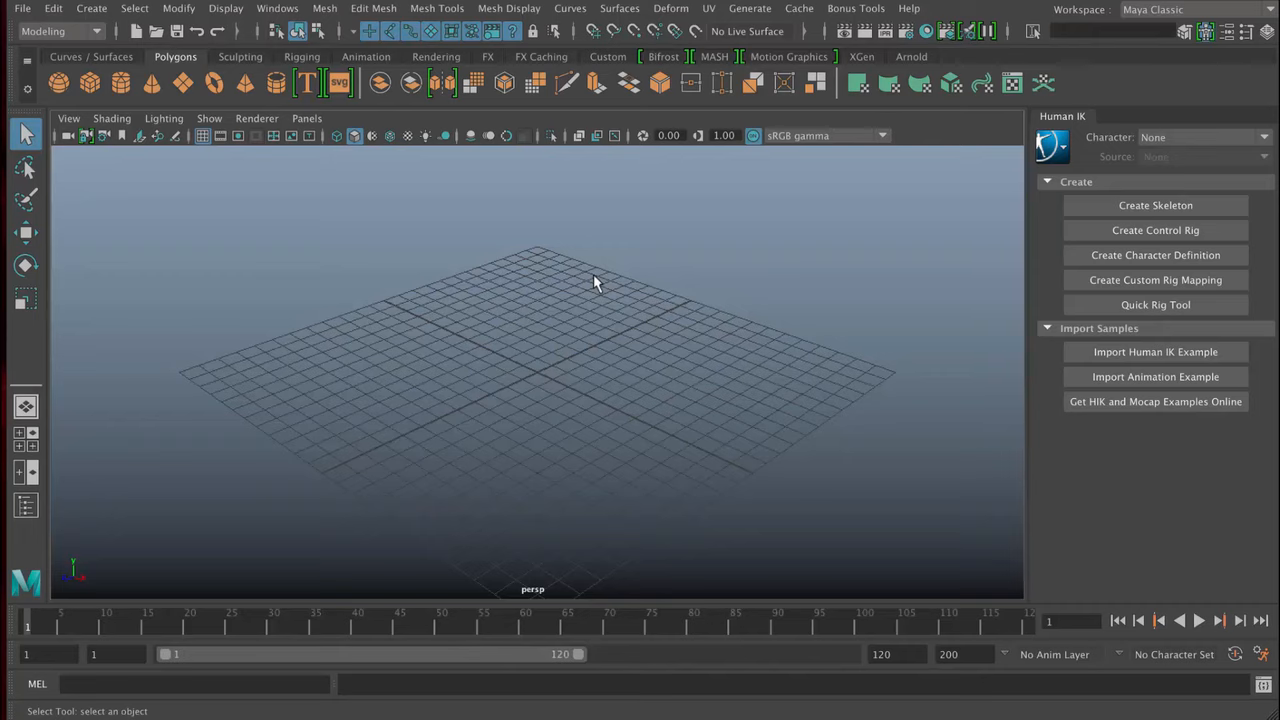
- Import the Human IK animation example into the empty scene and briefly play it
click(1208, 33)
click(1208, 33)
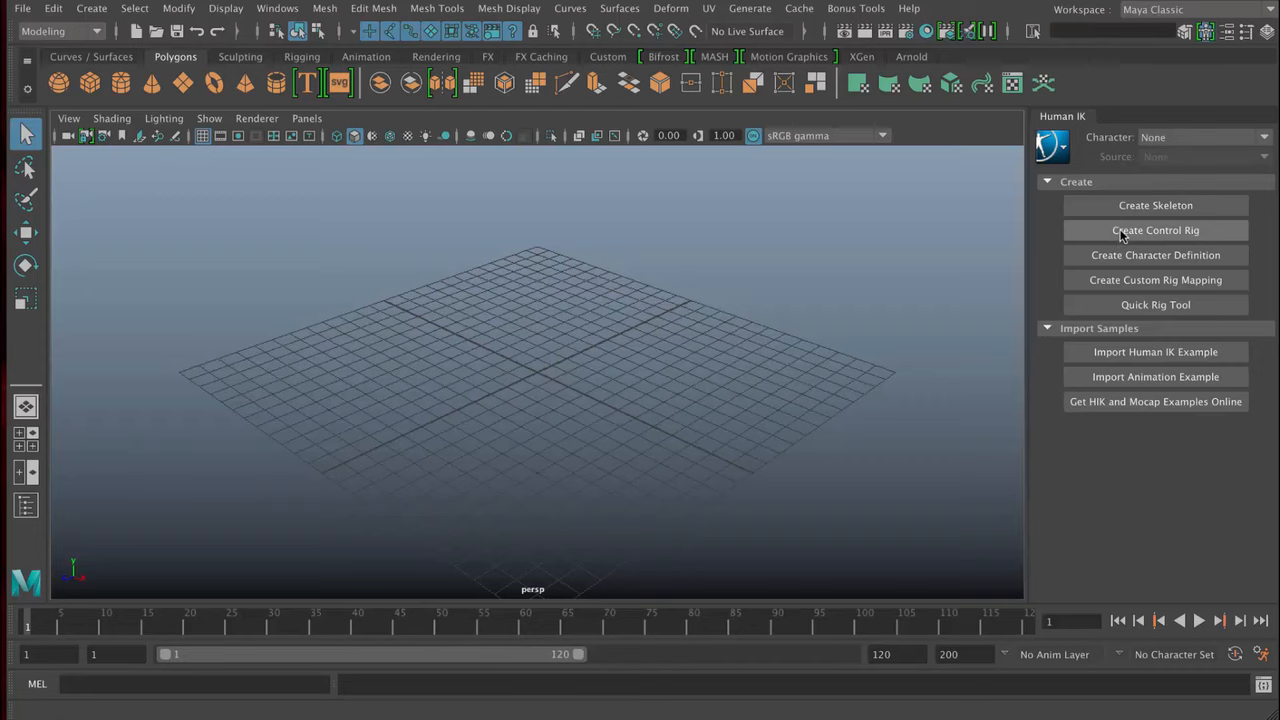
click(1127, 378)
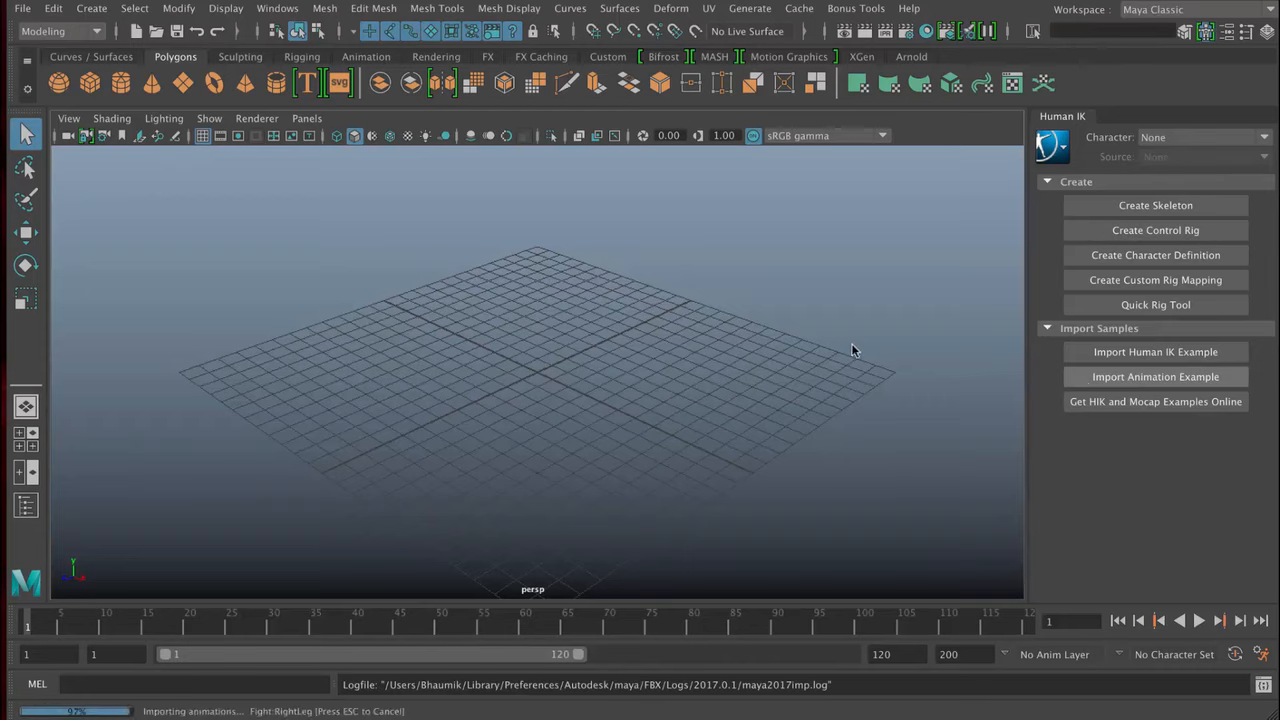
click(1201, 622)
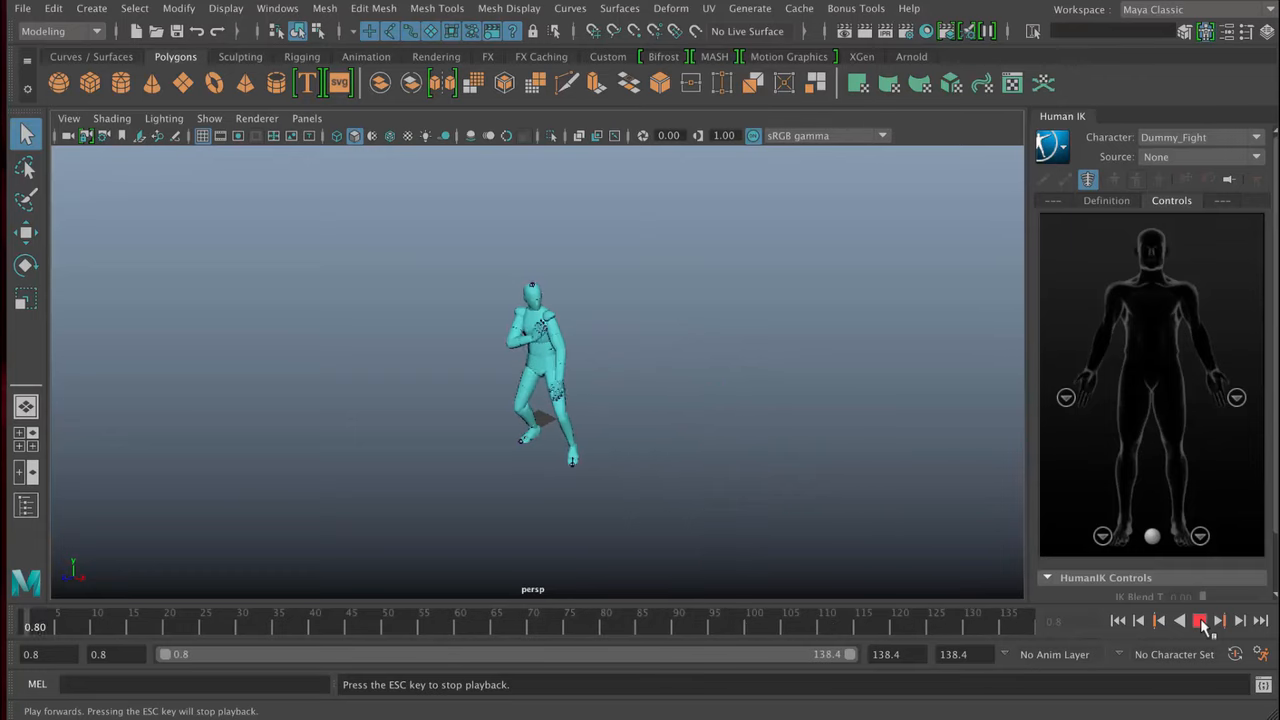
click(1200, 621)
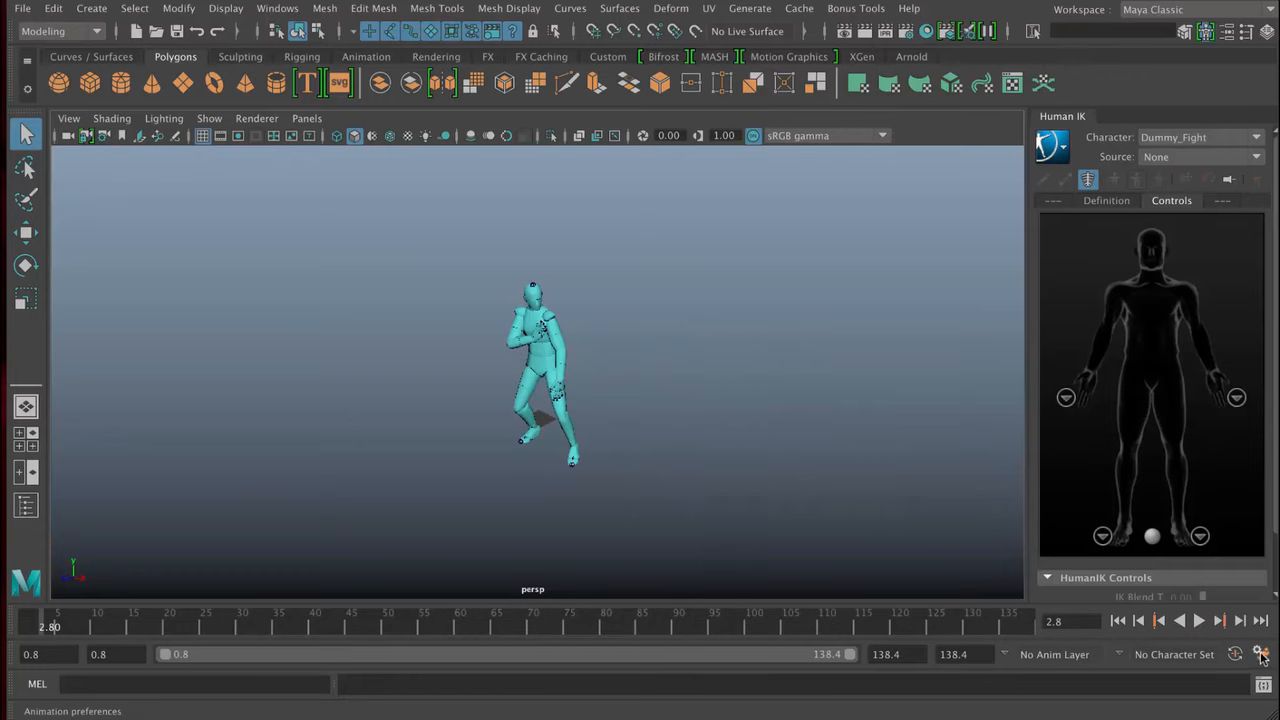
- Save the time slider preferences with maximum playback speed at Real-time [24 fps], and play the fight animation, stopping around frame 65
click(1261, 655)
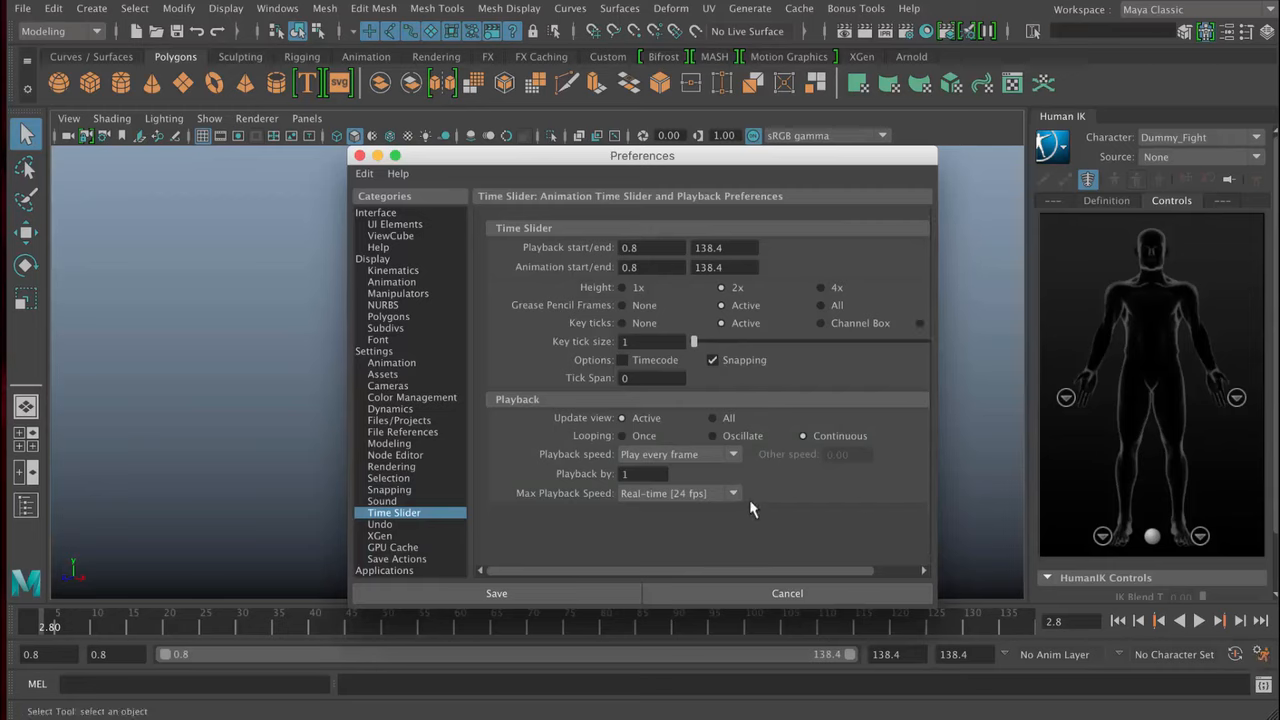
click(718, 494)
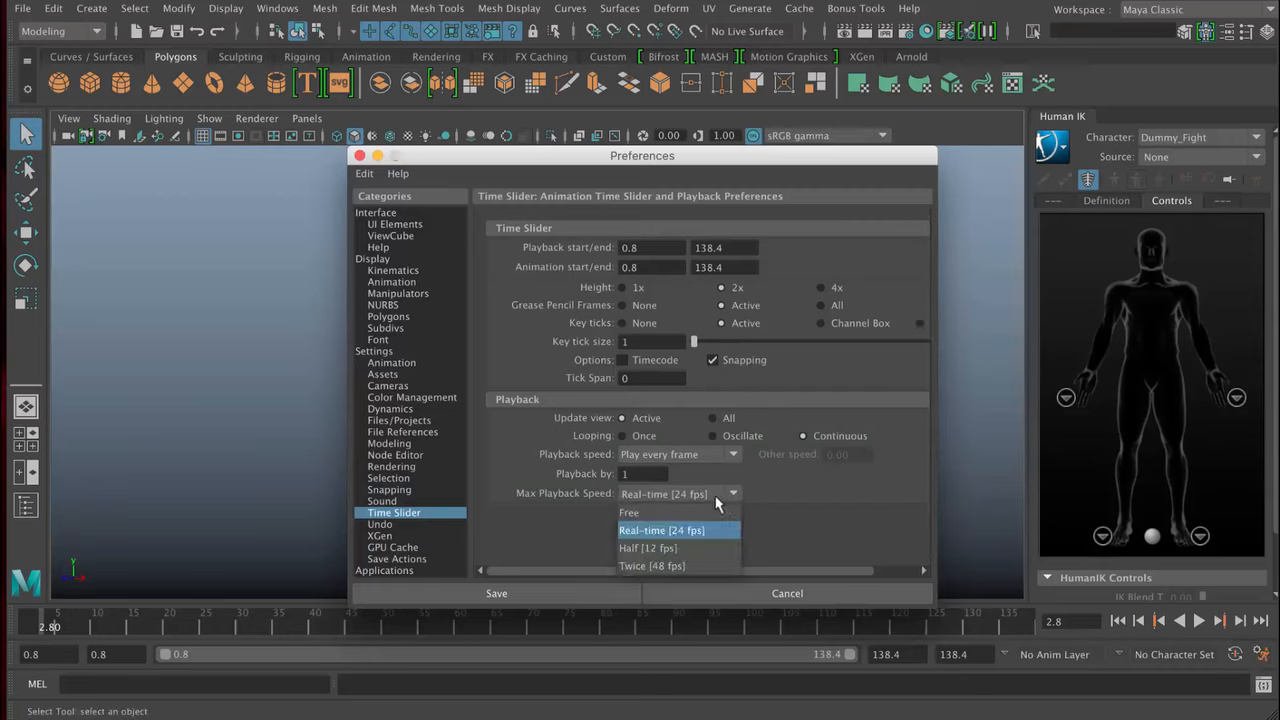
click(647, 508)
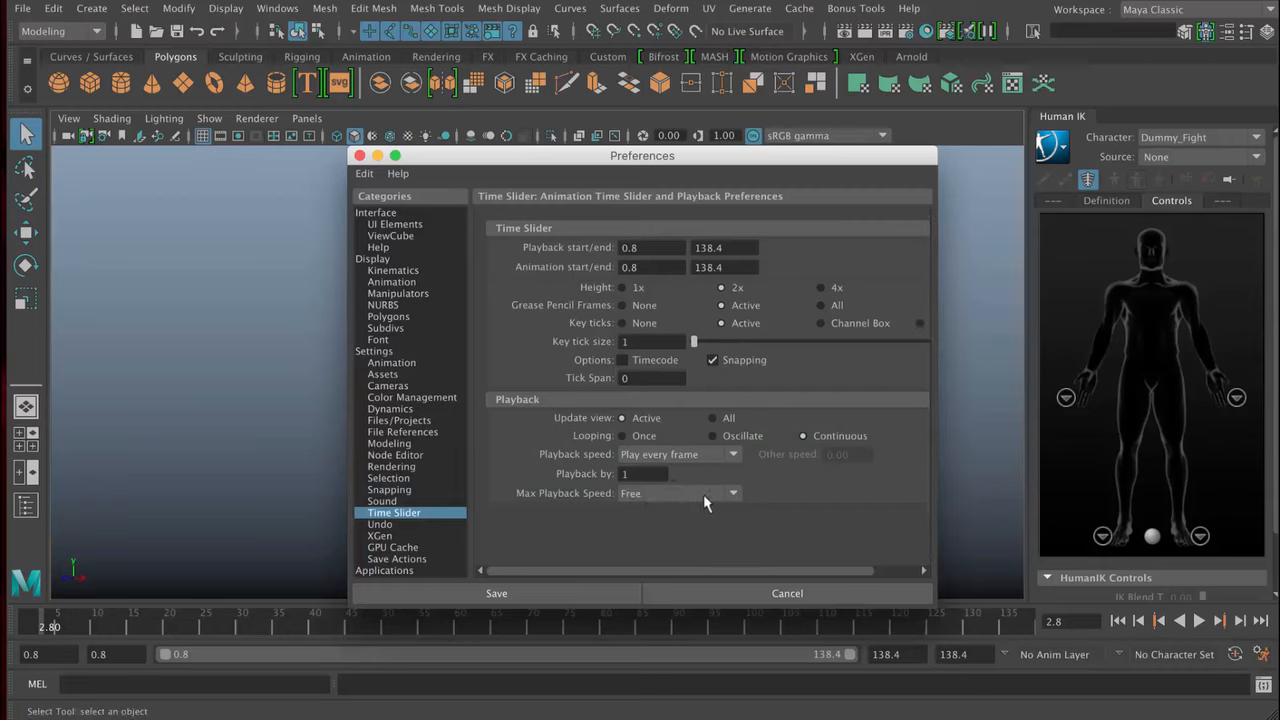
click(680, 494)
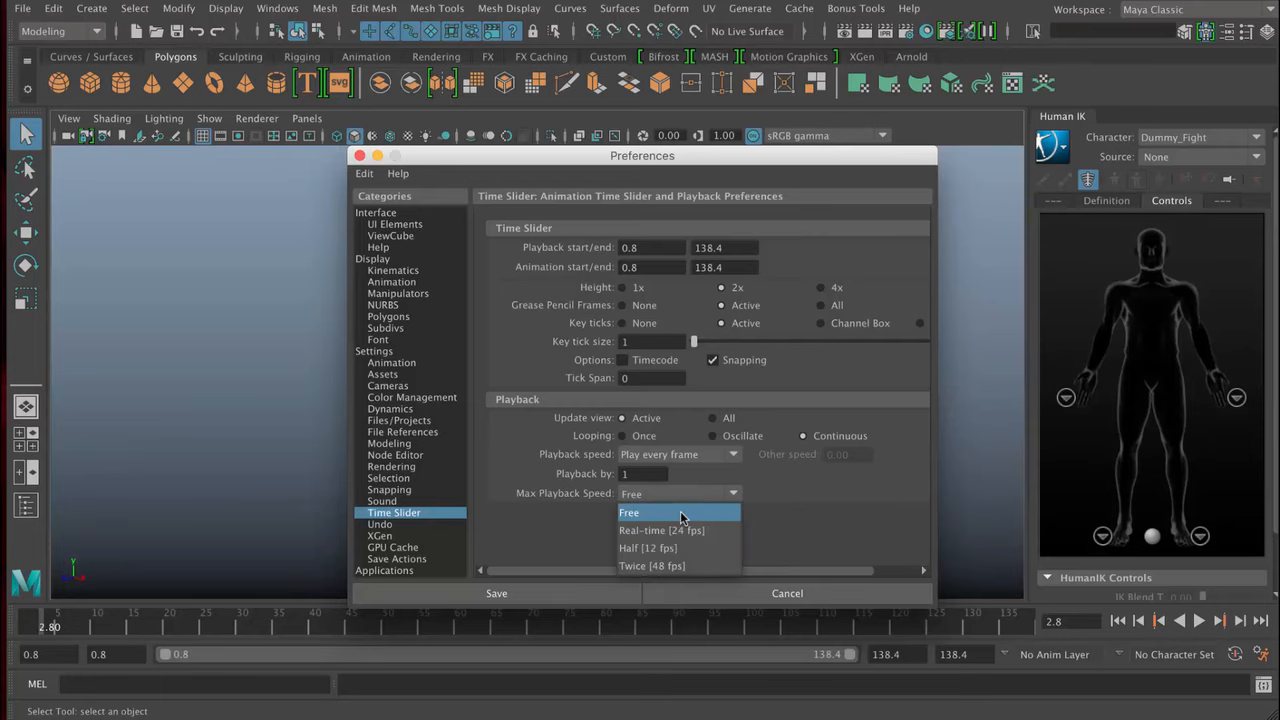
click(680, 527)
click(580, 600)
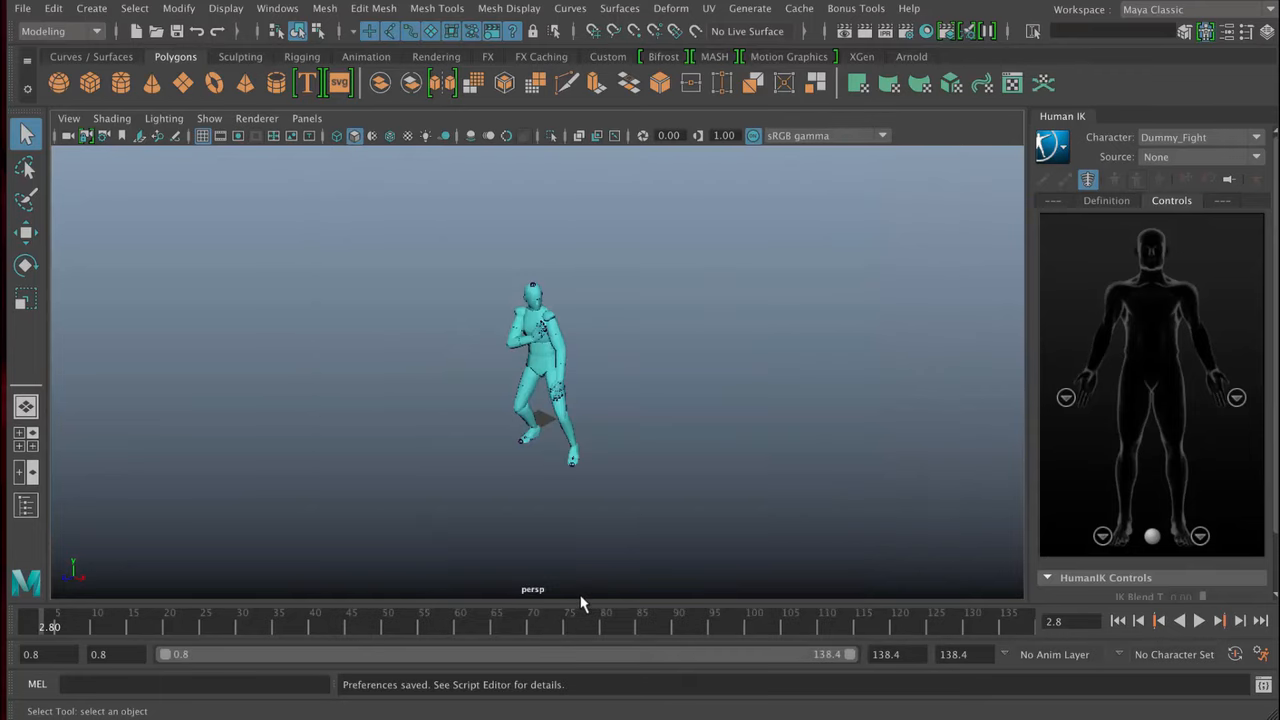
click(1199, 622)
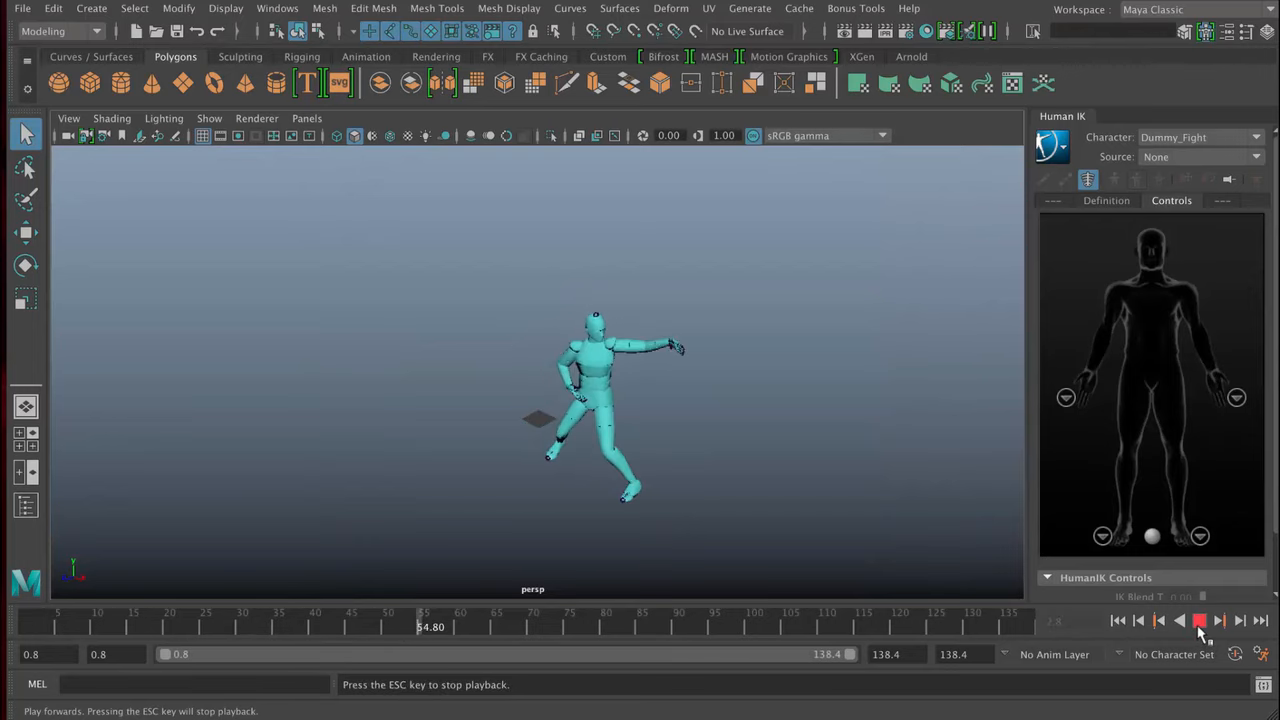
click(1199, 622)
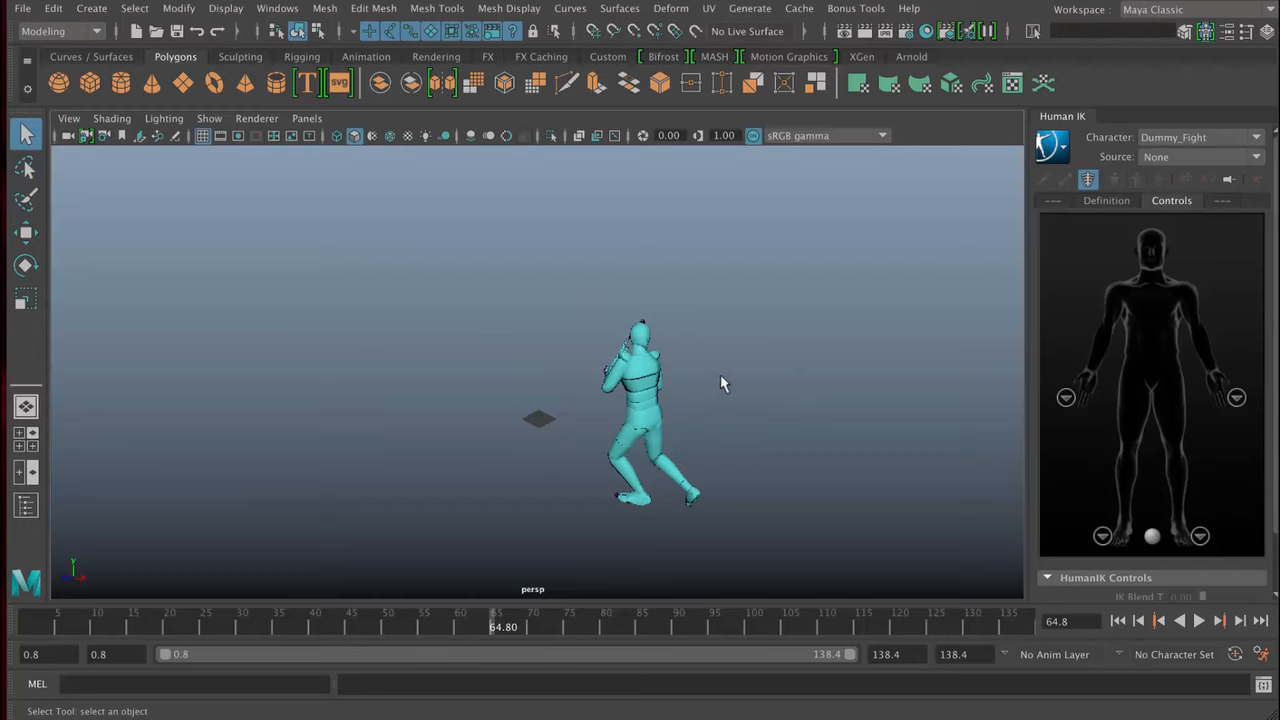
- Examine the dummy character from several angles and distances by orbiting, zooming and panning the perspective view
alt+drag(731, 374, 679, 363)
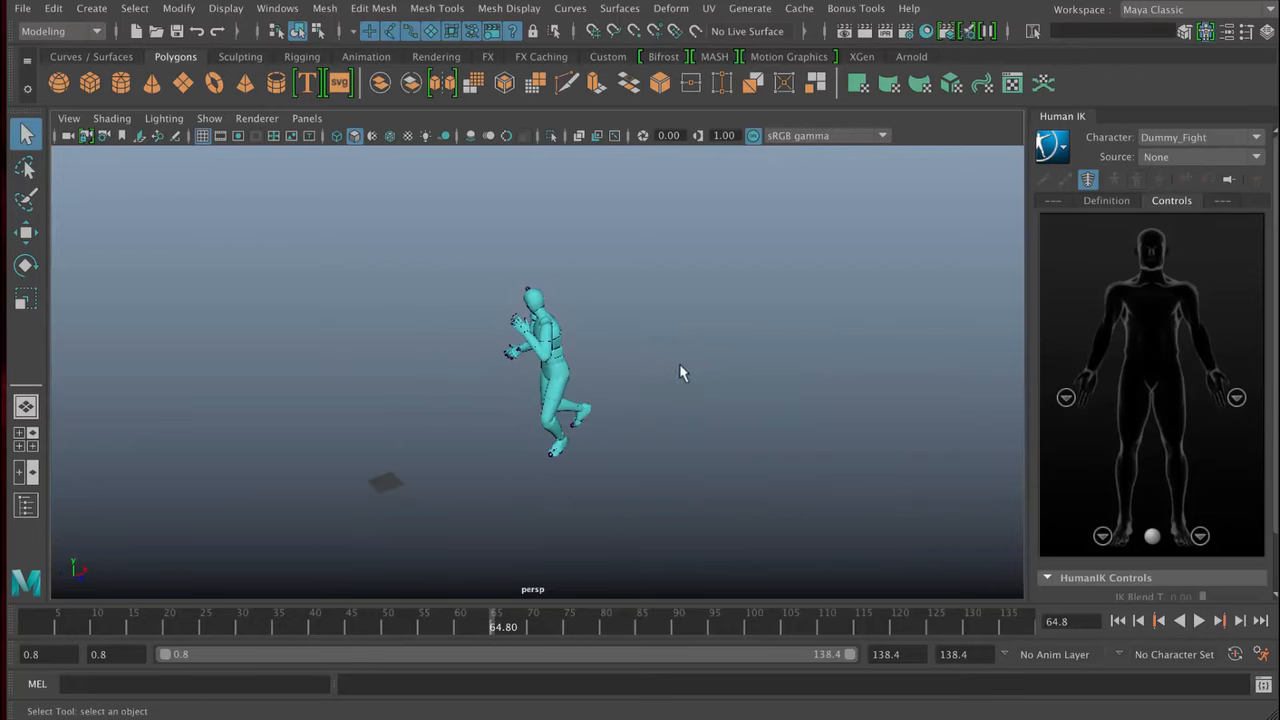
mouse_move(630, 364)
alt+middle_down()
mouse_move(666, 357)
mouse_move(570, 357)
mouse_move(746, 360)
mouse_move(546, 357)
mouse_move(694, 360)
mouse_move(606, 369)
mouse_move(630, 367)
alt+middle_up()
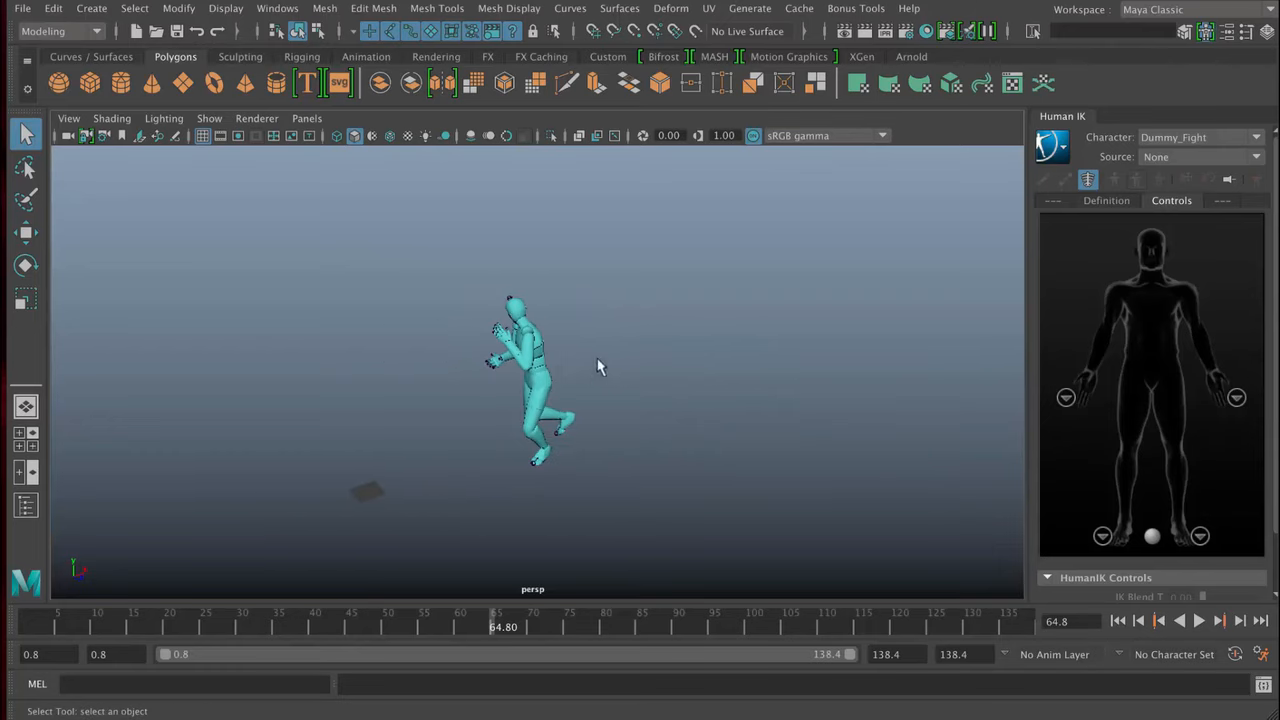
mouse_move(660, 376)
alt+right_down()
mouse_move(620, 372)
mouse_move(943, 394)
mouse_move(676, 396)
mouse_move(673, 382)
alt+right_up()
scroll(598, 372, up, 5)
scroll(598, 372, down, 8)
scroll(598, 372, up, 8)
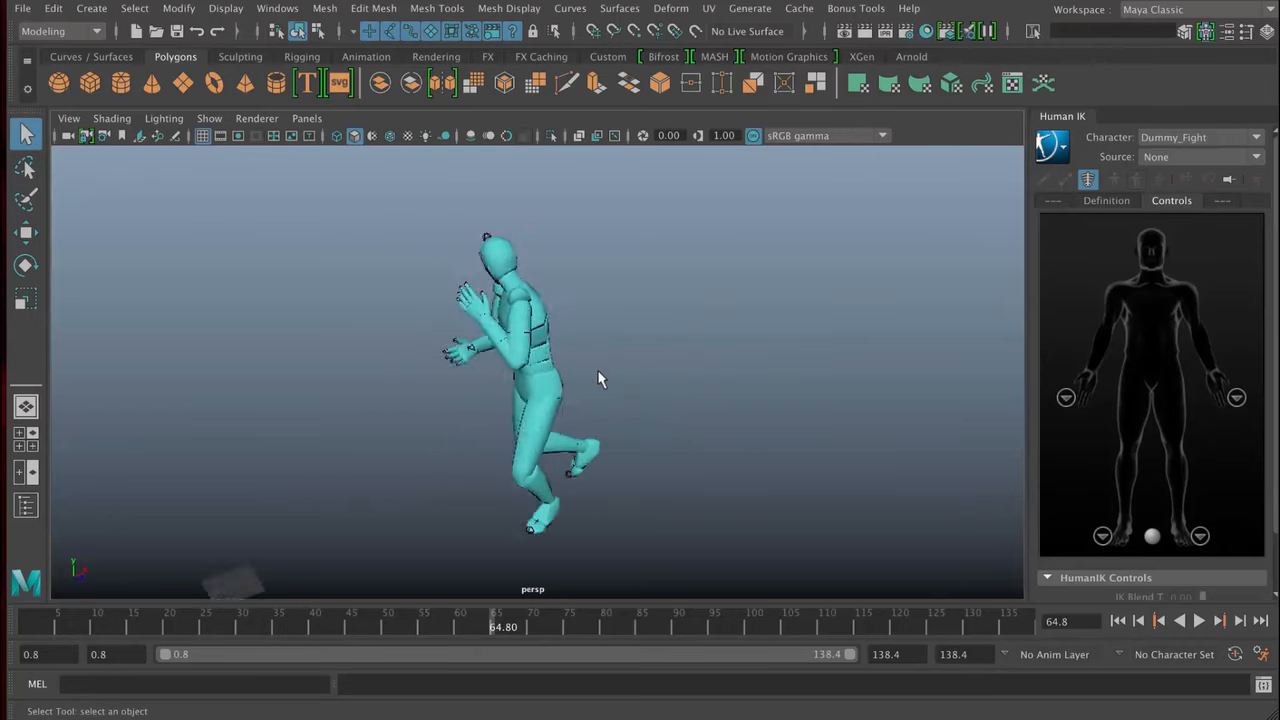
scroll(598, 372, down, 8)
scroll(598, 372, up, 8)
scroll(598, 378, down, 5)
alt+drag(604, 372, 643, 360)
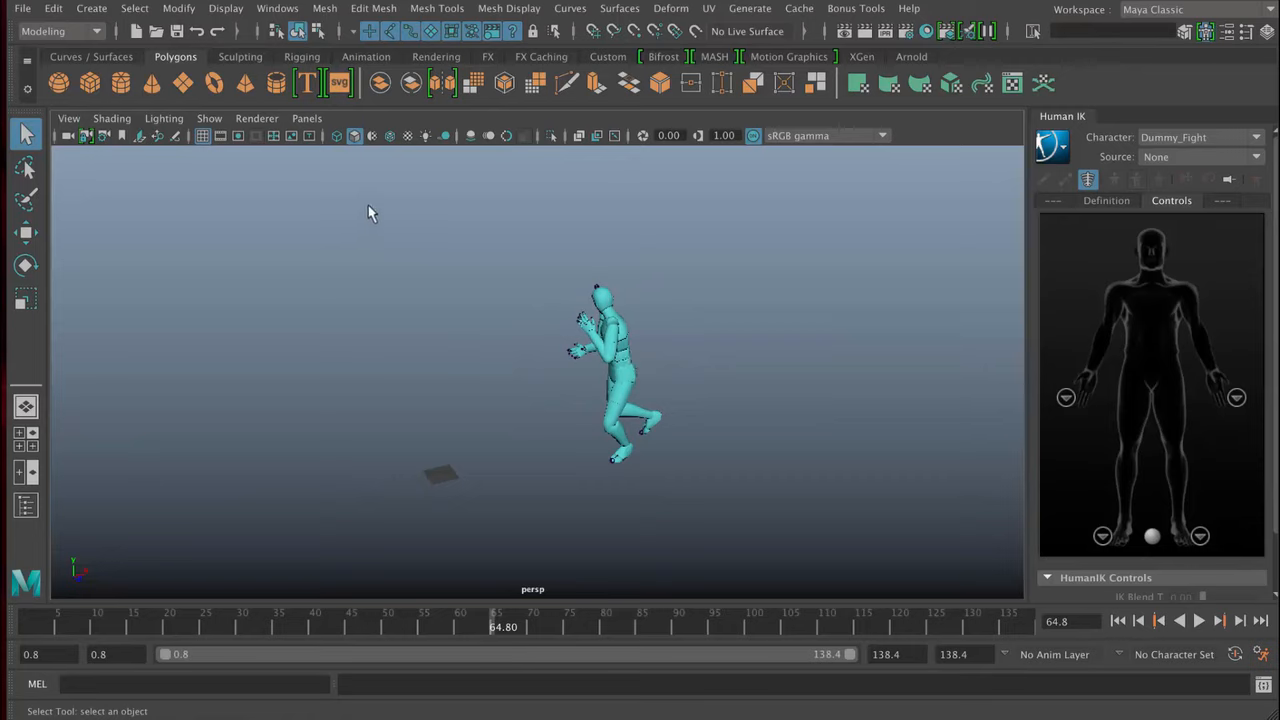
- Inspect the skeleton inside the character mesh in wireframe display from different angles, and return to smooth shading
click(337, 135)
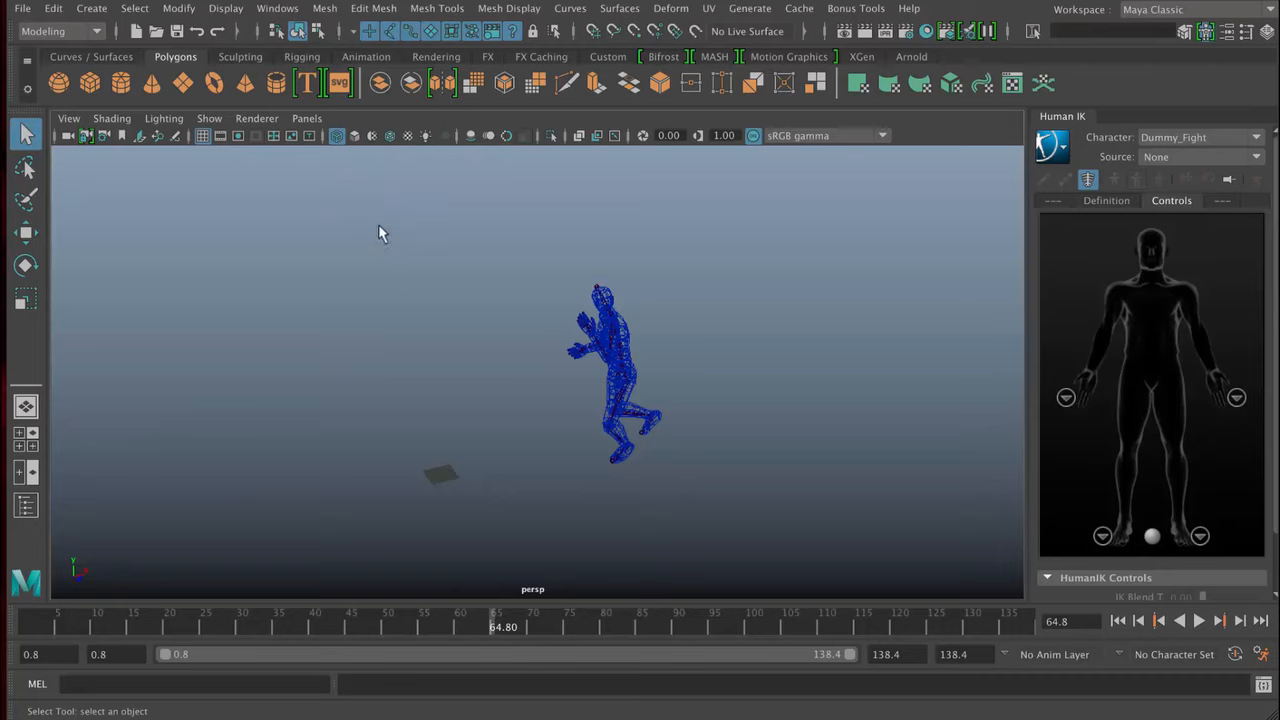
click(354, 135)
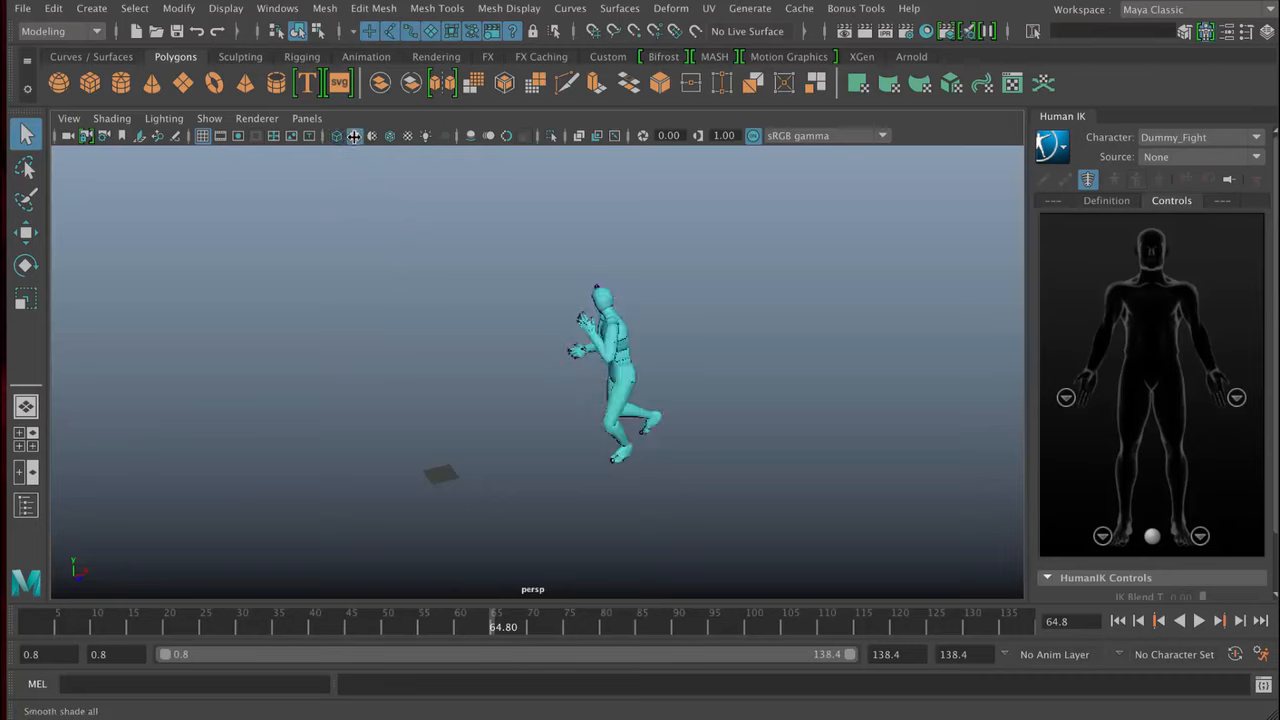
alt+drag(508, 271, 459, 287)
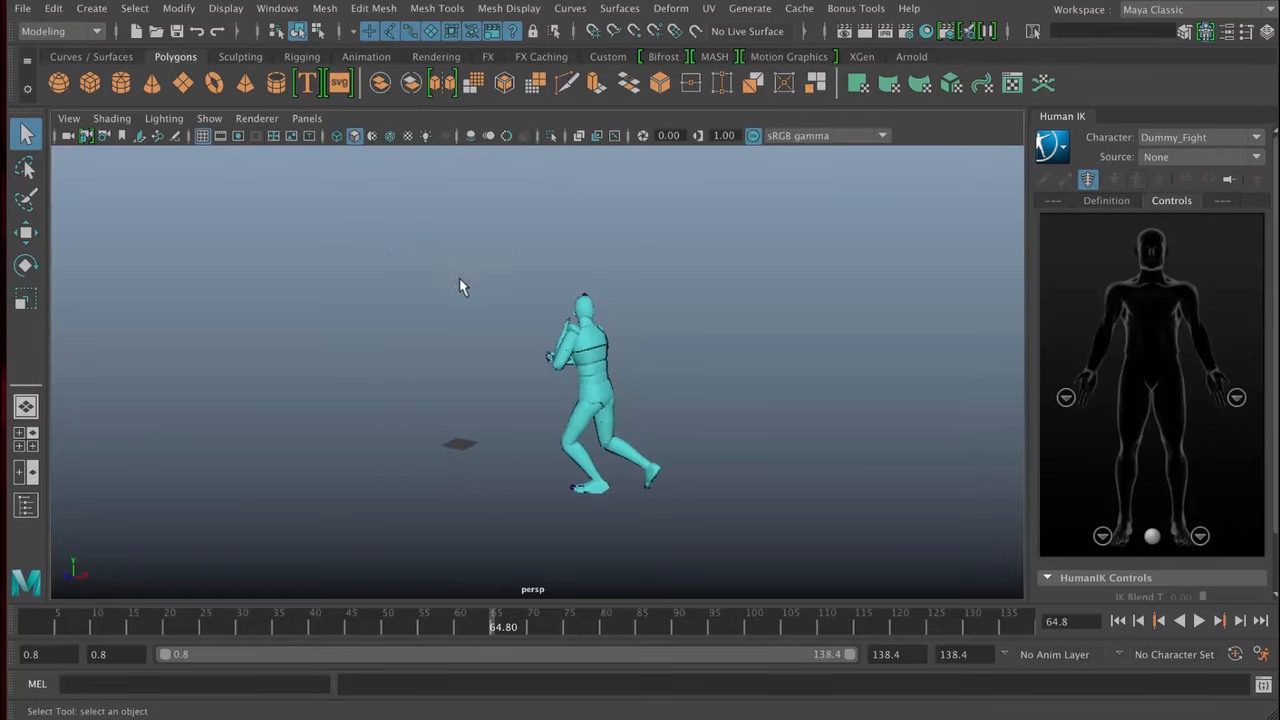
alt+middle_drag(460, 280, 369, 266)
alt+right_drag(369, 266, 565, 339)
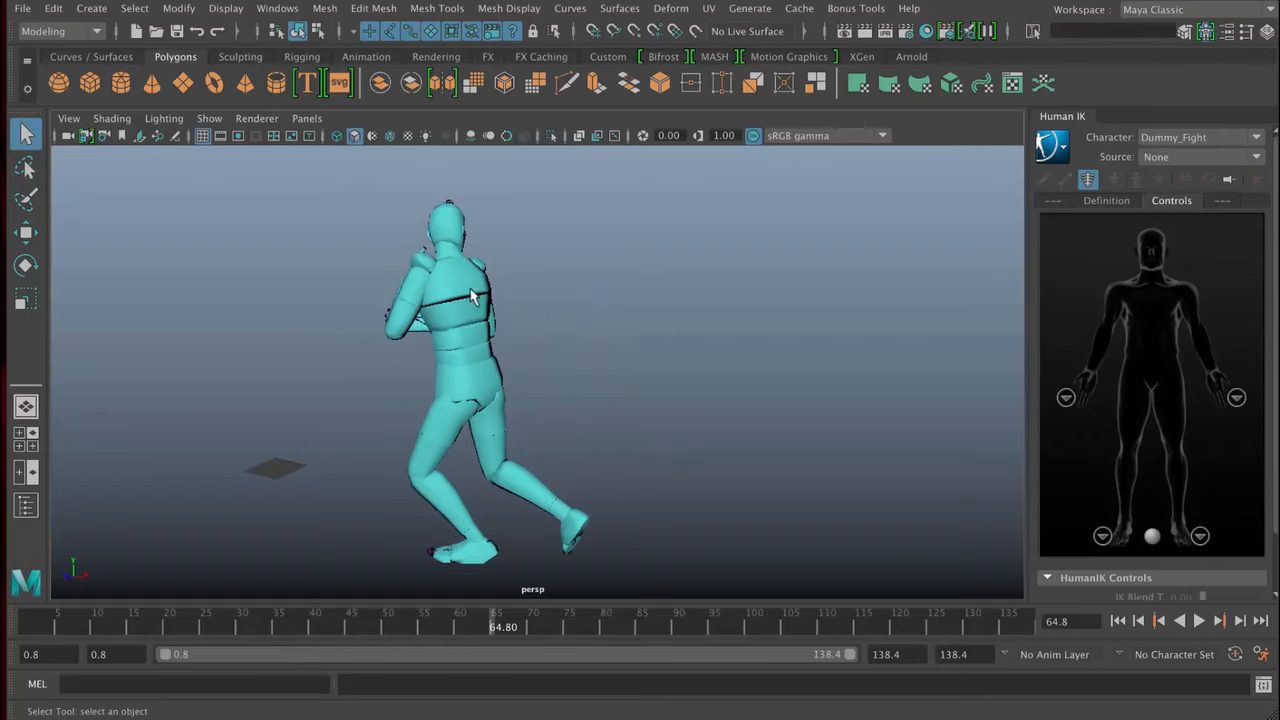
click(337, 135)
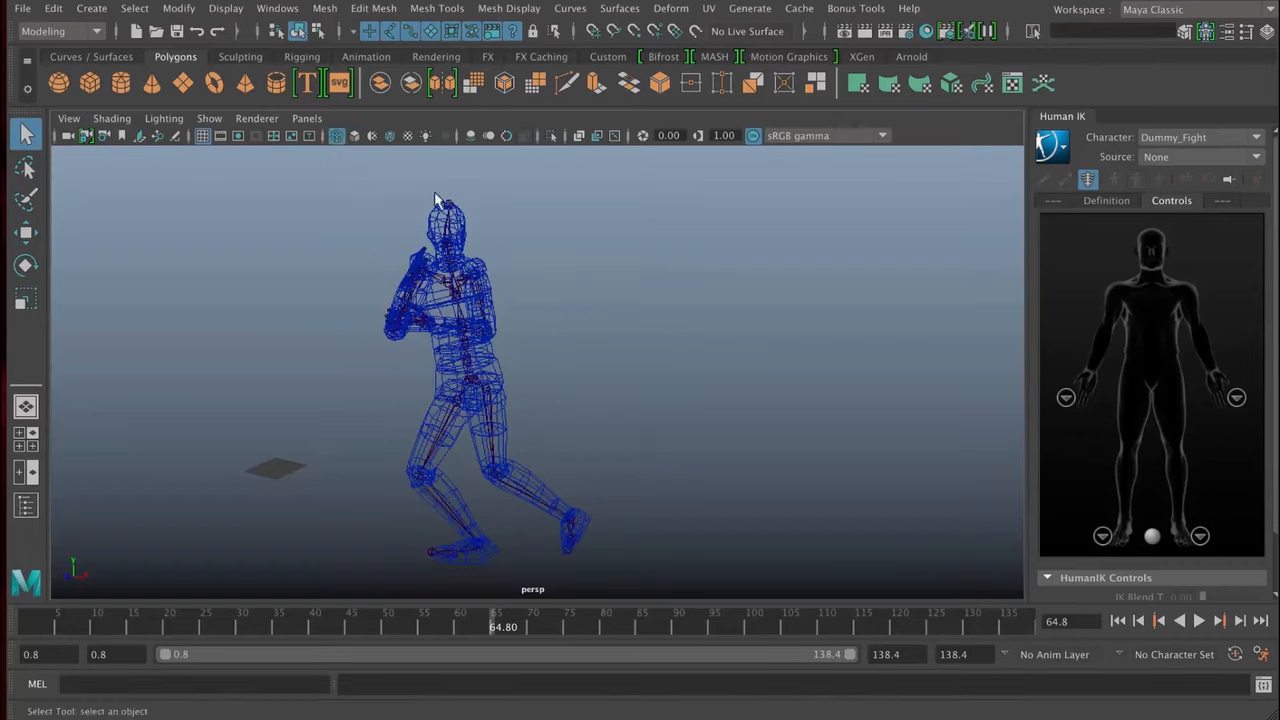
mouse_move(455, 332)
alt+mouse_down()
mouse_move(751, 332)
mouse_move(446, 330)
mouse_move(385, 207)
alt+mouse_up()
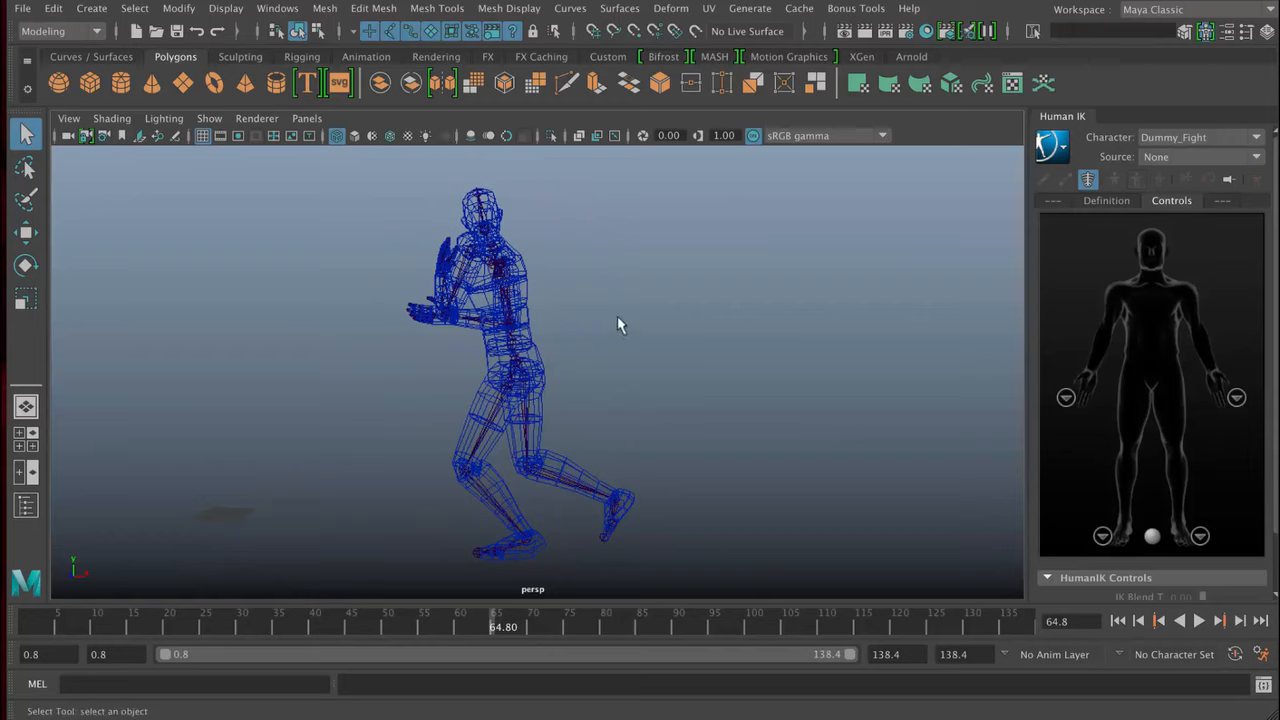
scroll(600, 320, down, 2)
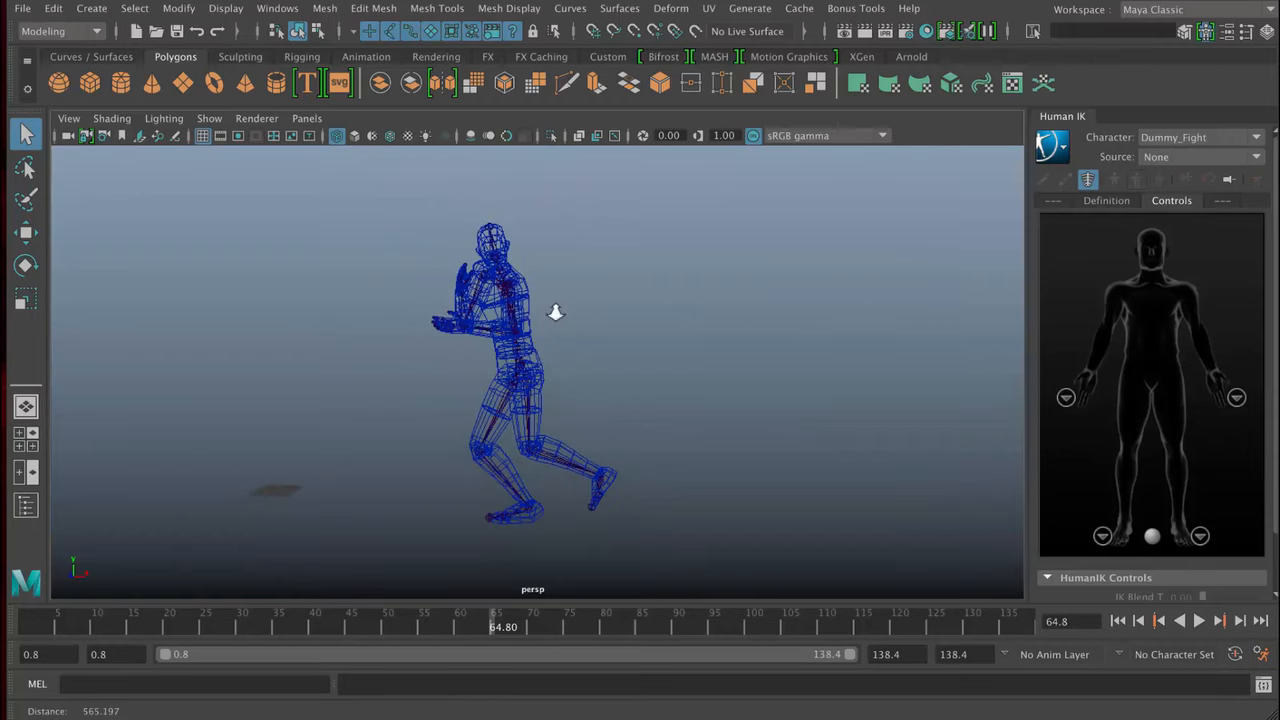
click(356, 137)
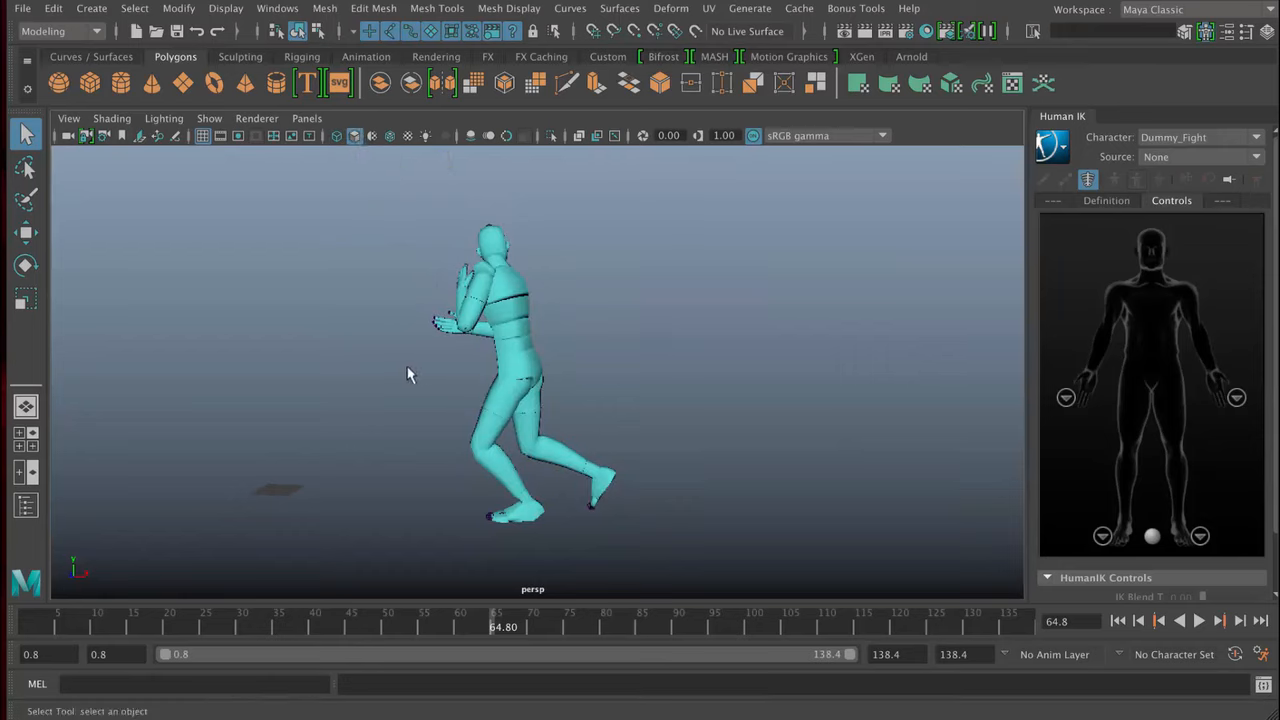
- Compare the character in wireframe and shaded display by switching back and forth several times, ending in shaded mode
key(4)
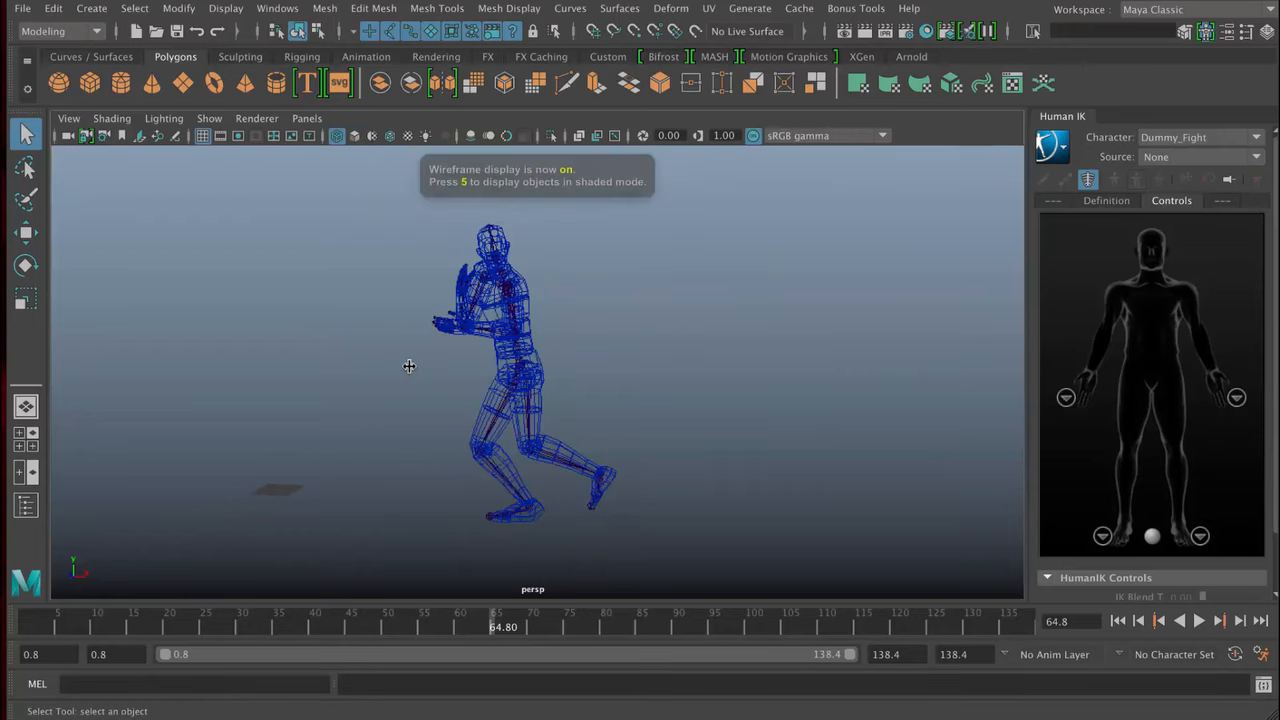
key(5)
key(4)
key(5)
key(4)
key(5)
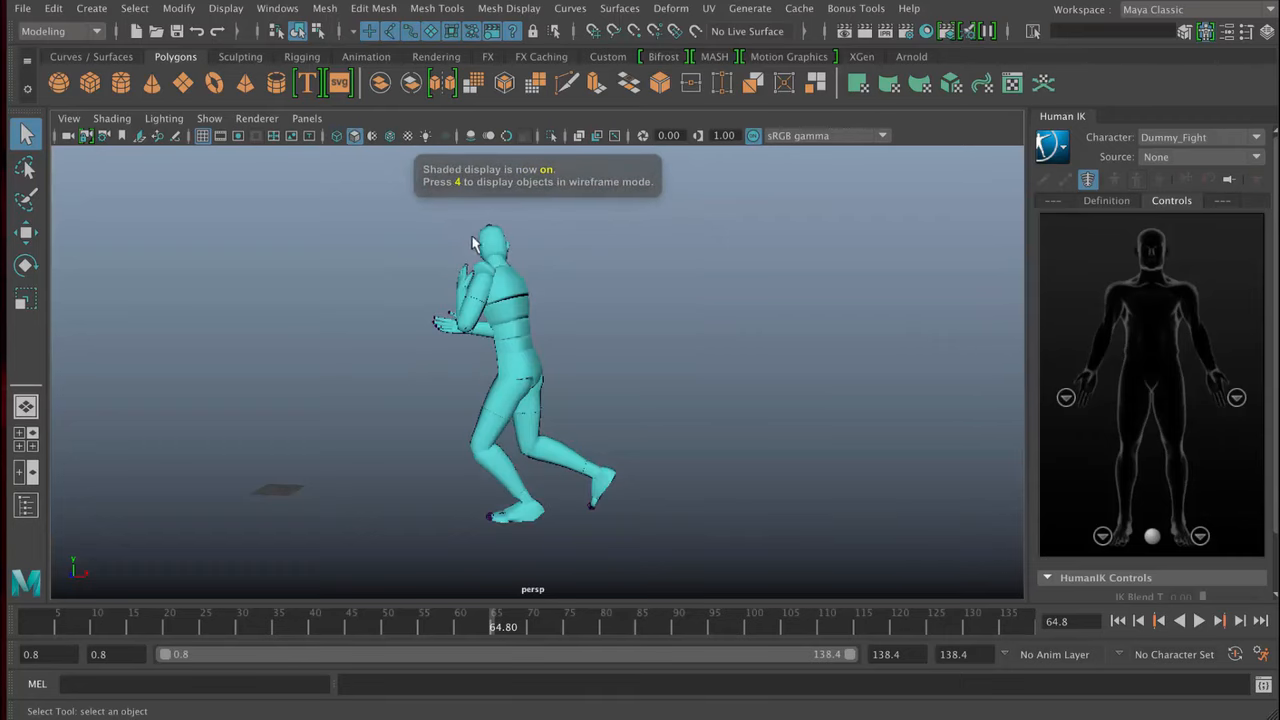
key(4)
key(5)
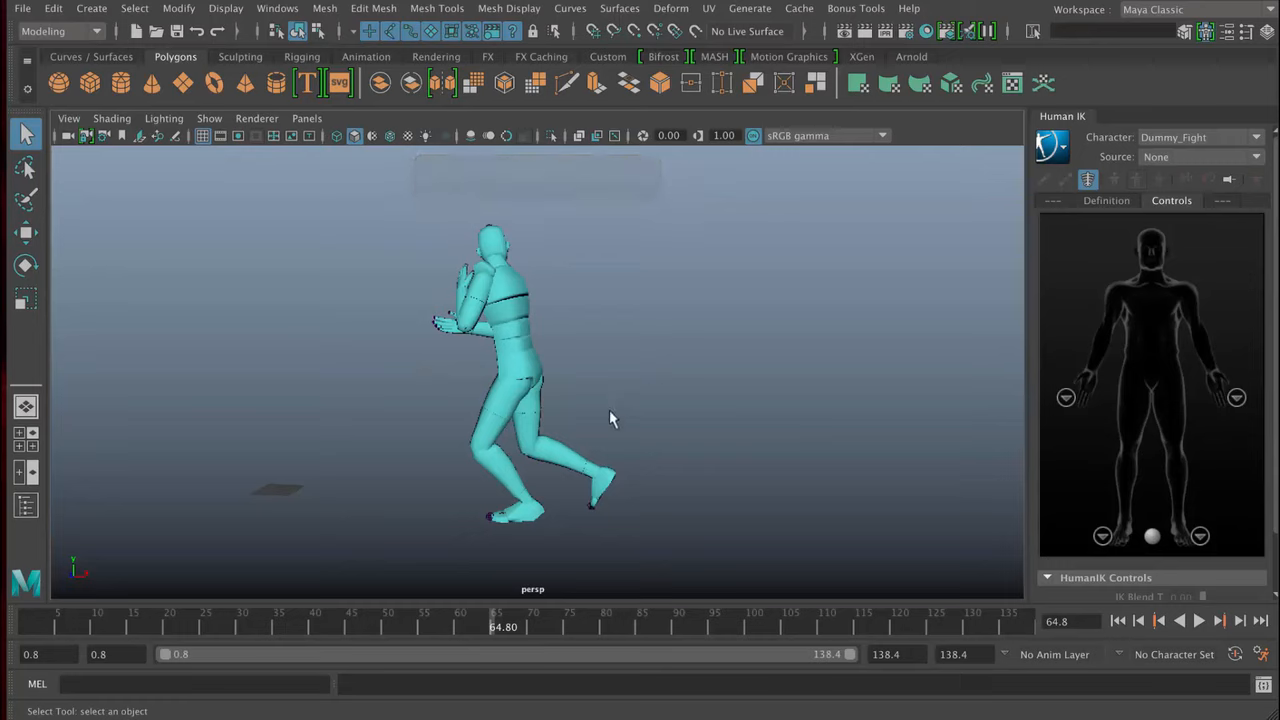
- Select the character mesh, view its highlighted geometry from another angle, and clear the selection
alt+middle_drag(609, 405, 666, 415)
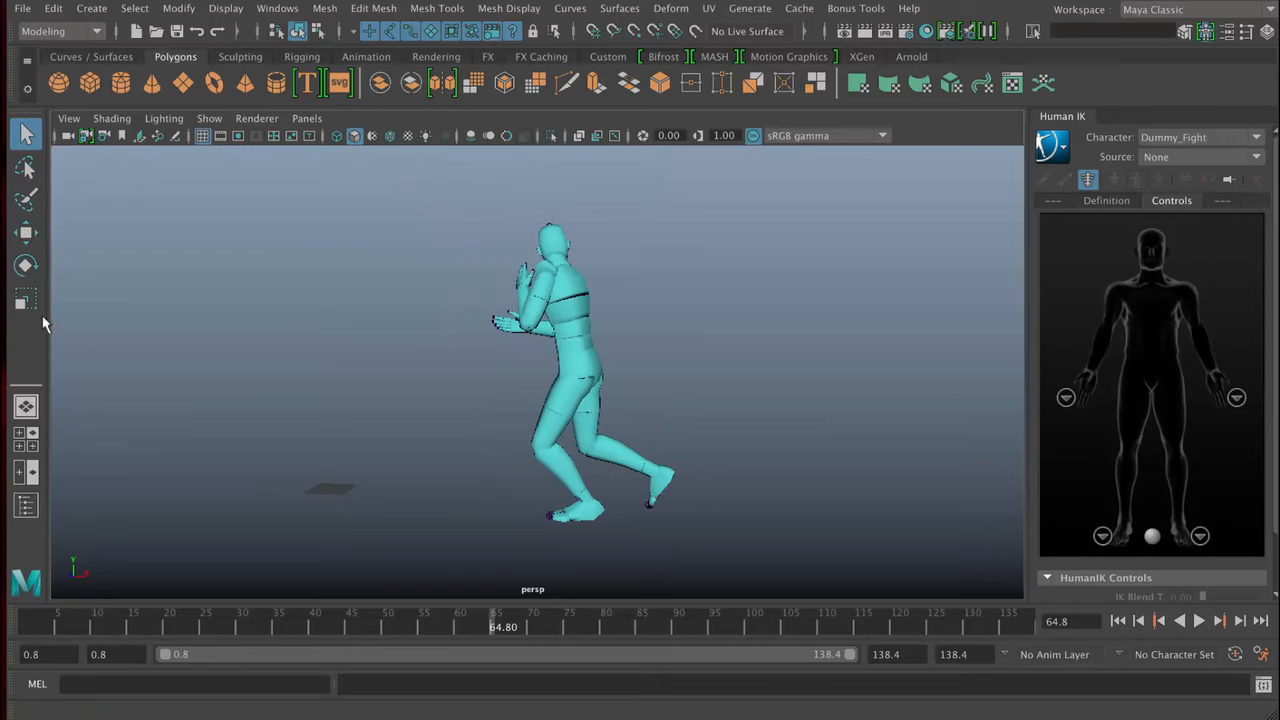
click(587, 295)
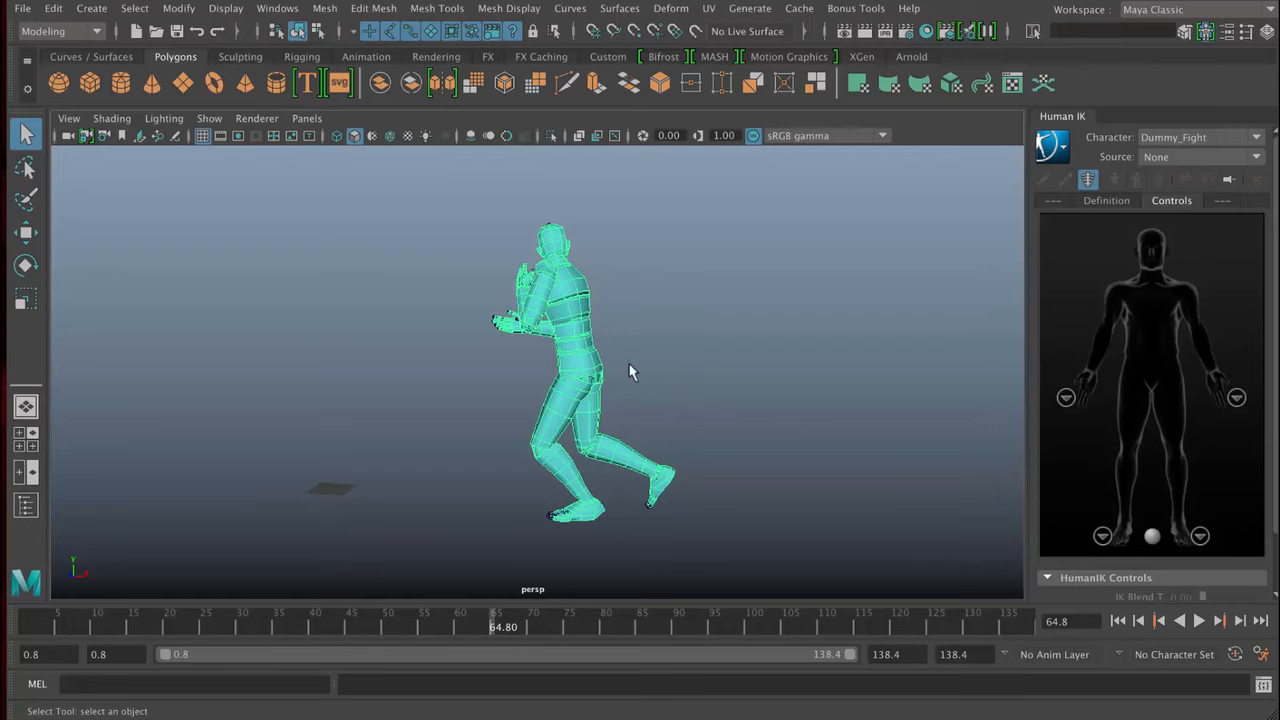
alt+drag(630, 372, 690, 367)
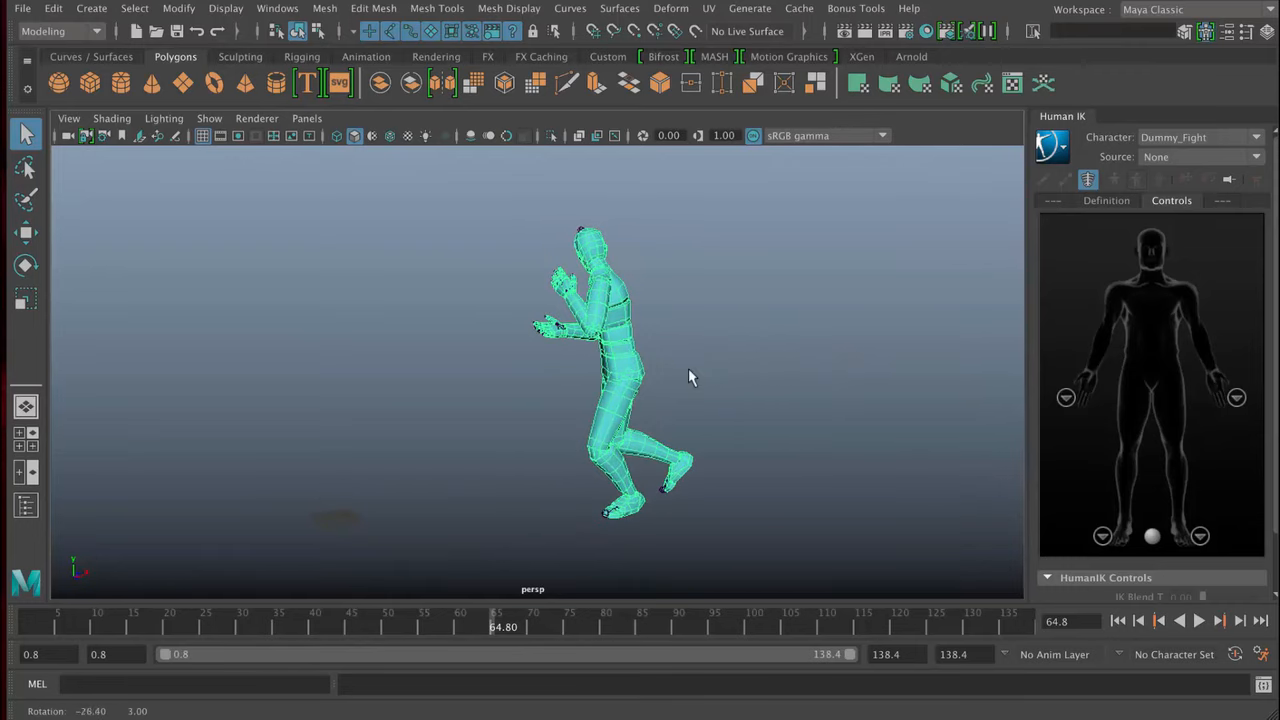
click(726, 260)
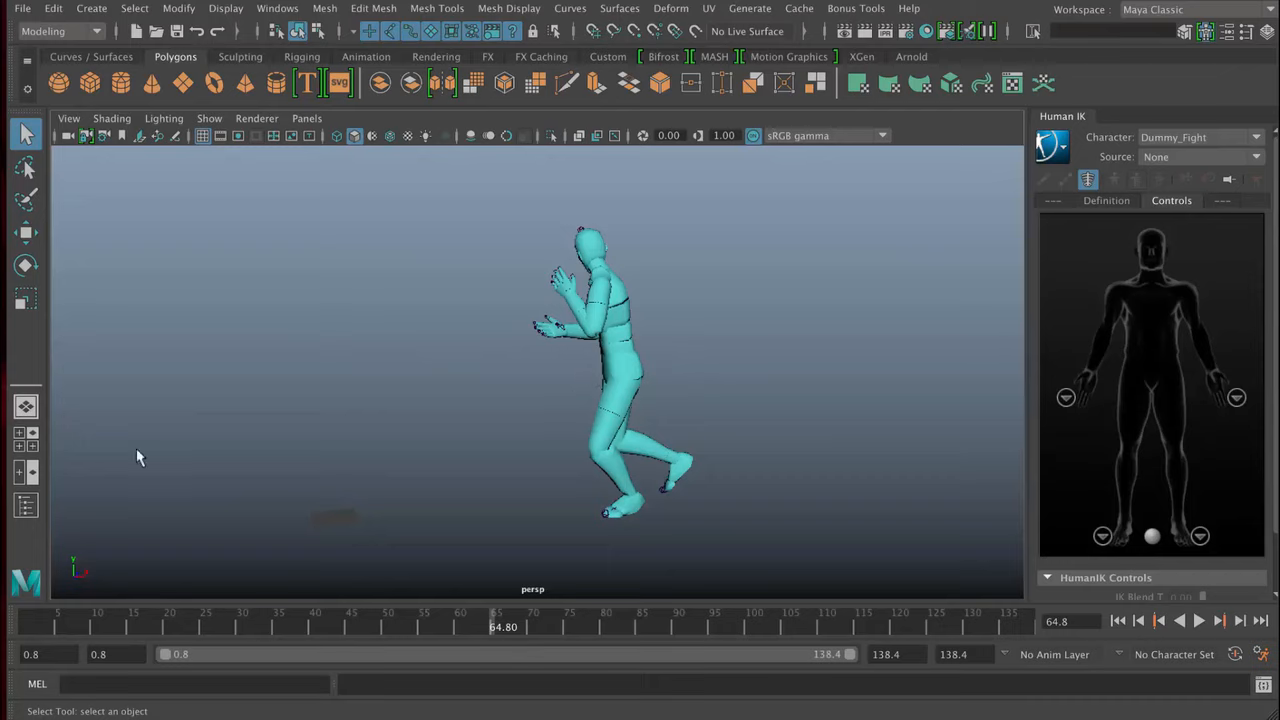
- Show the Outliner beside the perspective view to list the scene's objects
click(277, 8)
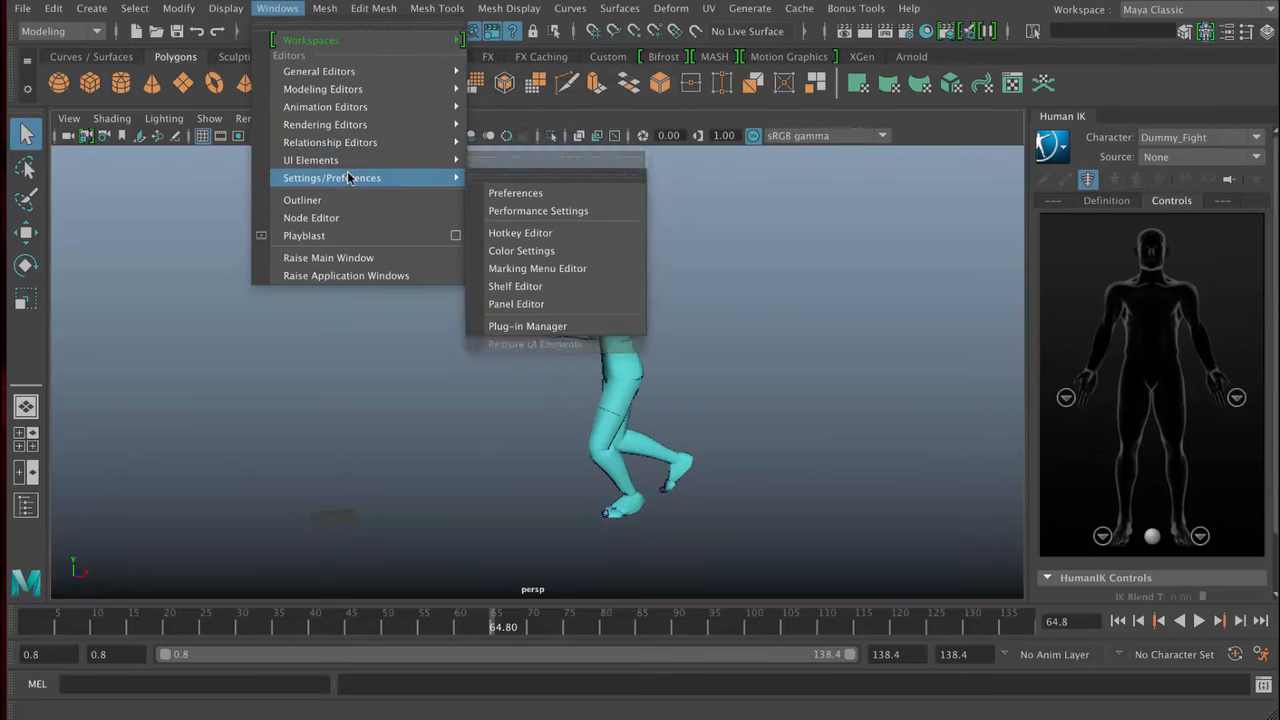
mouse_move(378, 77)
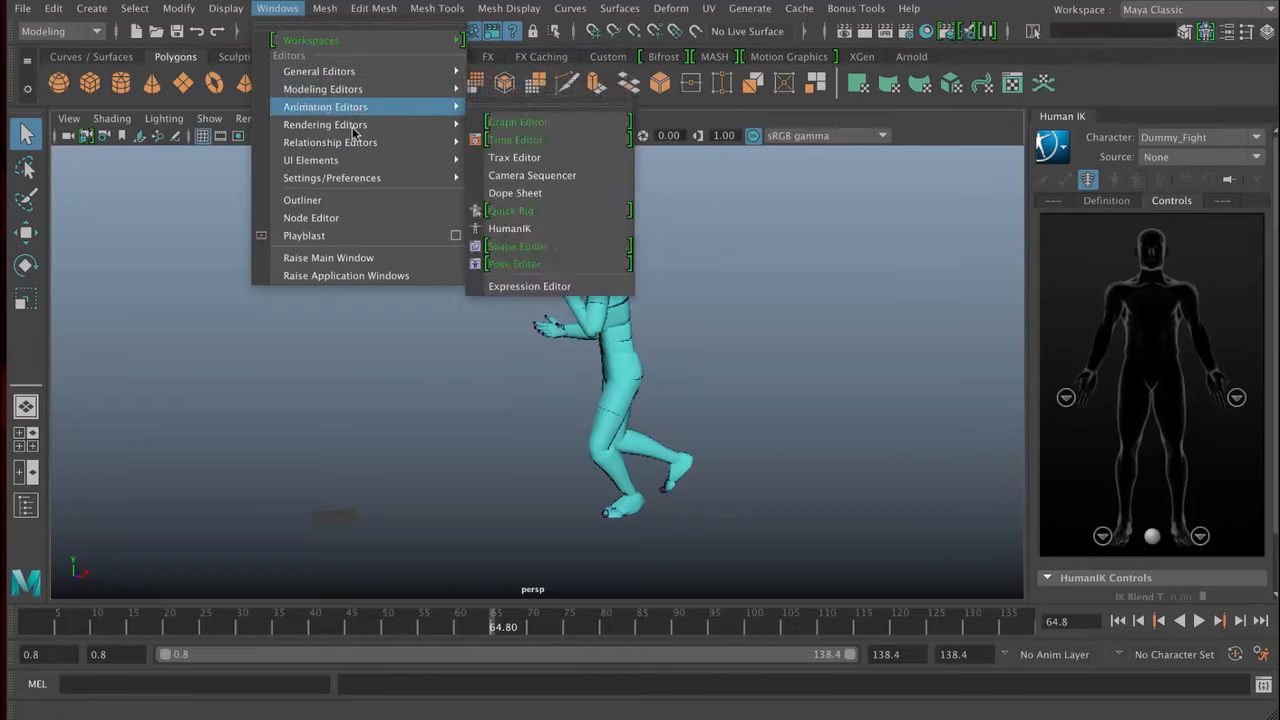
mouse_move(330, 160)
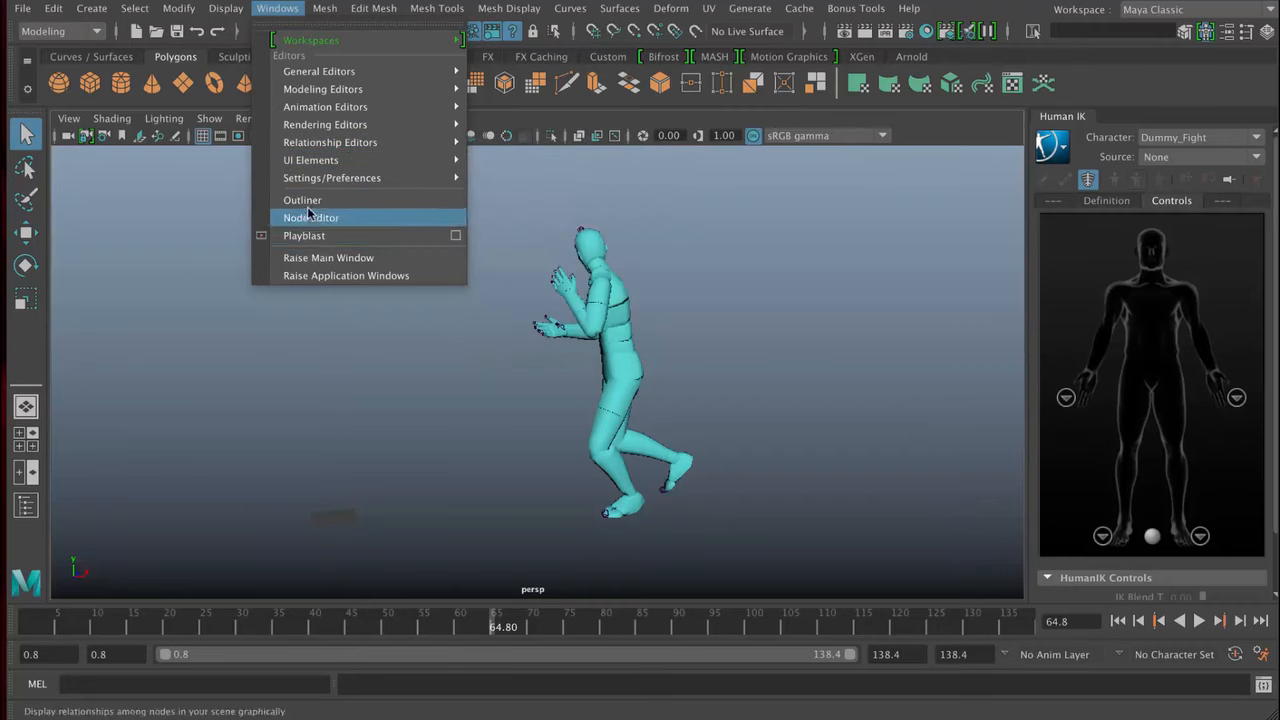
click(30, 511)
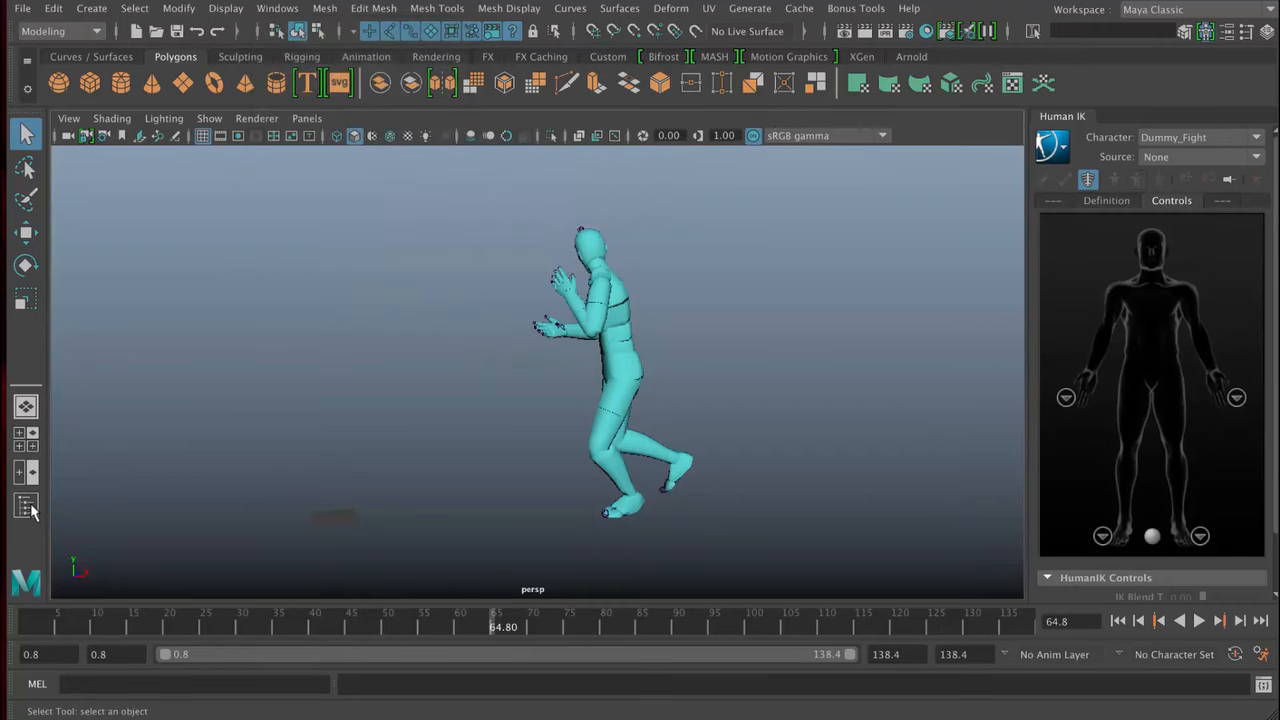
click(27, 507)
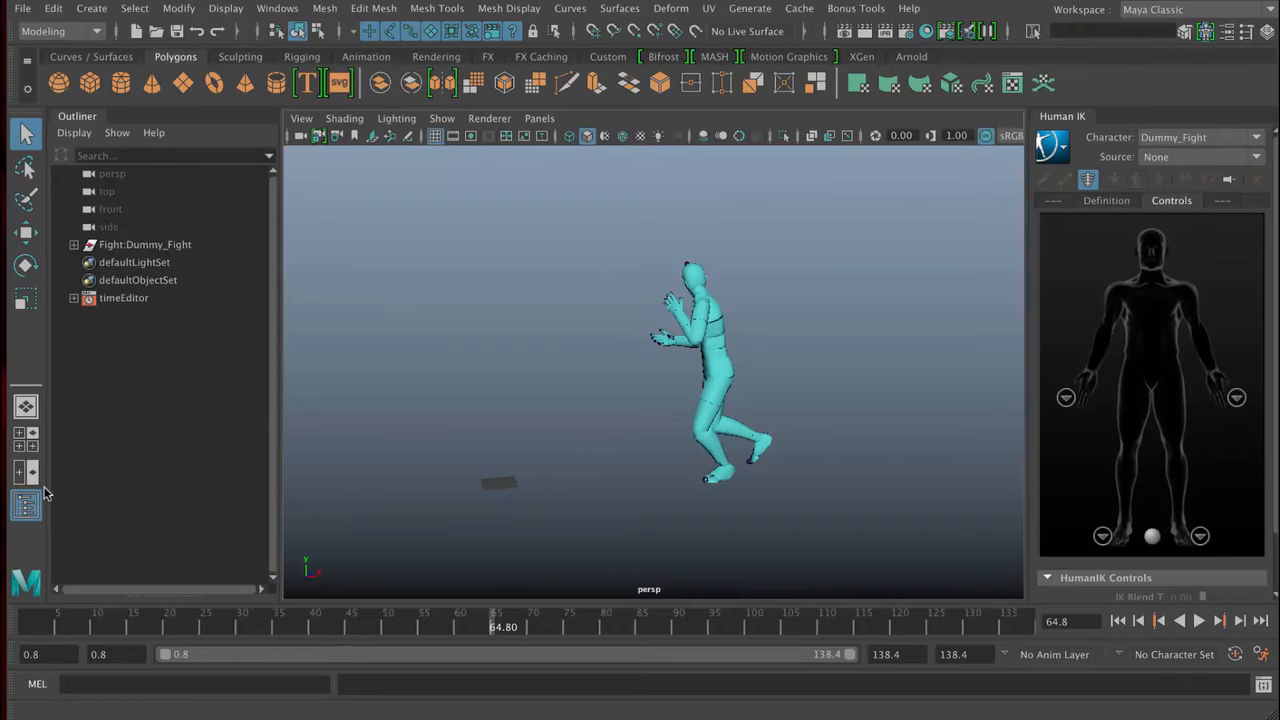
- Toggle the Outliner off and on several times, ending with it shown beside the perspective view
click(27, 507)
click(27, 507)
click(27, 507)
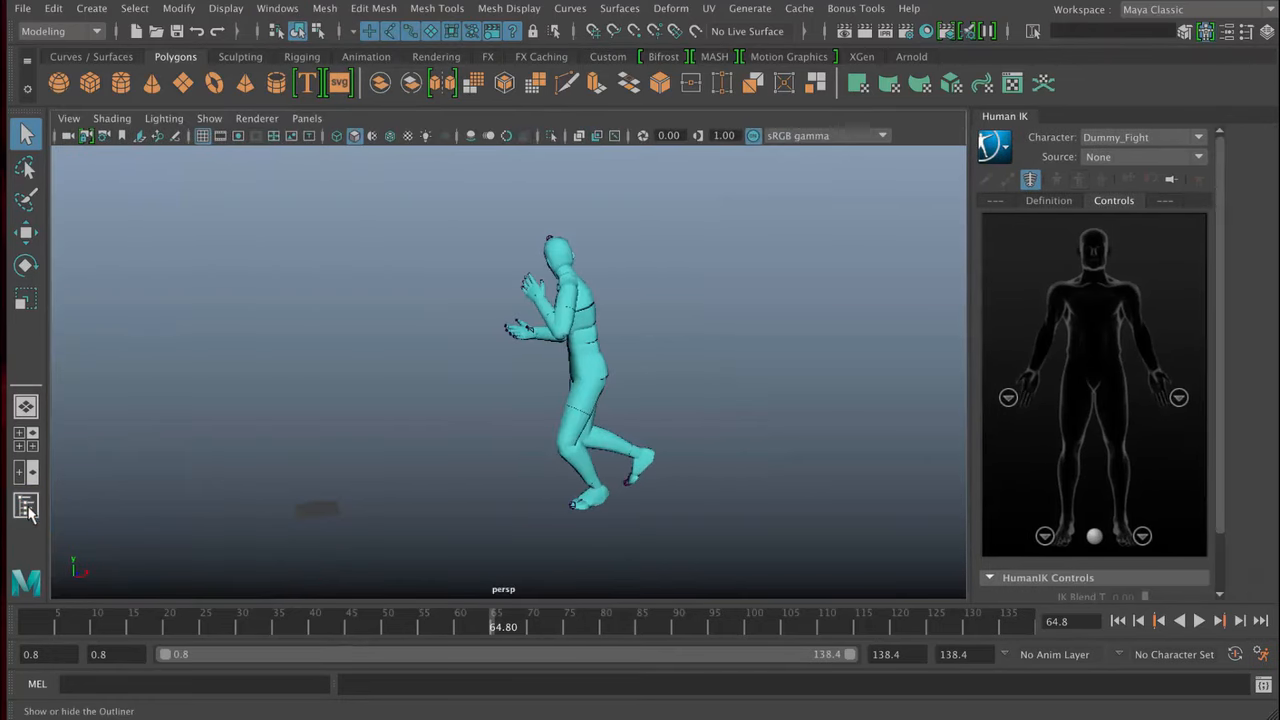
click(27, 507)
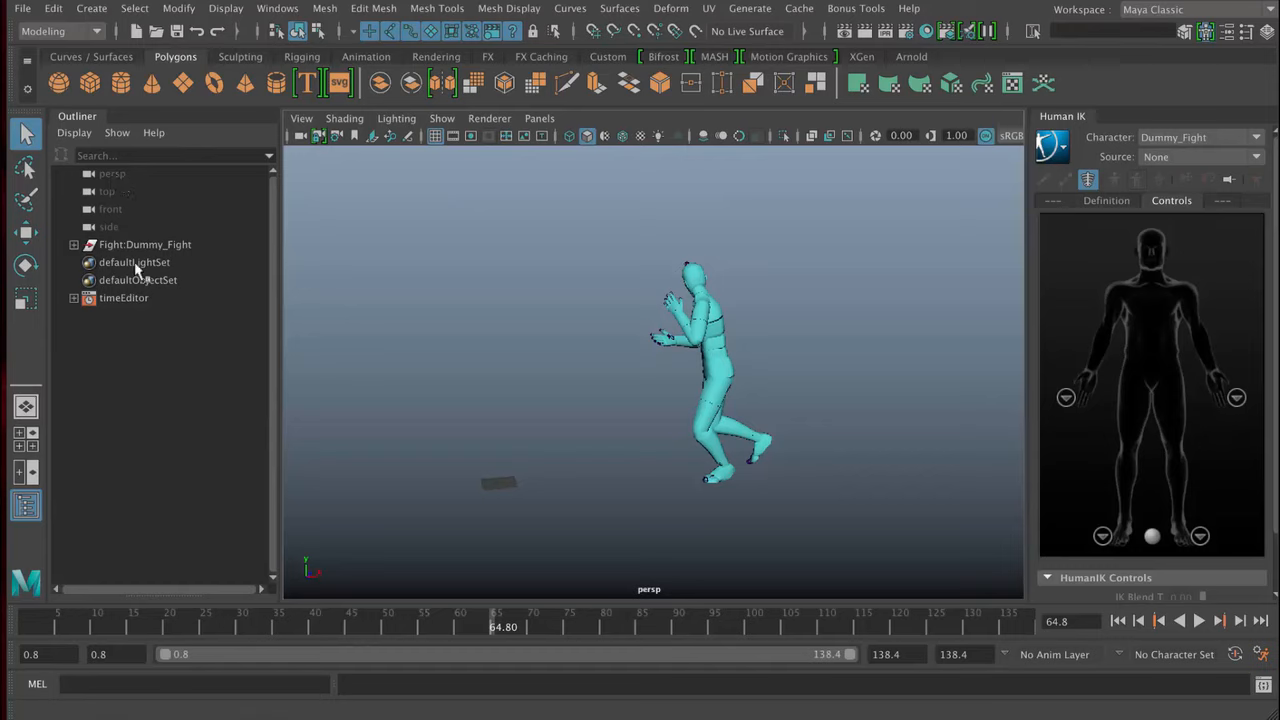
- Expand Fight:Dummy_Fight in the Outliner to list its mesh and hips, and select the whole group
click(74, 245)
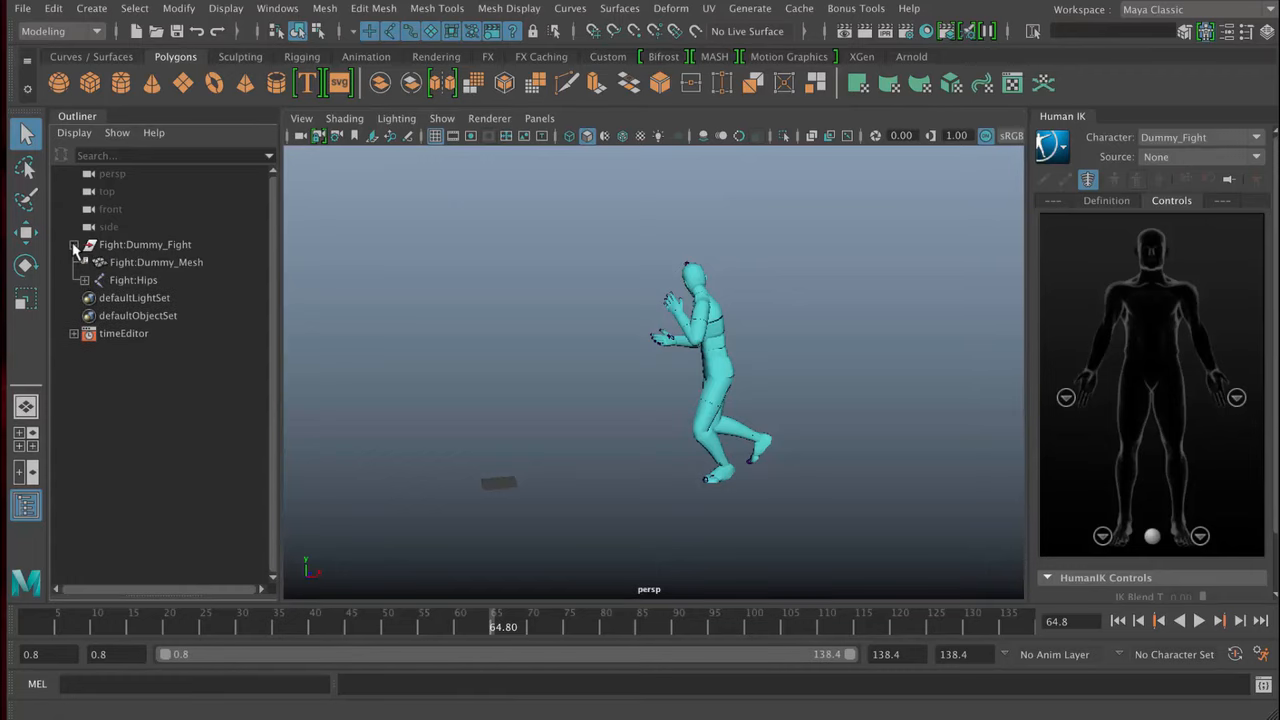
click(143, 246)
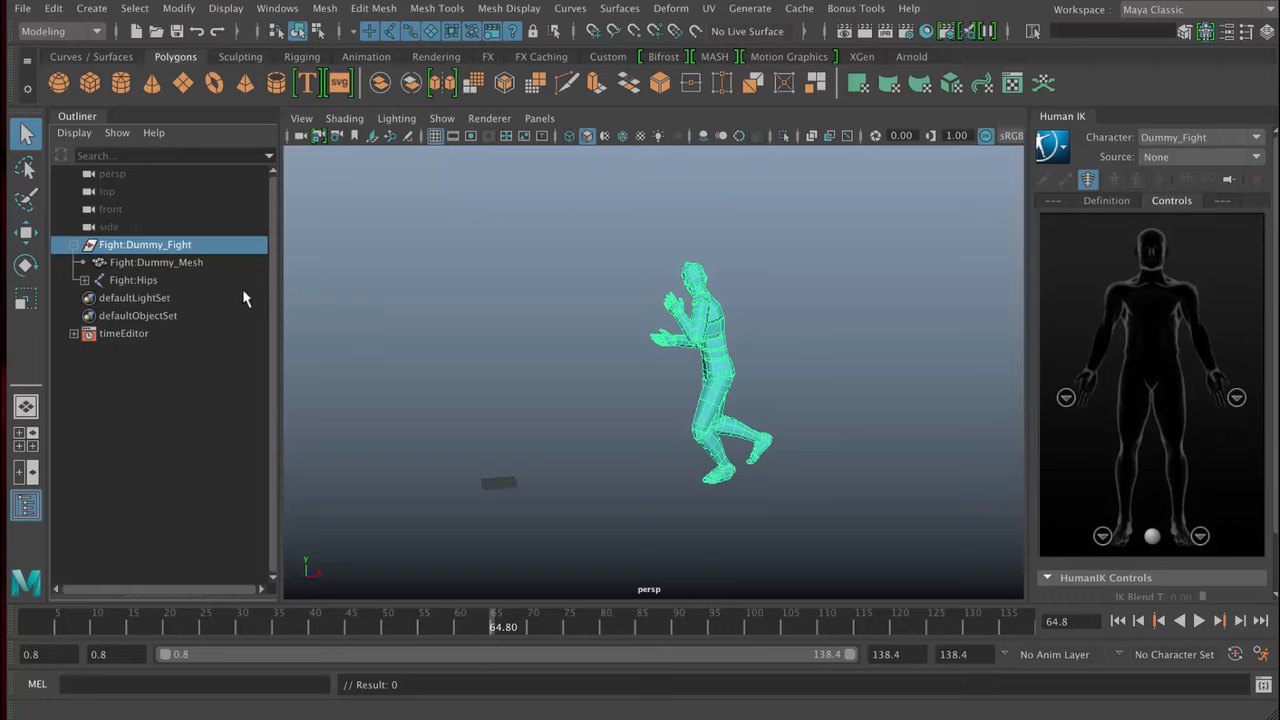
- Move the selected Fight:Dummy_Fight group about 36 cm along negative X with the Move tool, and undo the move
click(30, 232)
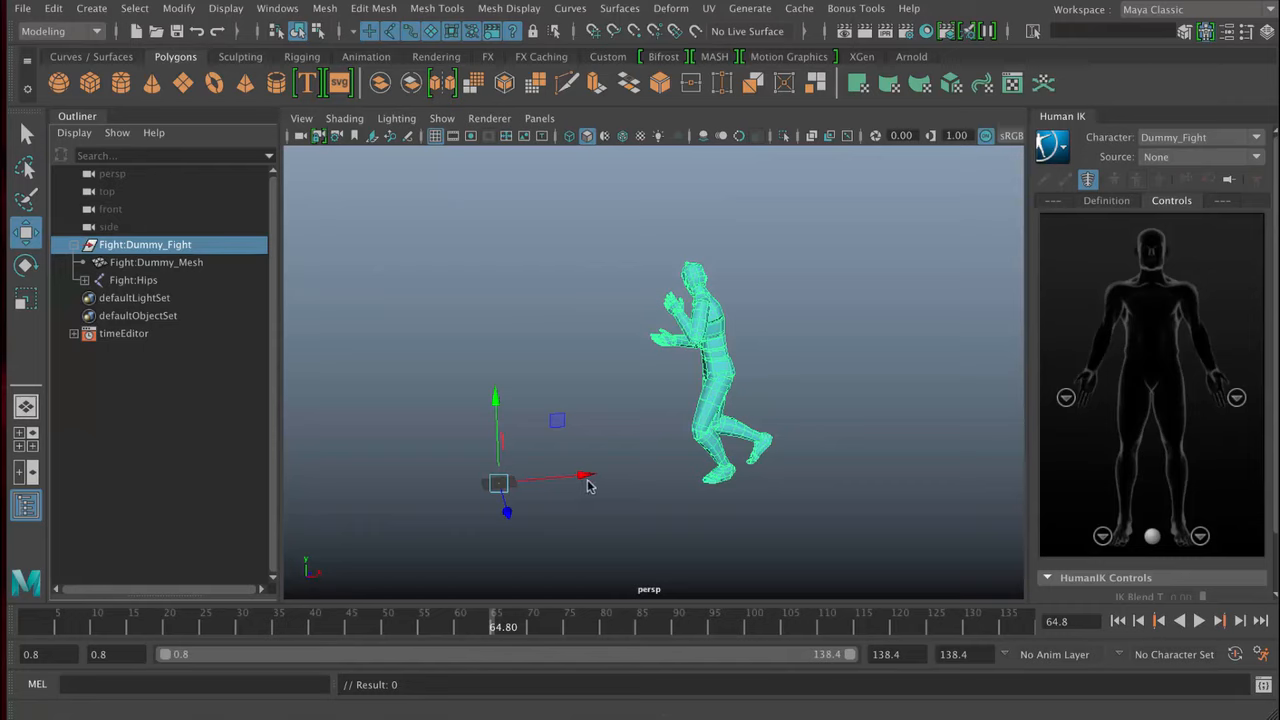
drag(586, 481, 555, 482)
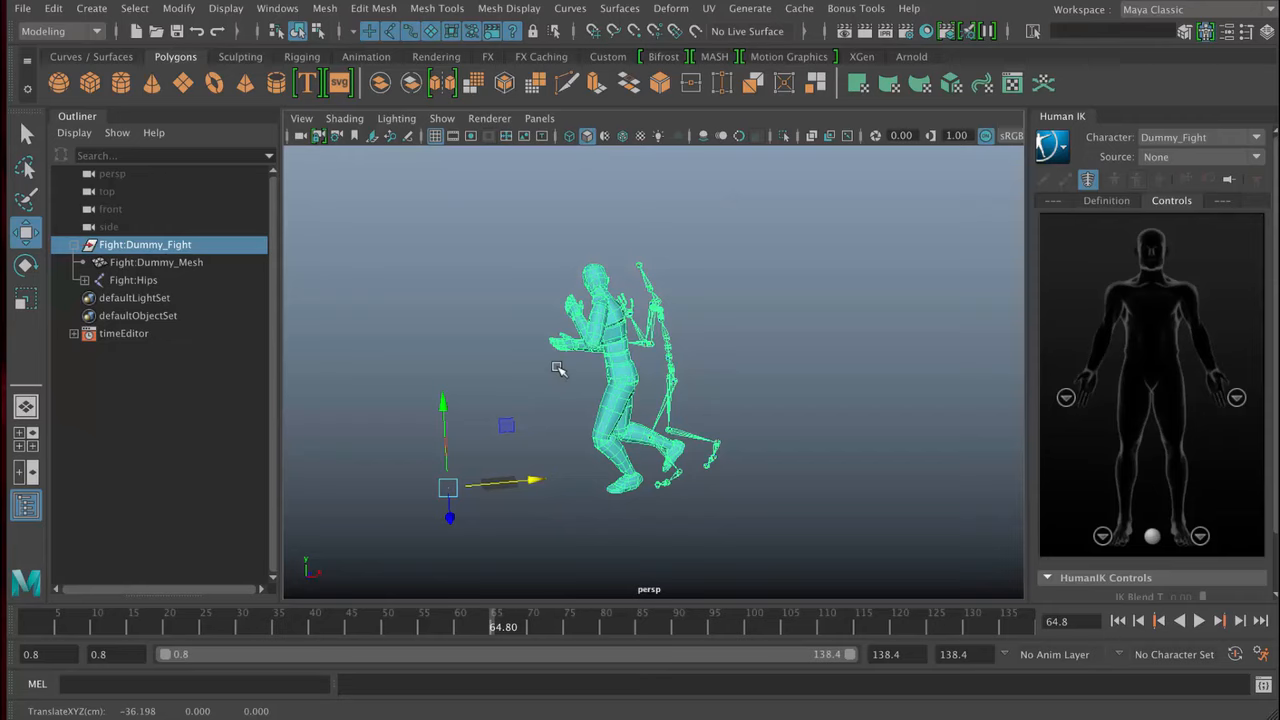
key(ctrl+z)
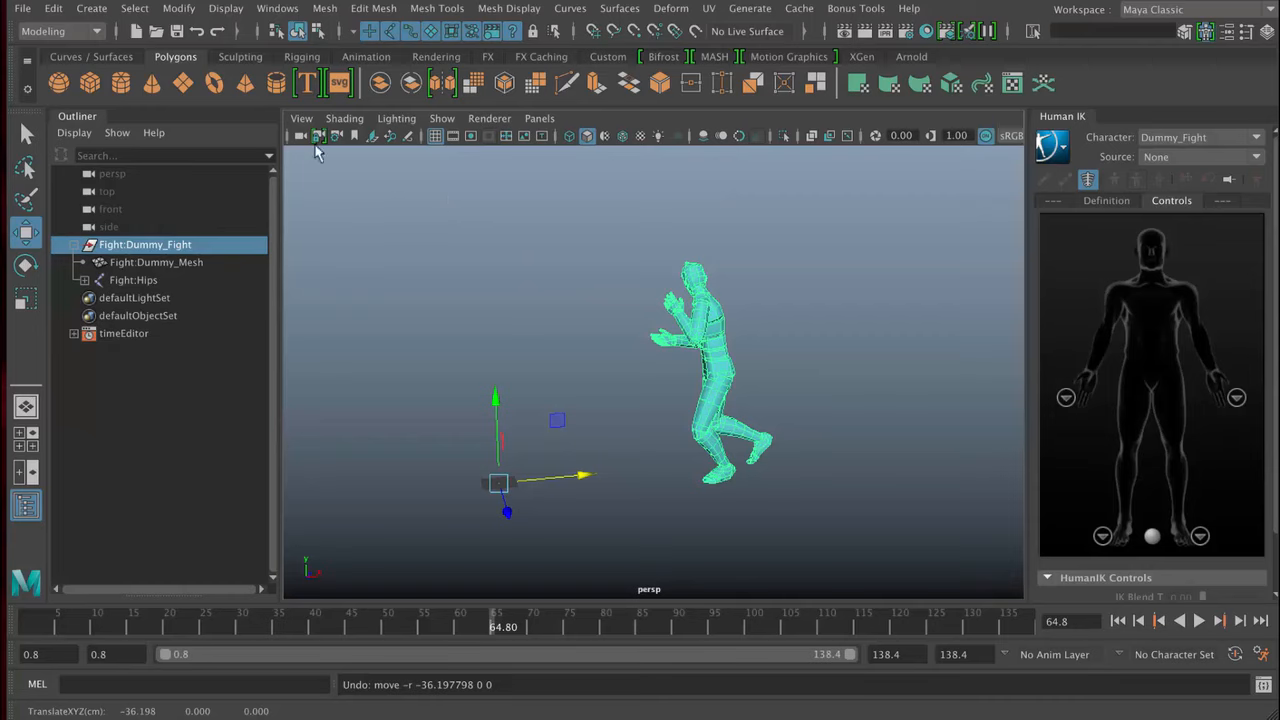
click(54, 9)
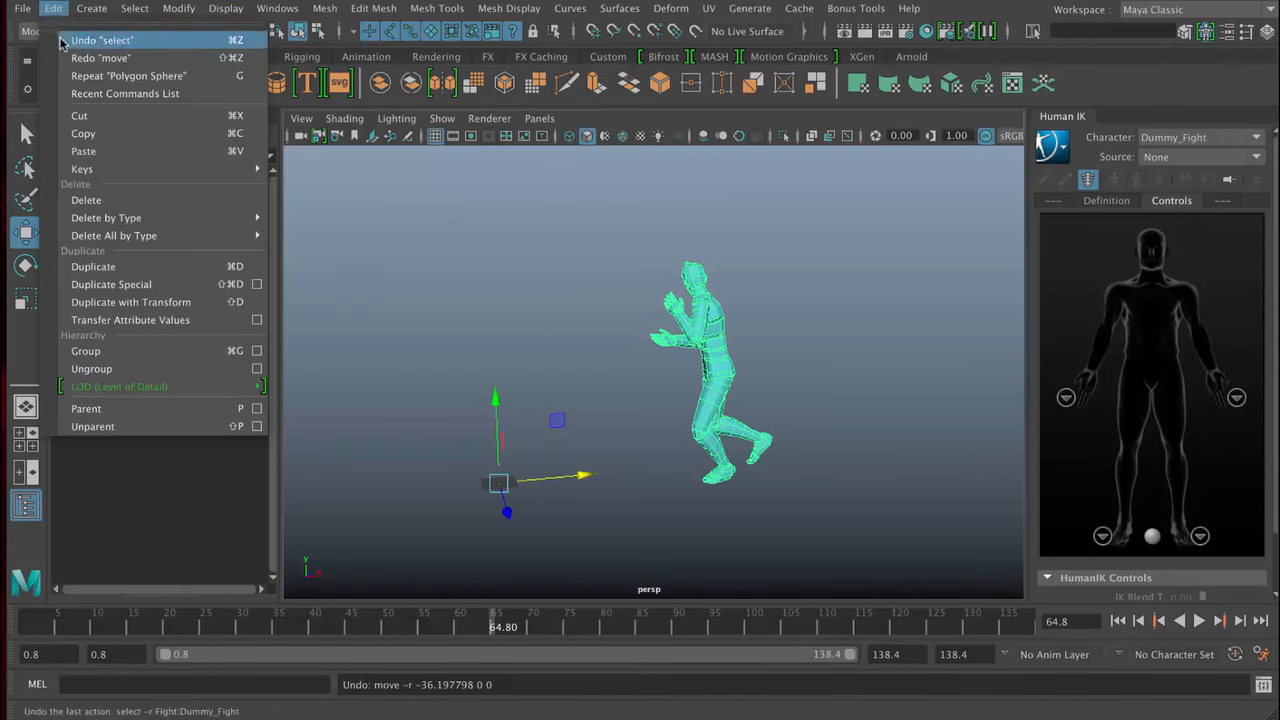
click(609, 123)
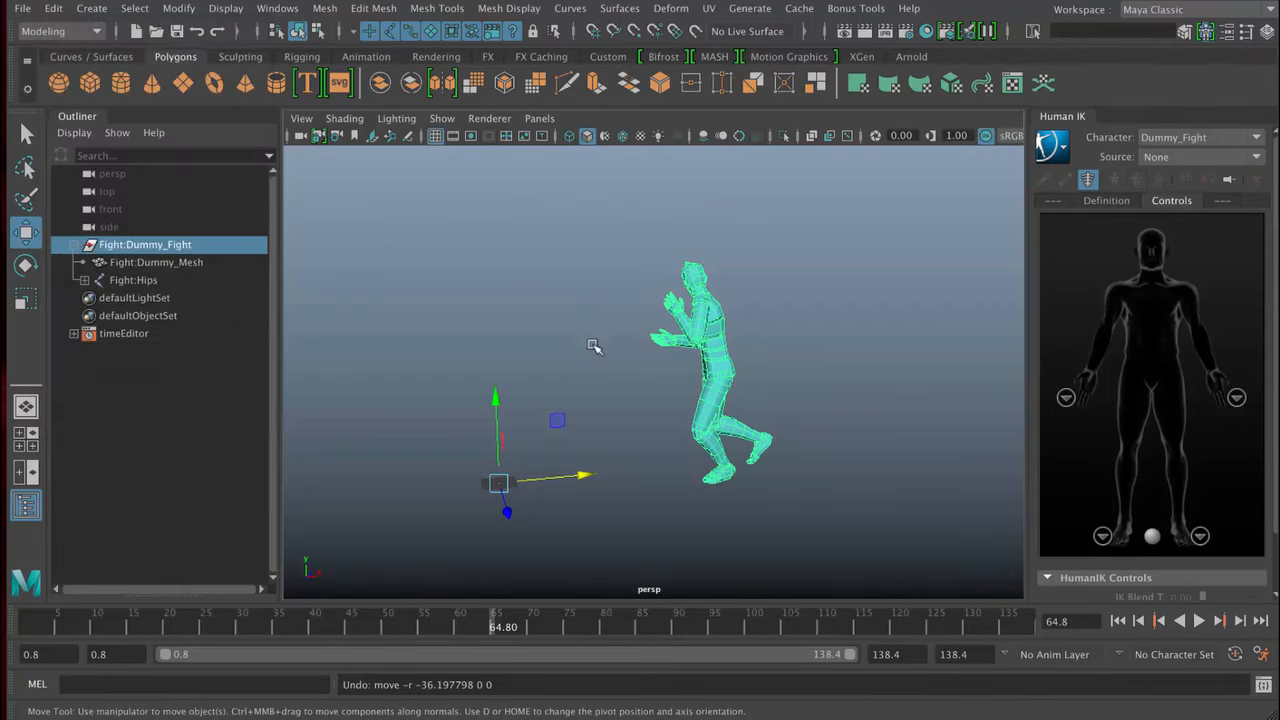
- Select Fight:Dummy_Mesh in the Outliner, and expand the Fight:Hips joint hierarchy to view its joints before collapsing it
click(142, 265)
click(148, 246)
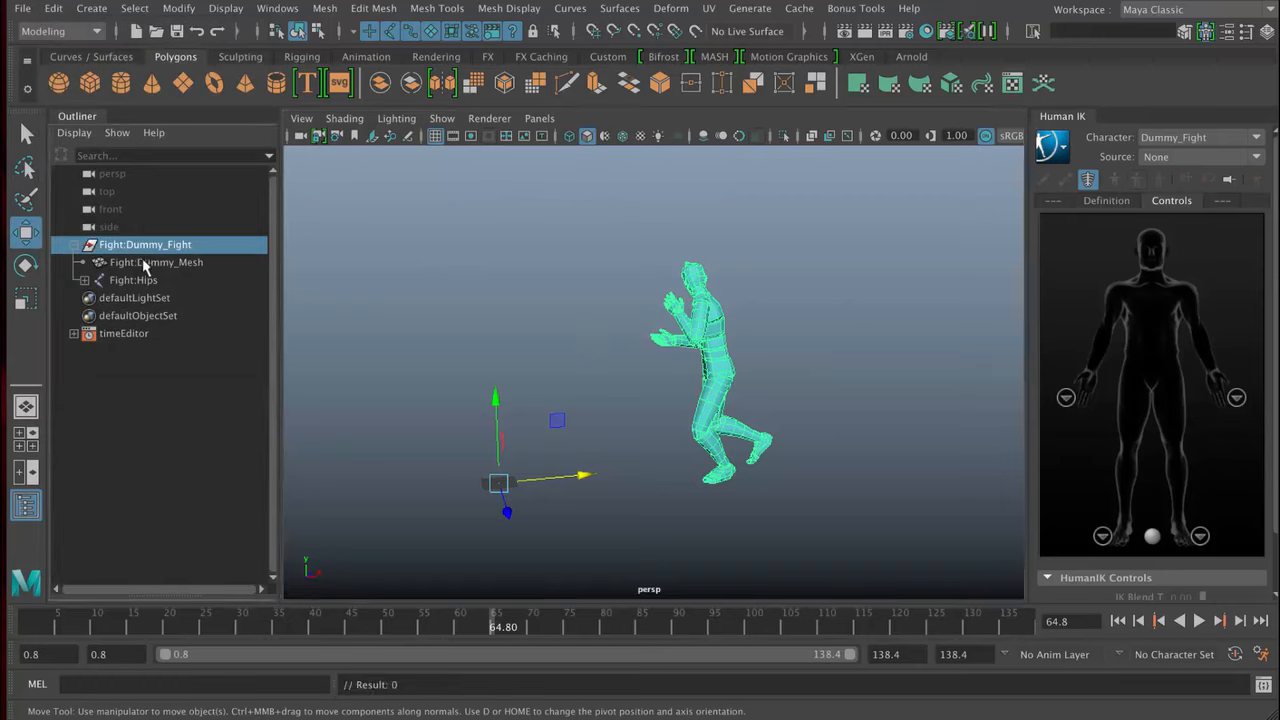
click(142, 262)
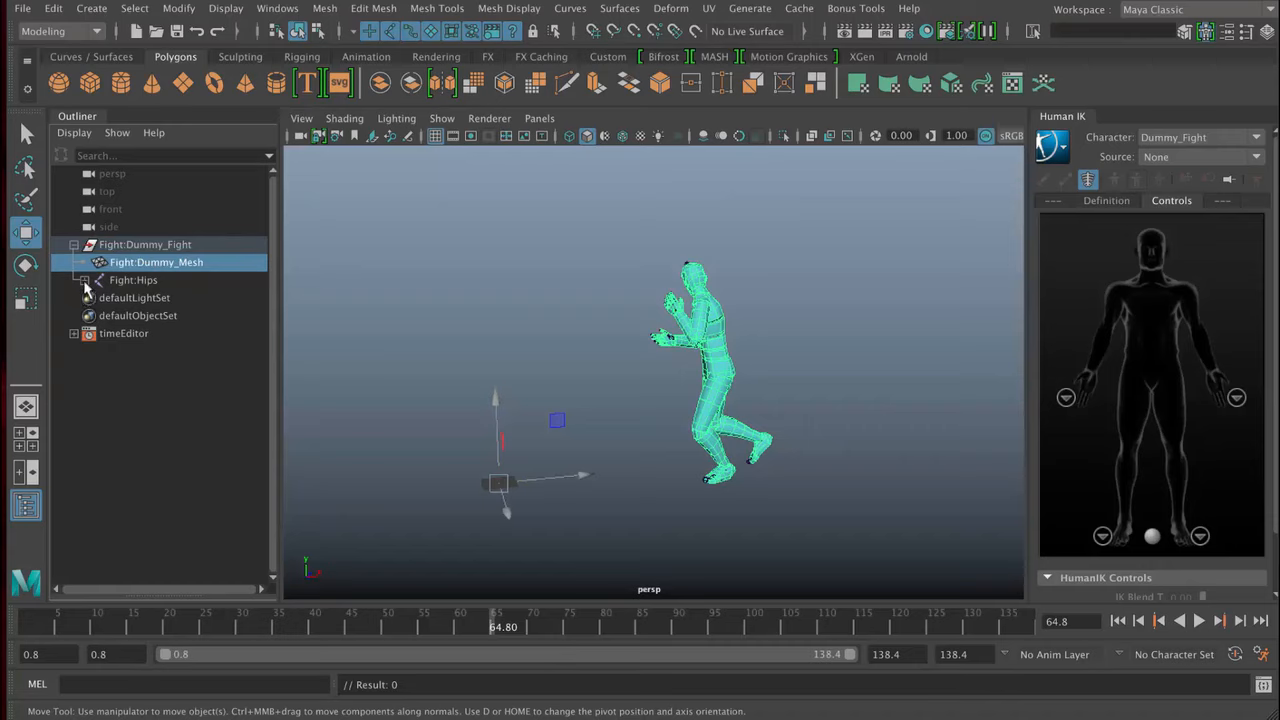
shift+click(84, 281)
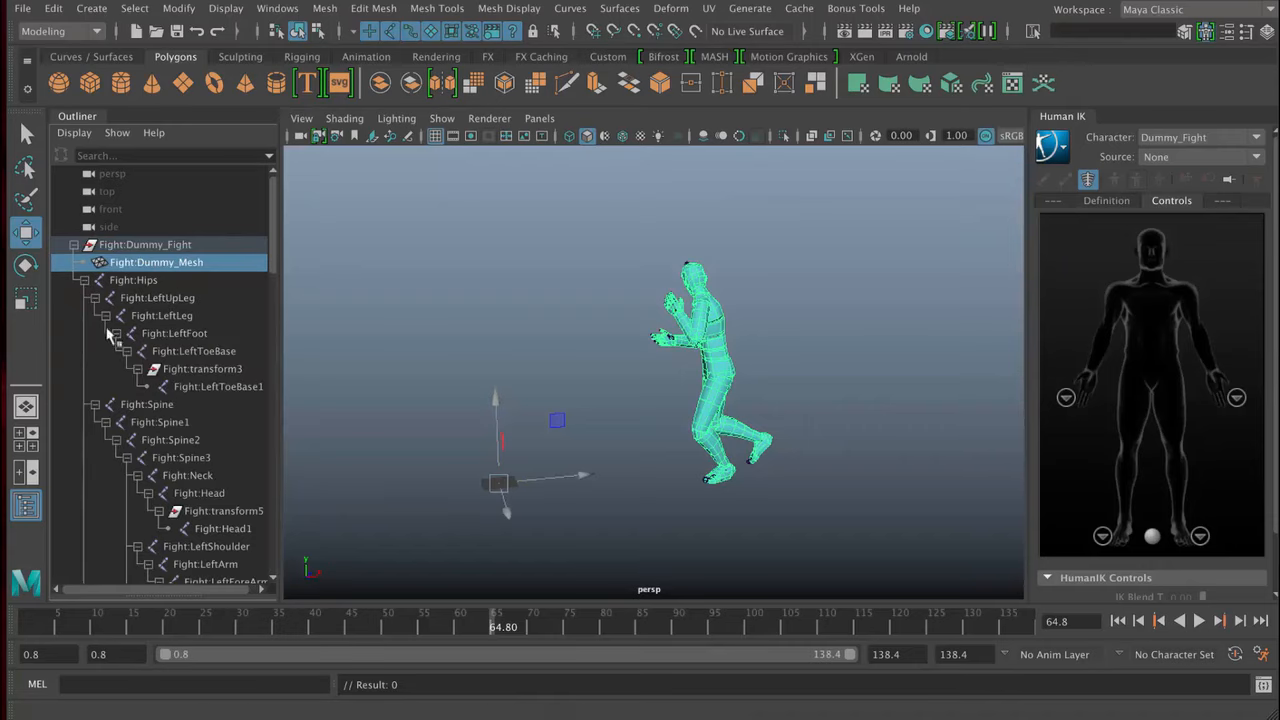
click(84, 282)
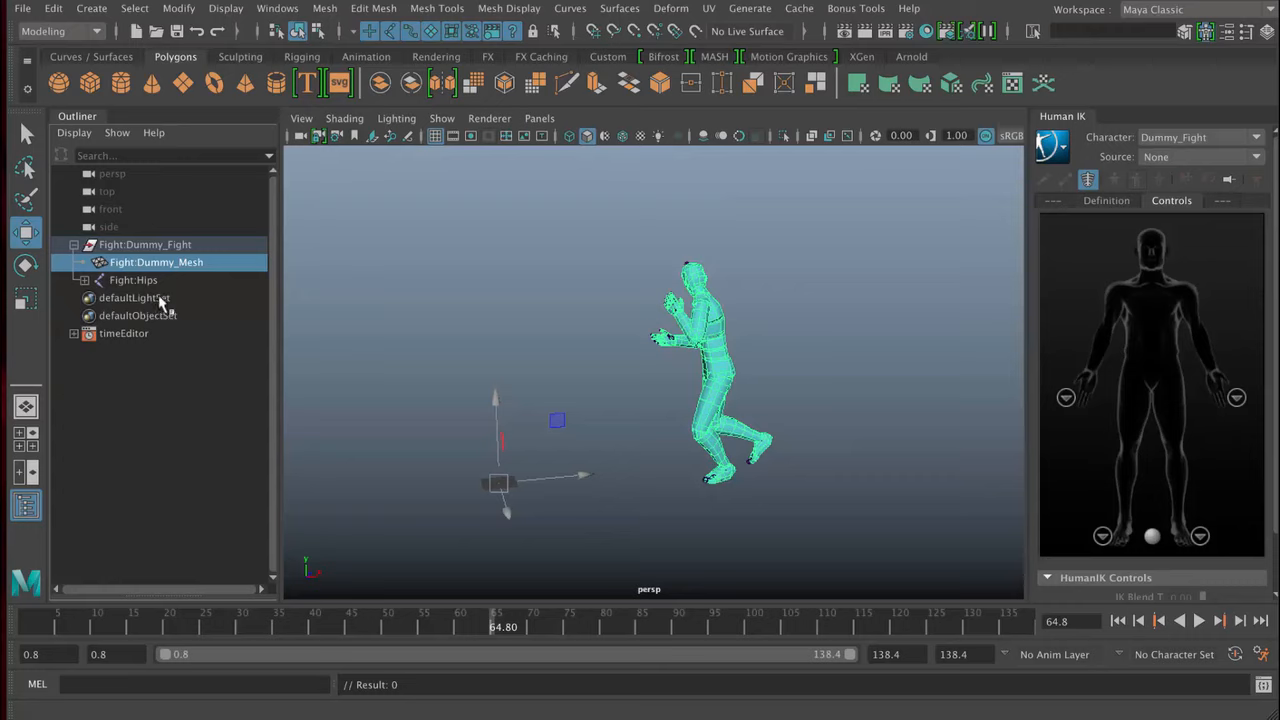
- Turn on X-ray joints in the viewport, toggling the option to compare the skeleton's display through the mesh
click(848, 136)
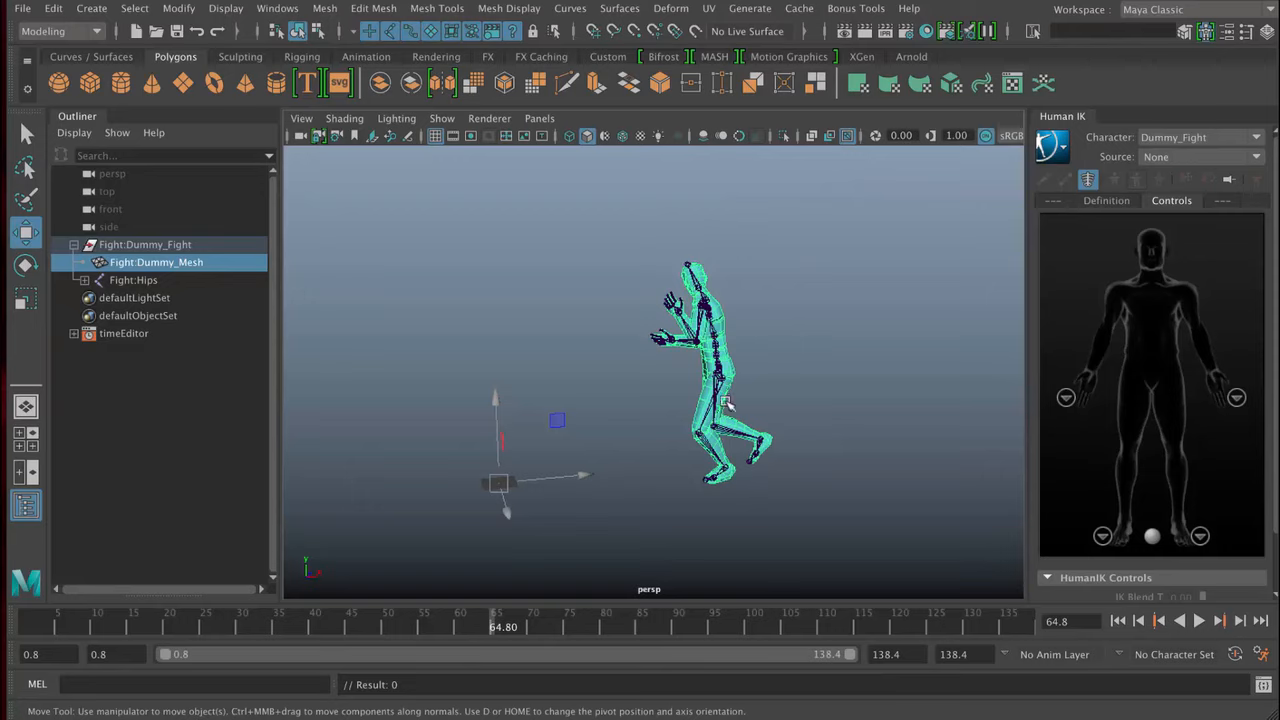
click(848, 136)
click(848, 136)
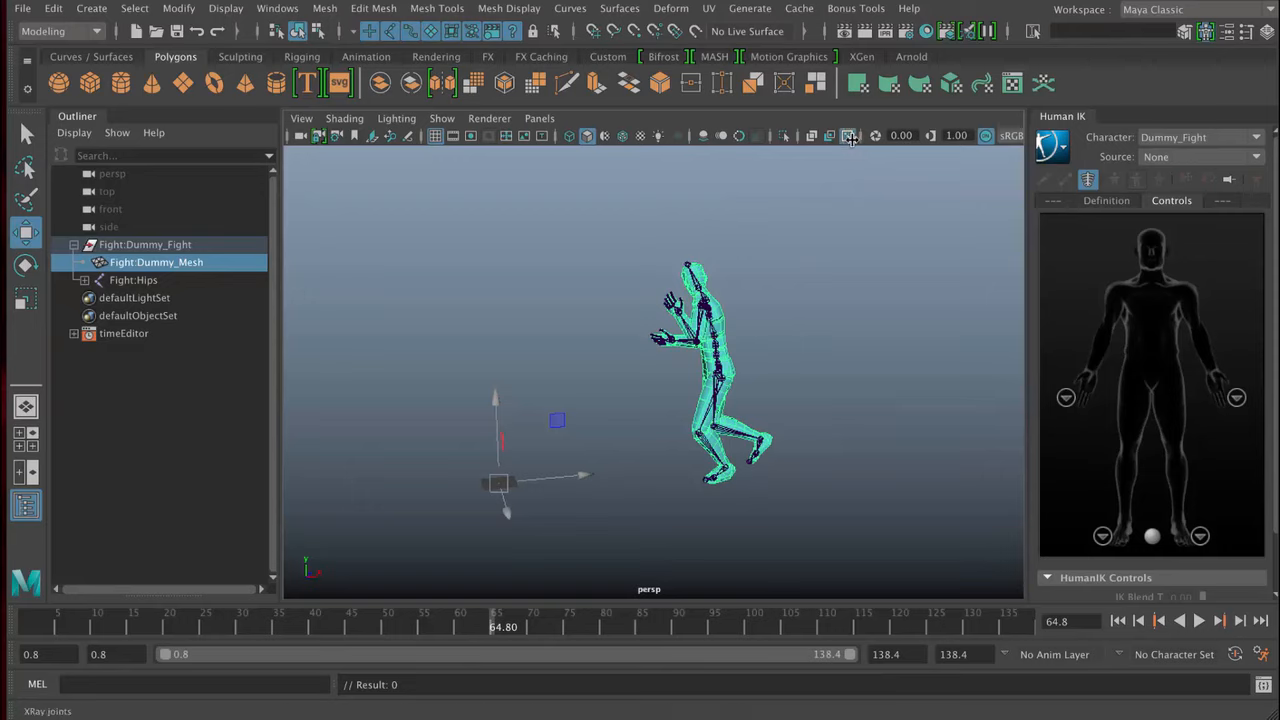
- Select the hips joint and the head joint in the viewport, ending with the head joint selected in a close-up view
click(700, 284)
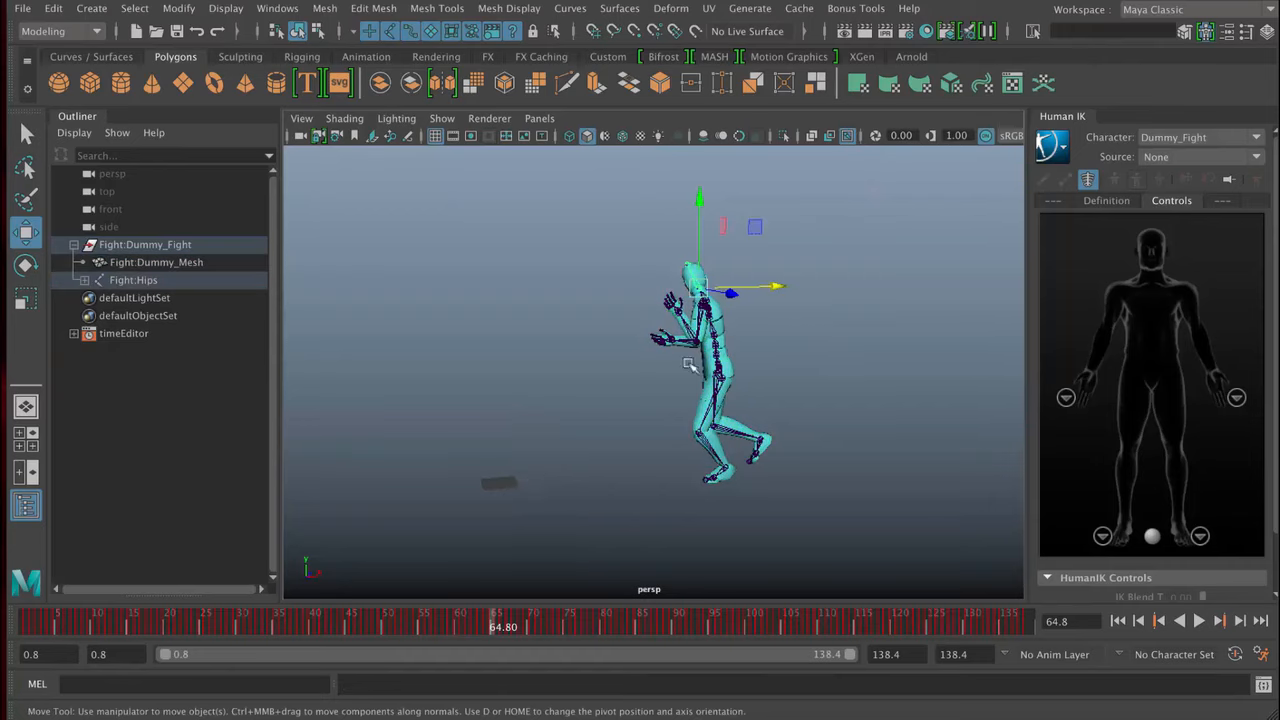
click(718, 380)
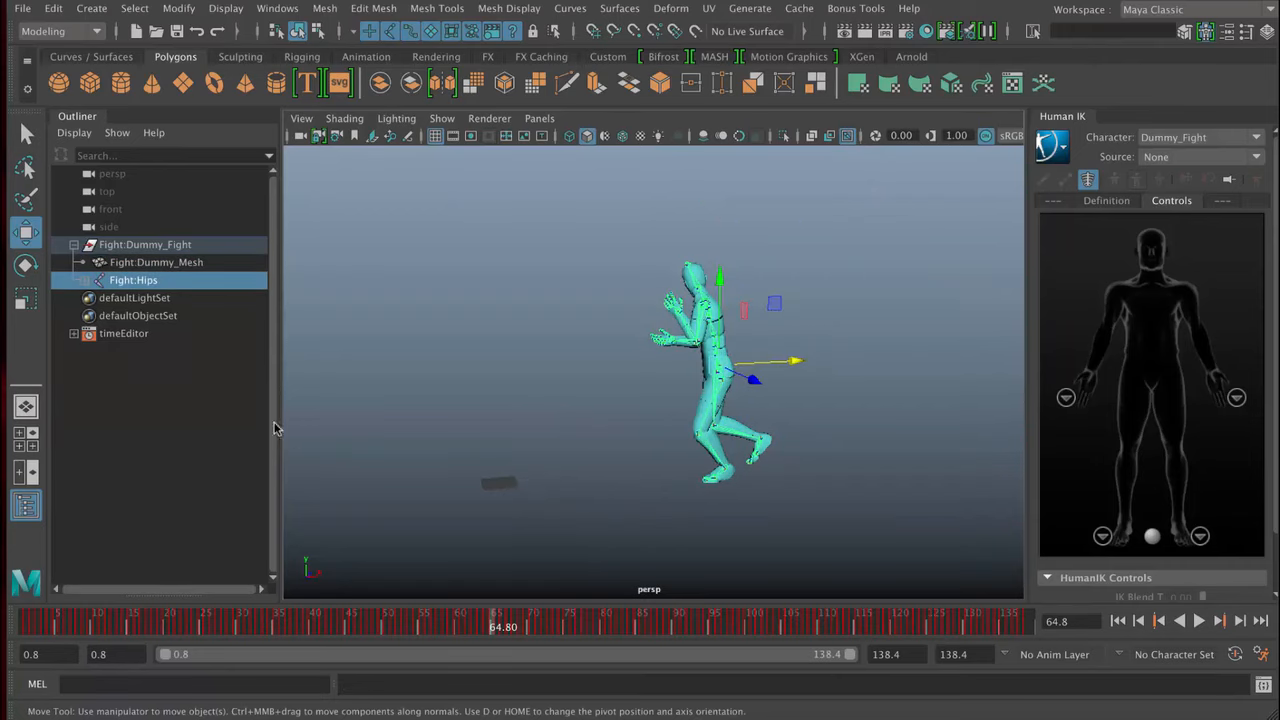
click(692, 278)
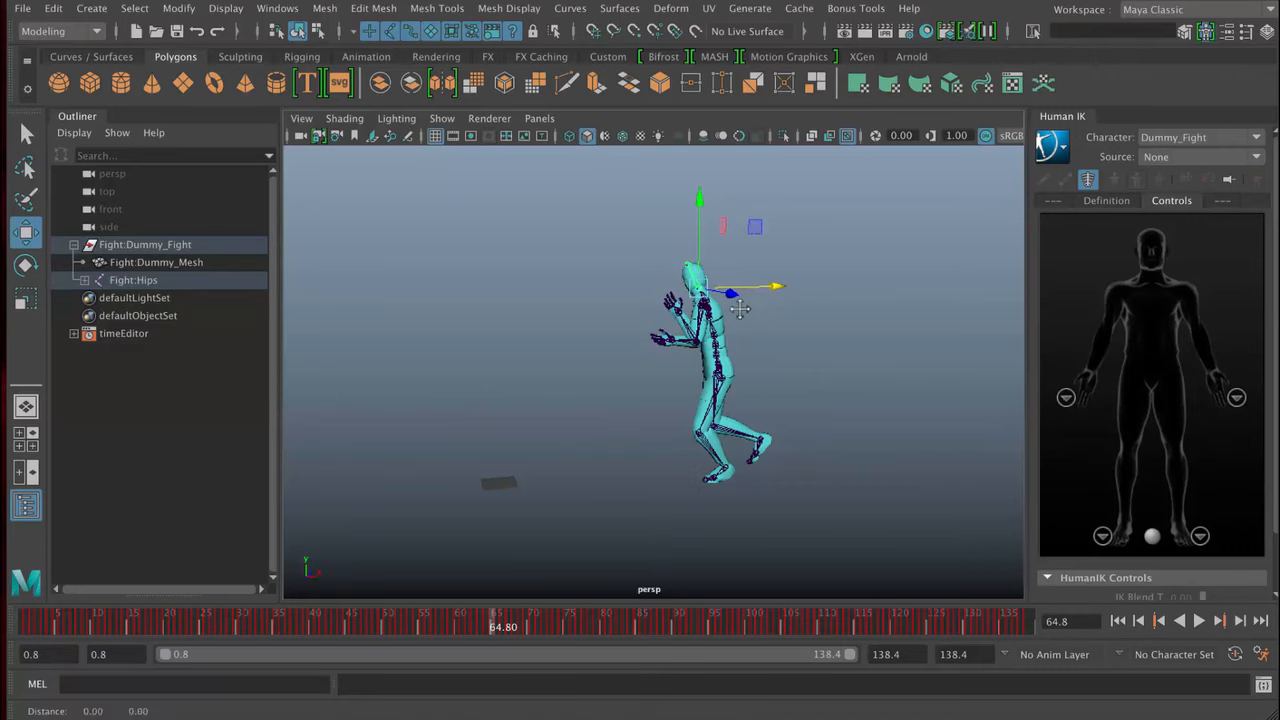
alt+middle_drag(740, 310, 718, 334)
alt+right_drag(757, 338, 868, 300)
alt+middle_drag(868, 300, 780, 420)
alt+right_drag(800, 421, 865, 425)
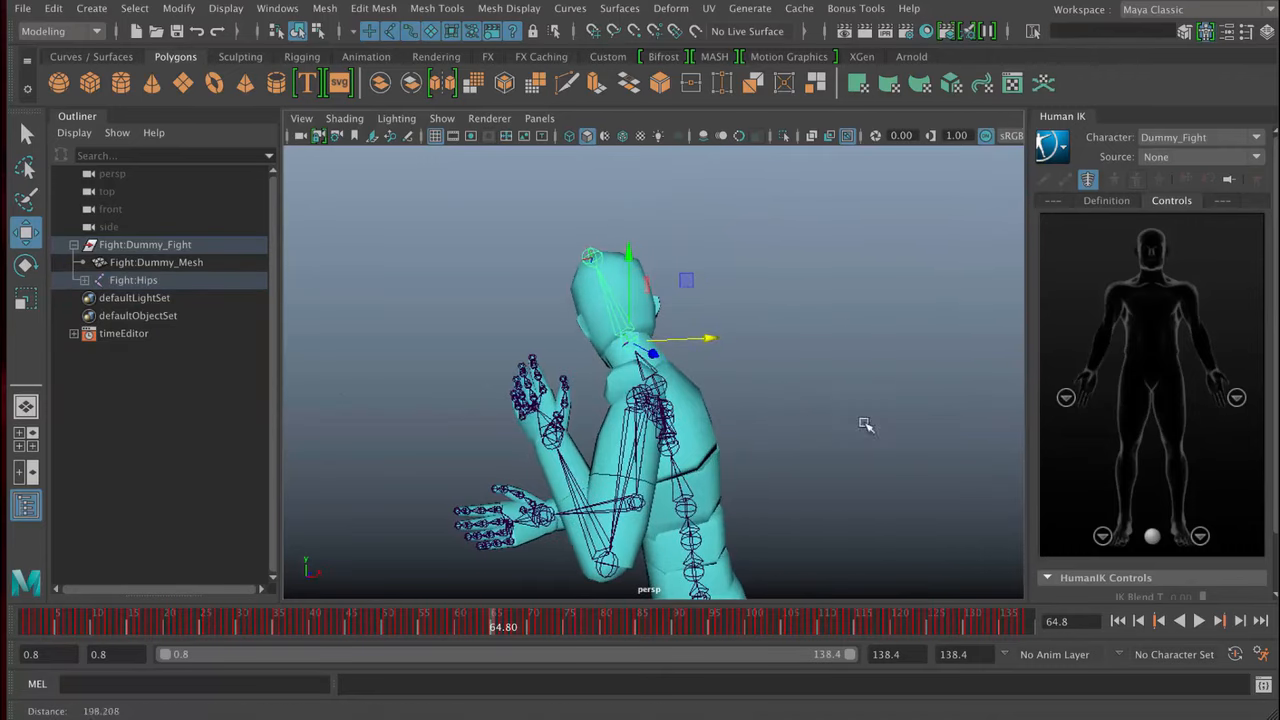
scroll(776, 366, up, 6)
scroll(776, 366, down, 6)
scroll(776, 366, up, 6)
scroll(776, 366, down, 6)
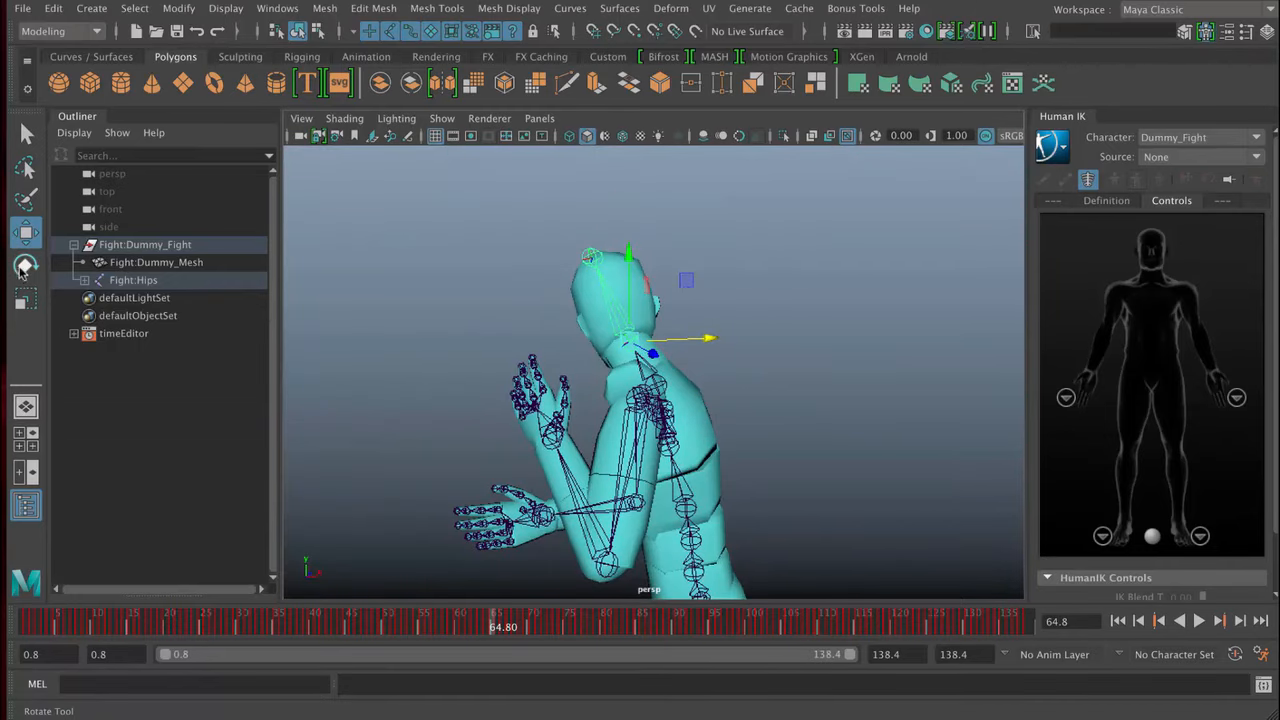
- Rotate the character's head joint to about -8, -30 and 31 degrees with the Rotate tool
click(24, 266)
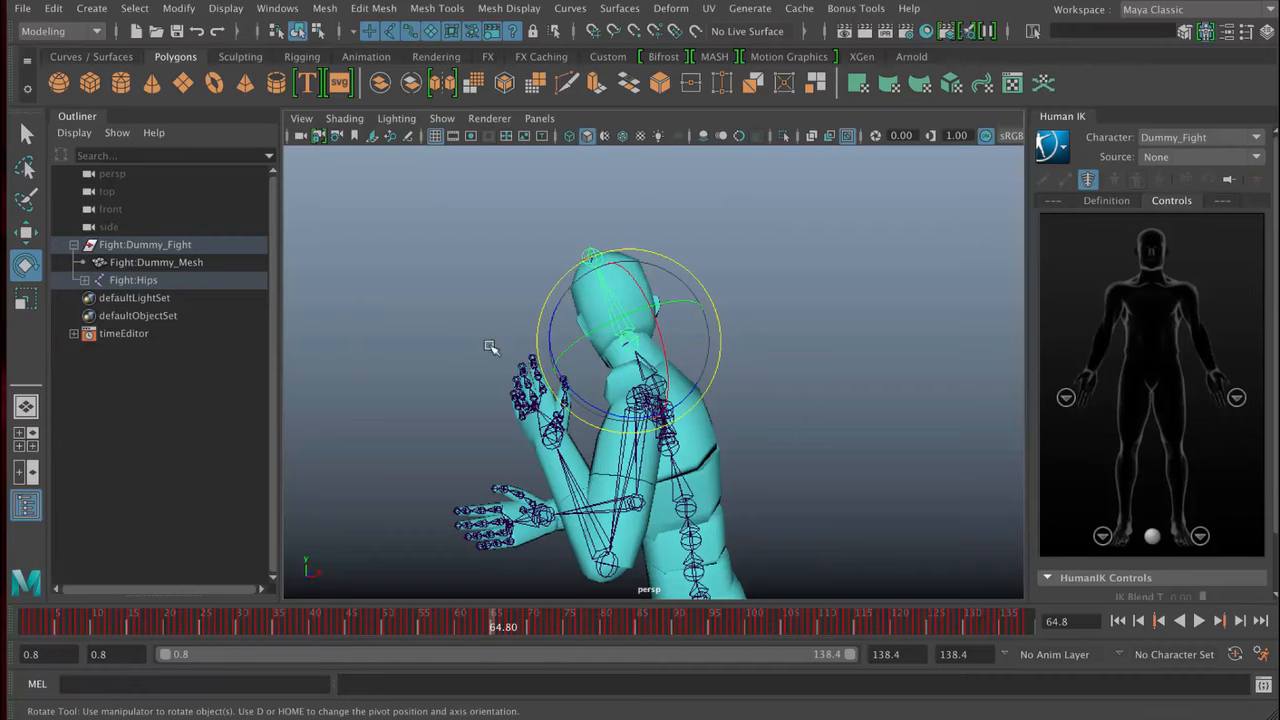
drag(660, 343, 575, 398)
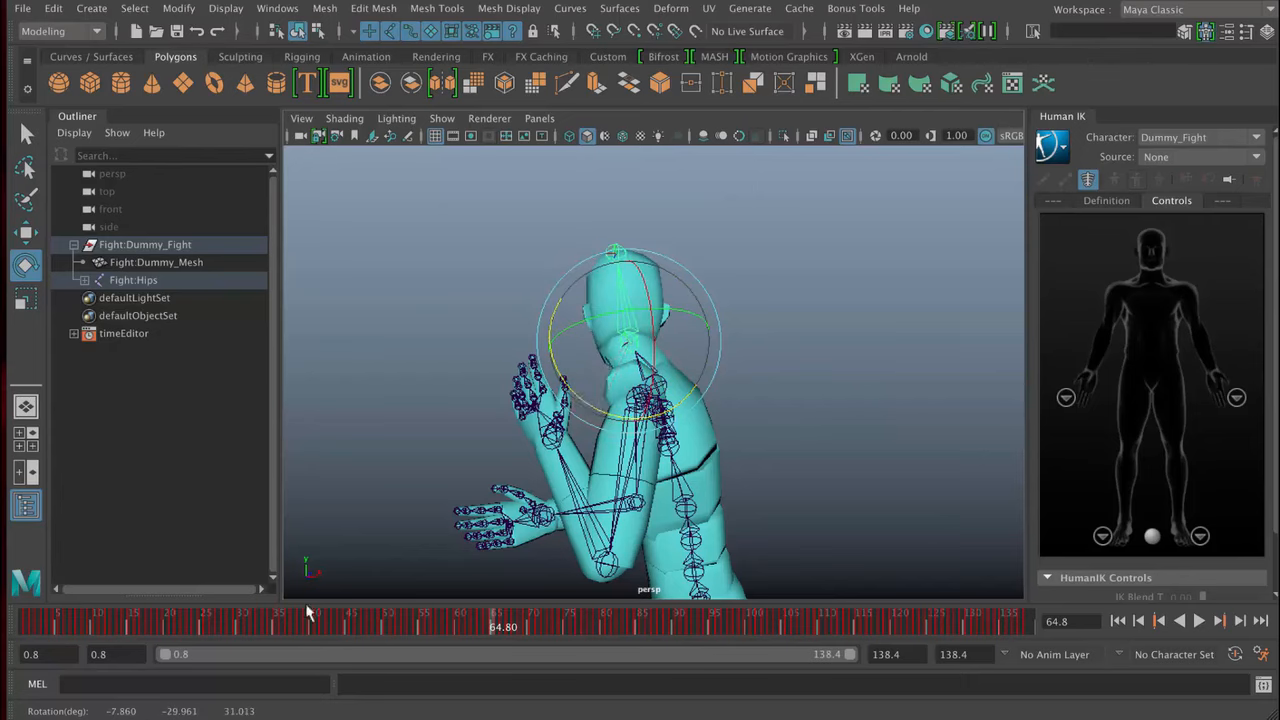
mouse_move(405, 533)
alt+mouse_down()
mouse_move(373, 550)
mouse_move(318, 546)
mouse_move(374, 534)
mouse_move(395, 547)
alt+mouse_up()
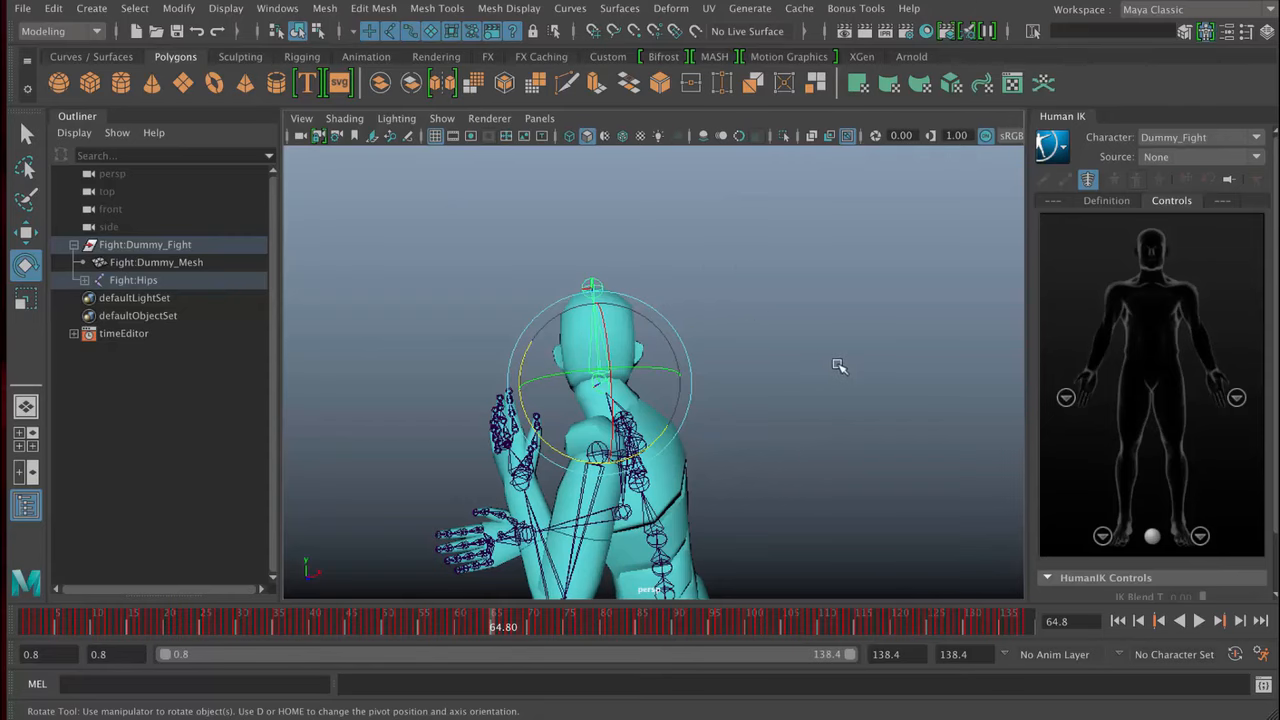
- Hide the Outliner and compare the single perspective and four-view layouts, ending in four view
click(28, 508)
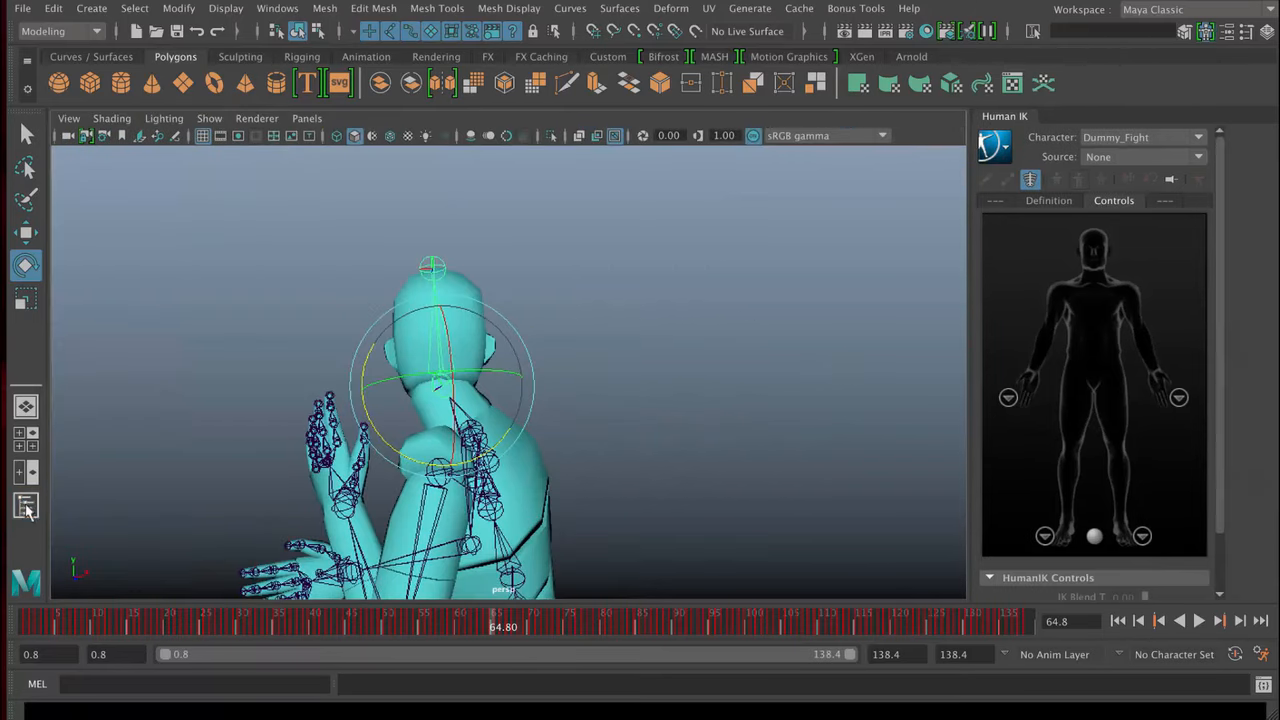
click(27, 439)
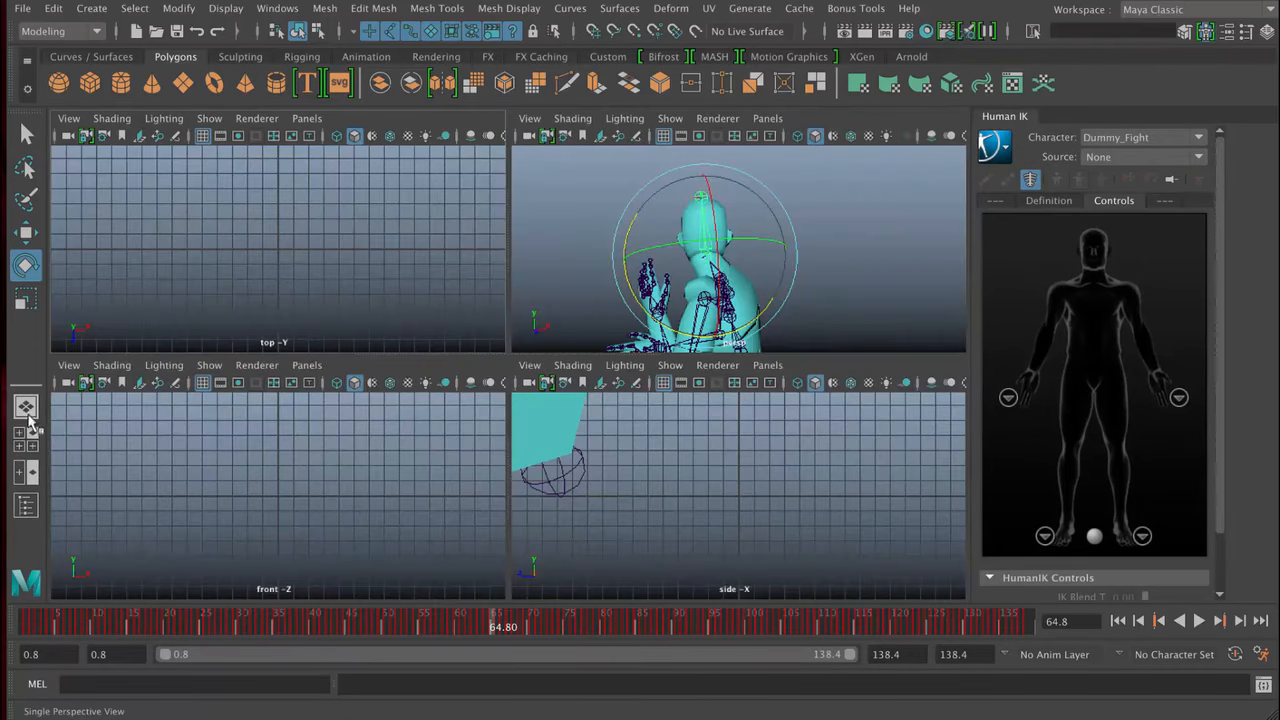
click(26, 407)
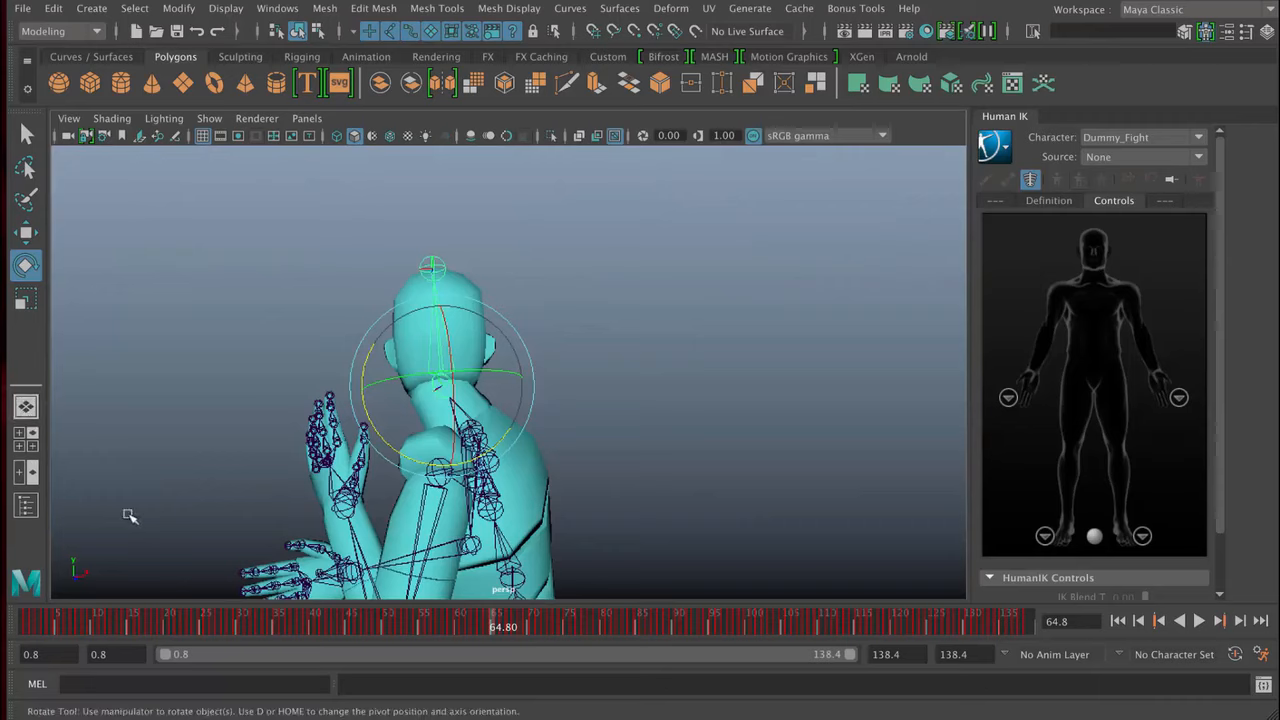
click(30, 449)
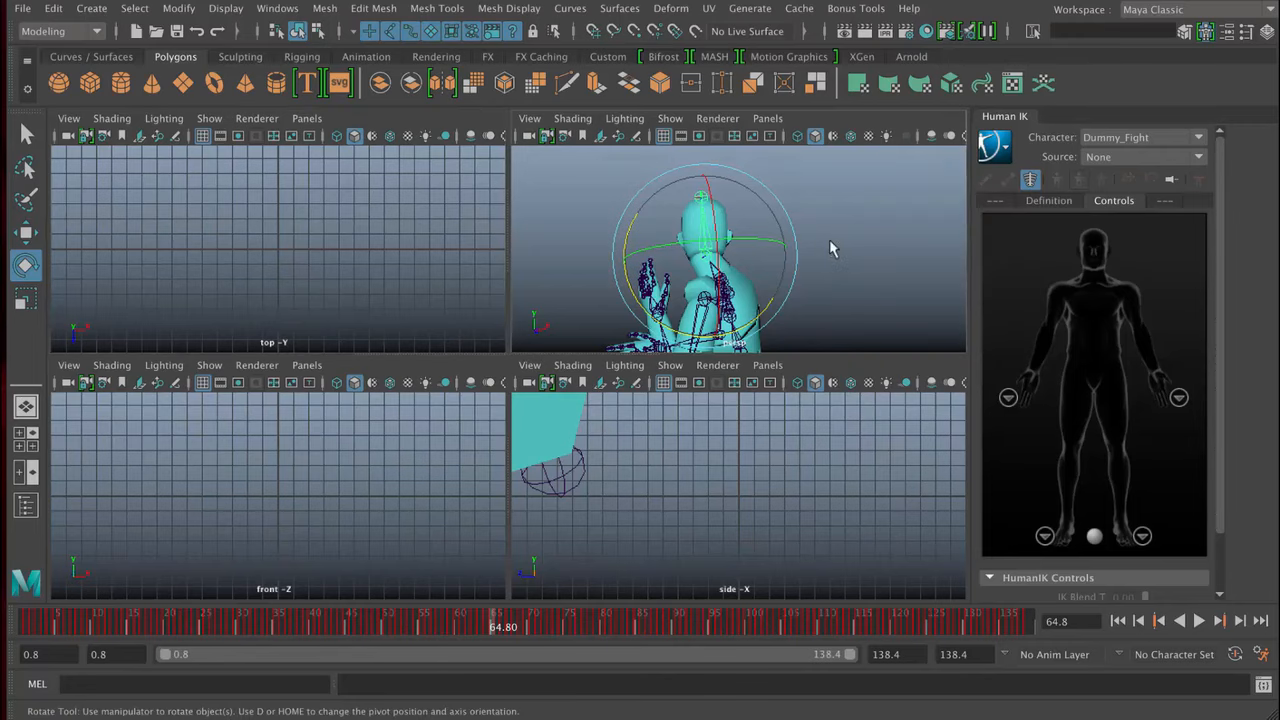
- Switch the perspective pane of the four-view layout to Right View through the hotbox
key(space)
key(space)
key(space)
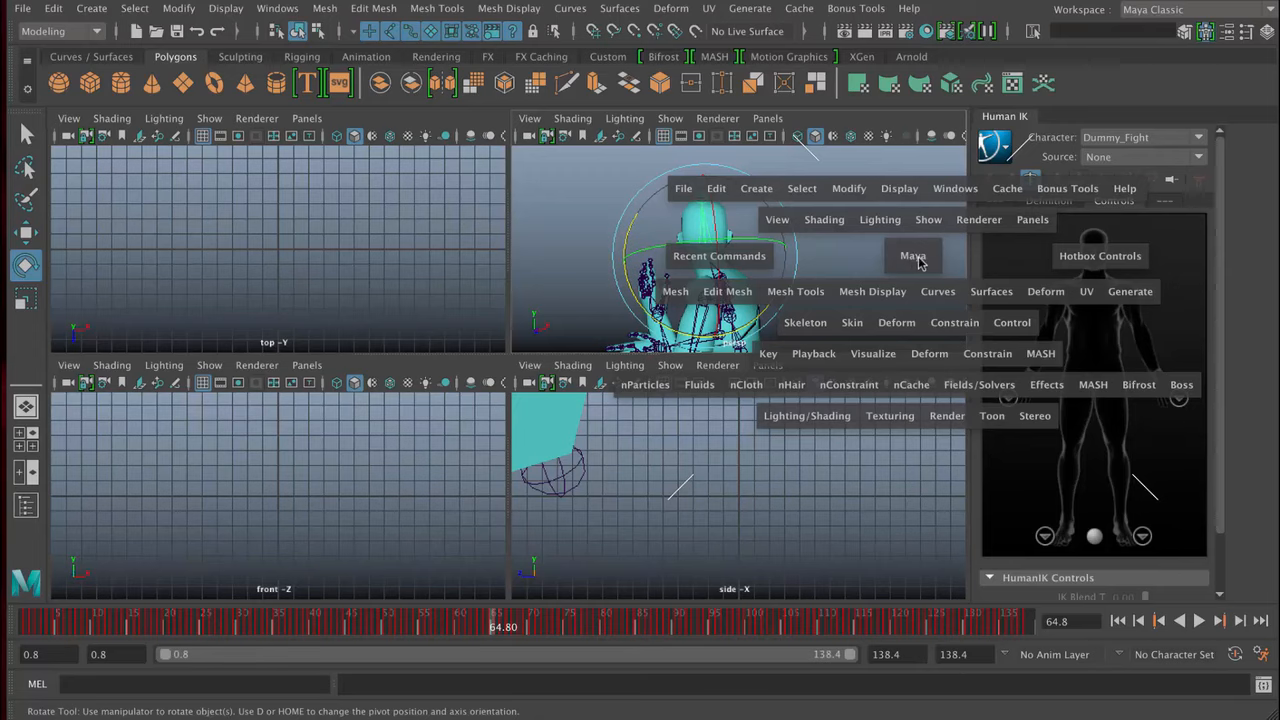
click(918, 262)
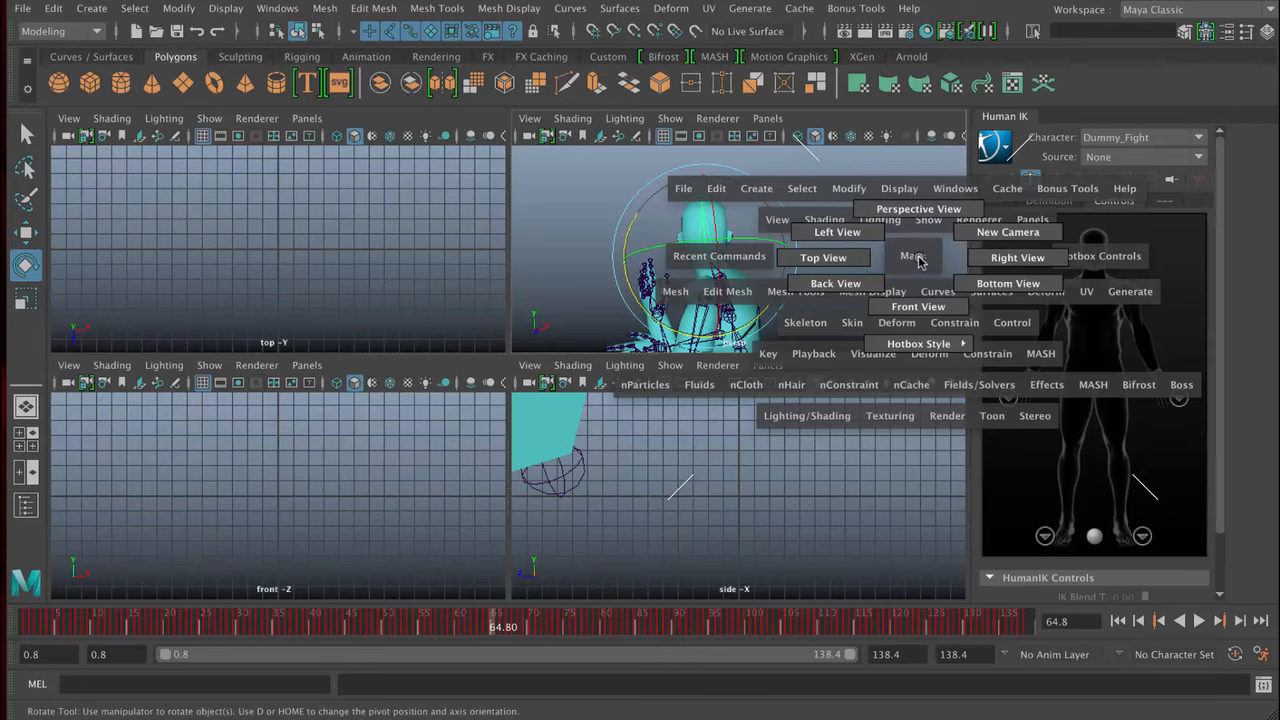
drag(928, 262, 1017, 257)
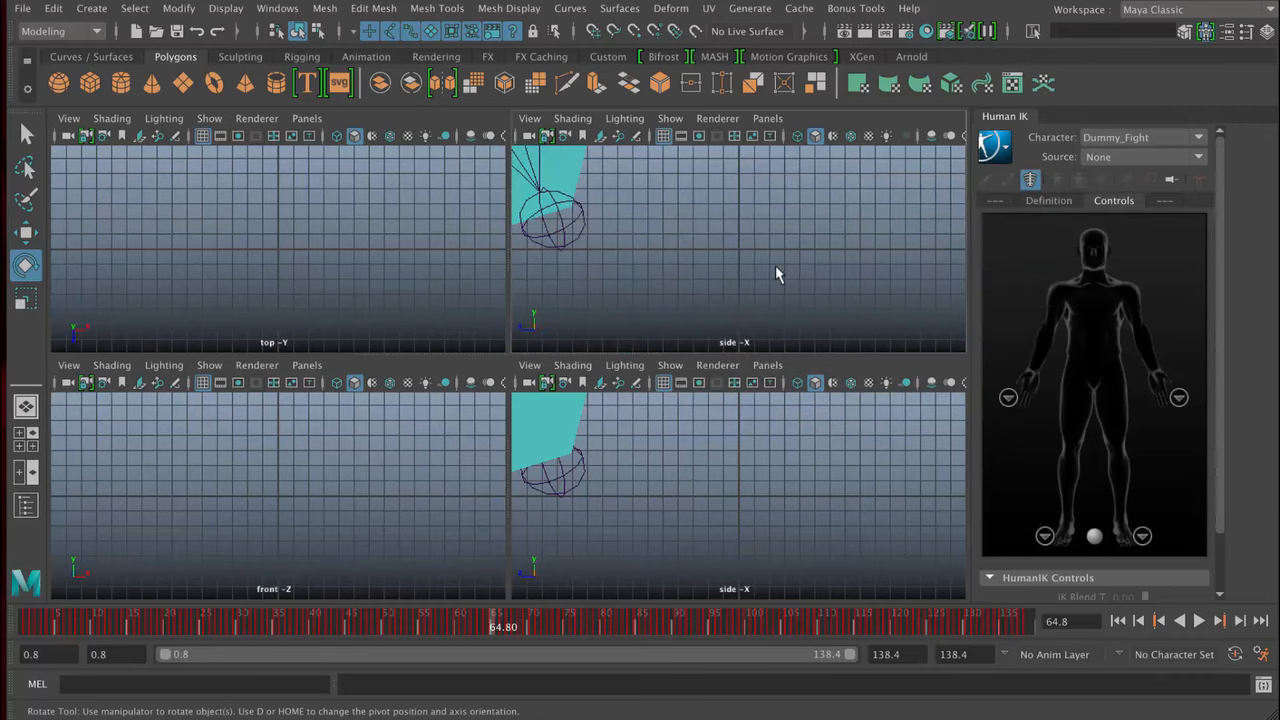
- Return the pane to Perspective View through the hotbox and maximize it to fill the viewport area
key(space)
drag(775, 265, 779, 222)
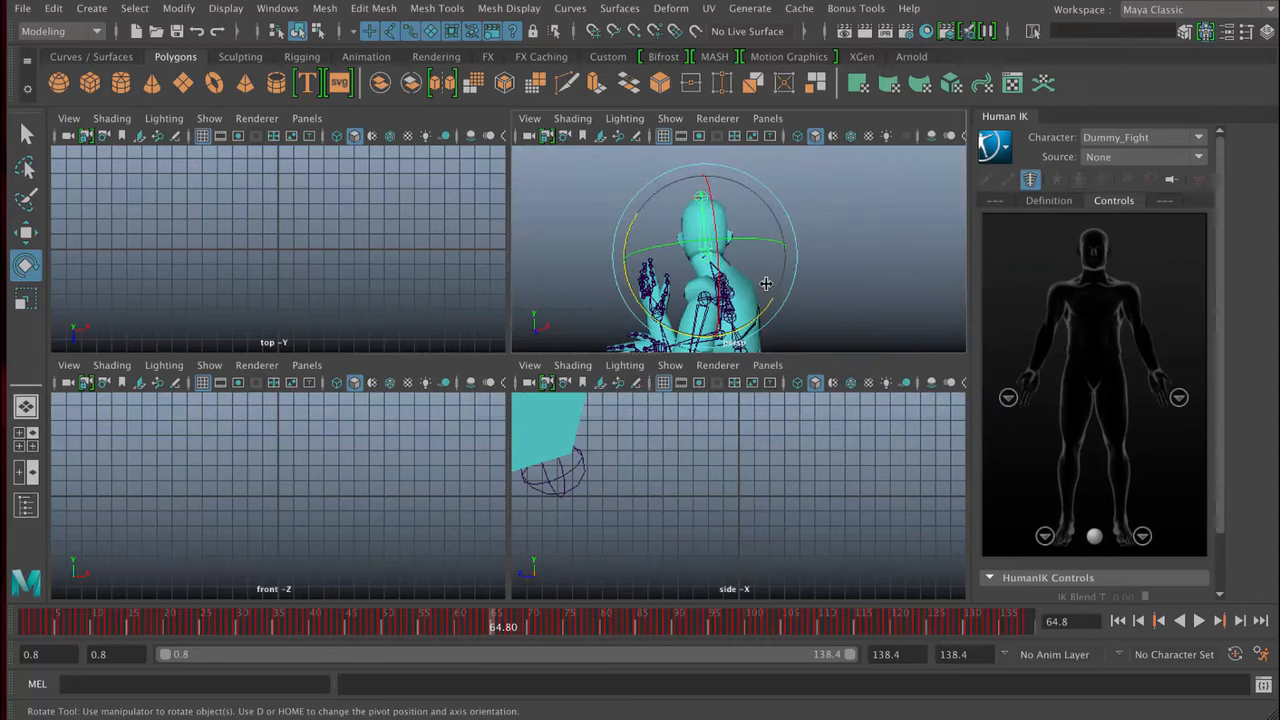
key(space)
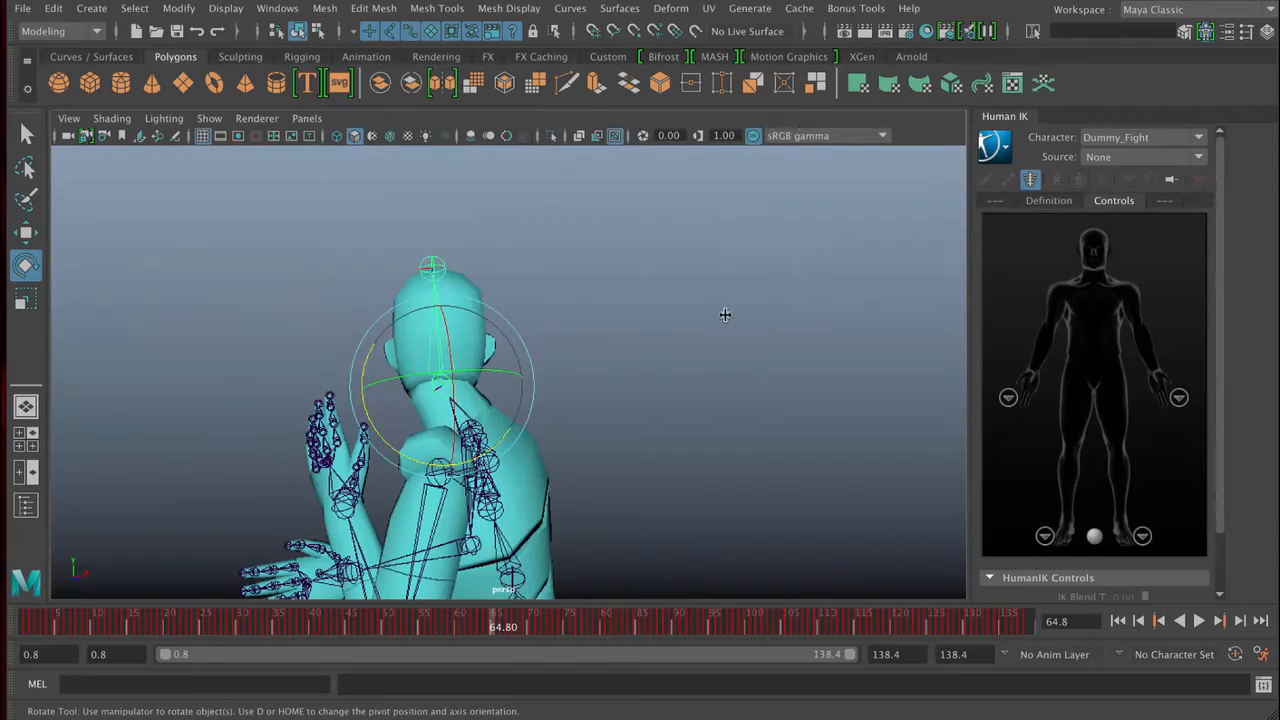
key(space)
drag(744, 348, 736, 304)
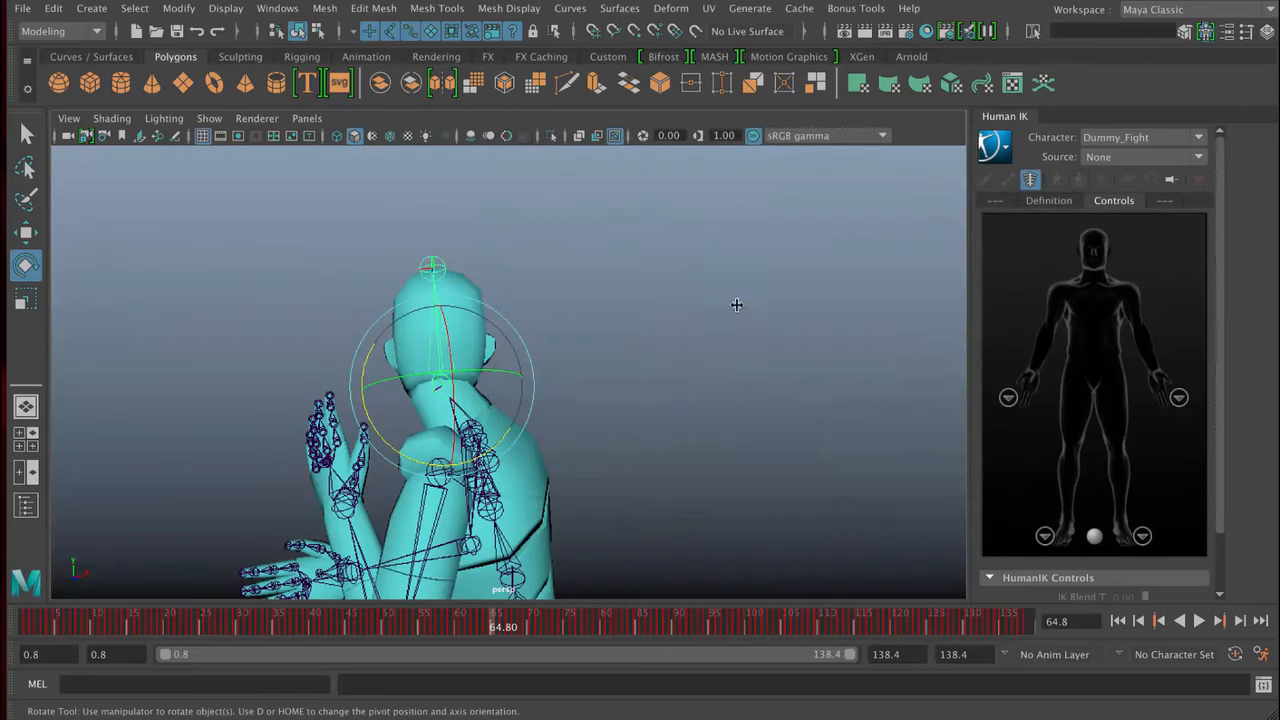
- Review the viewport's perspective and orthographic camera choices, and view the character from the front and farther back
click(300, 119)
mouse_move(371, 139)
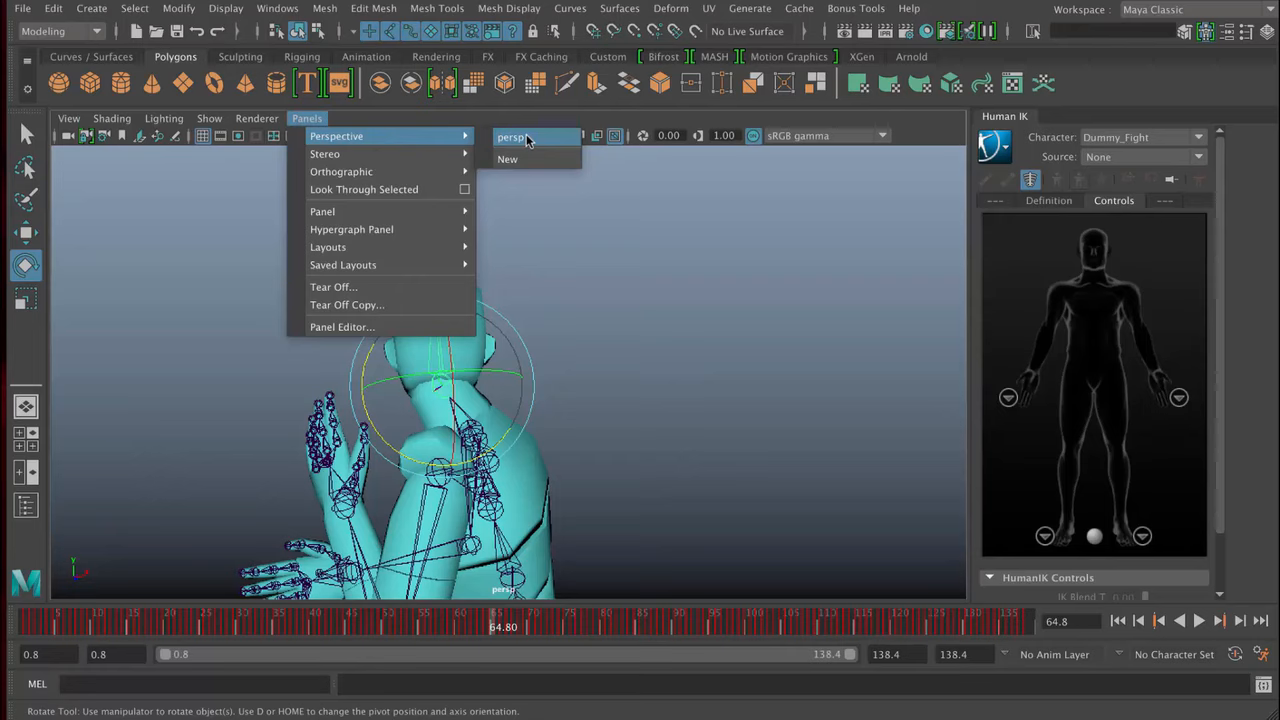
mouse_move(417, 172)
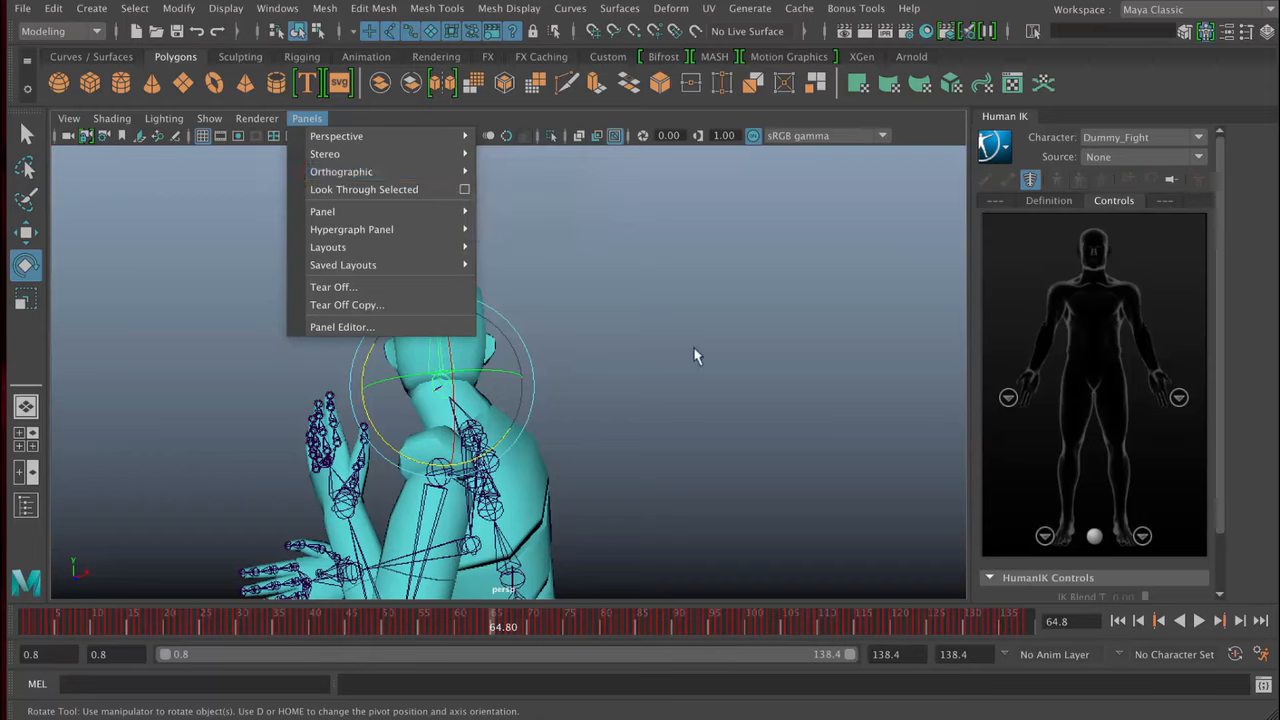
click(662, 374)
alt+drag(643, 380, 597, 310)
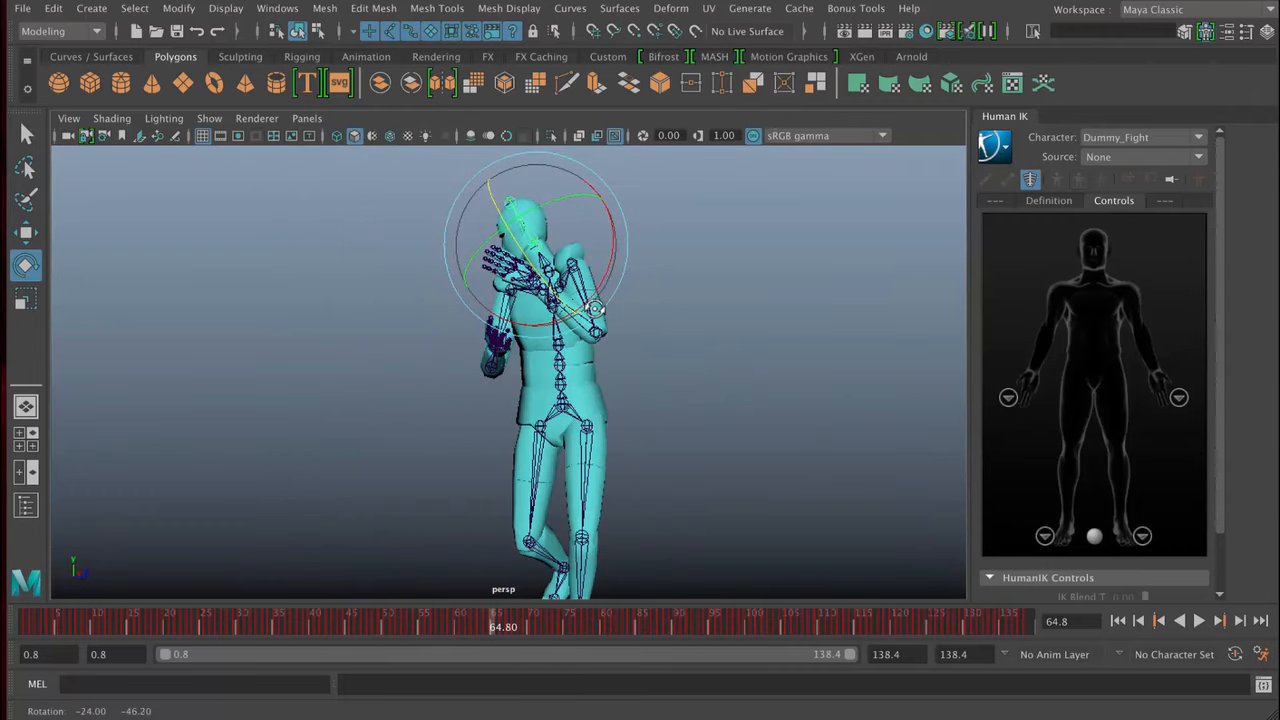
- Switch the viewport to the orthographic side camera and bring the whole character into view
click(306, 118)
mouse_move(476, 130)
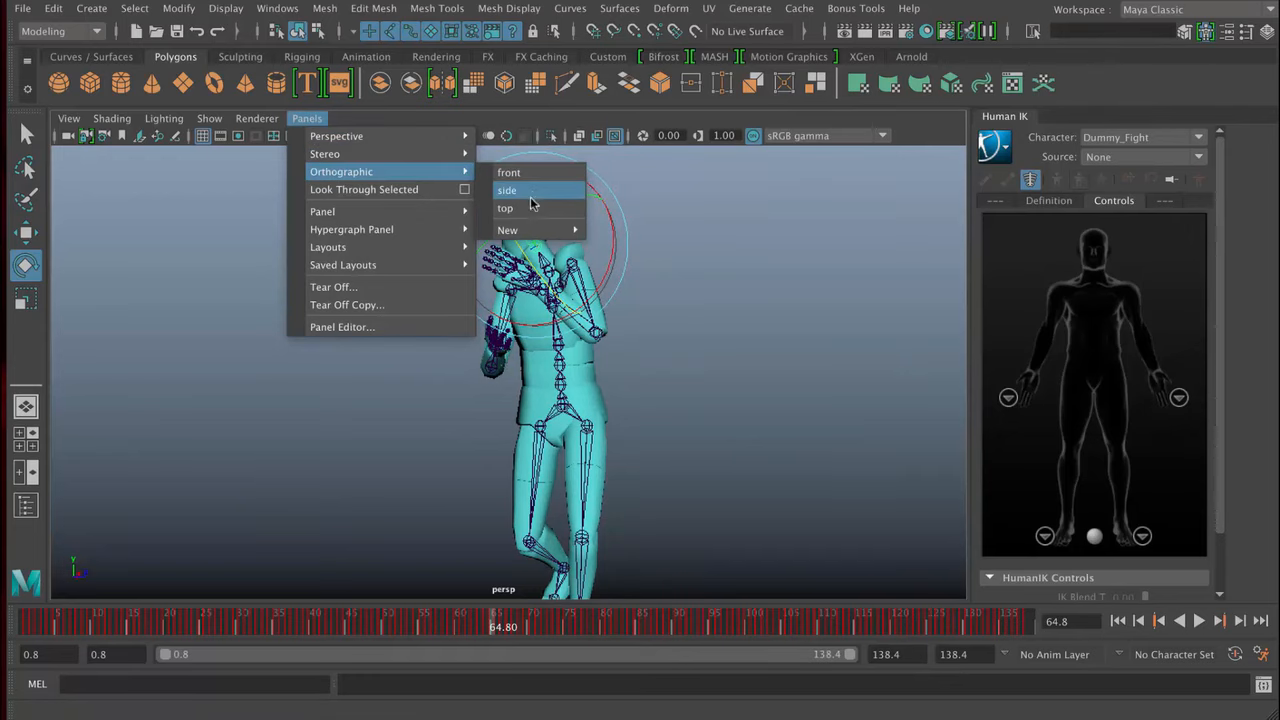
click(533, 191)
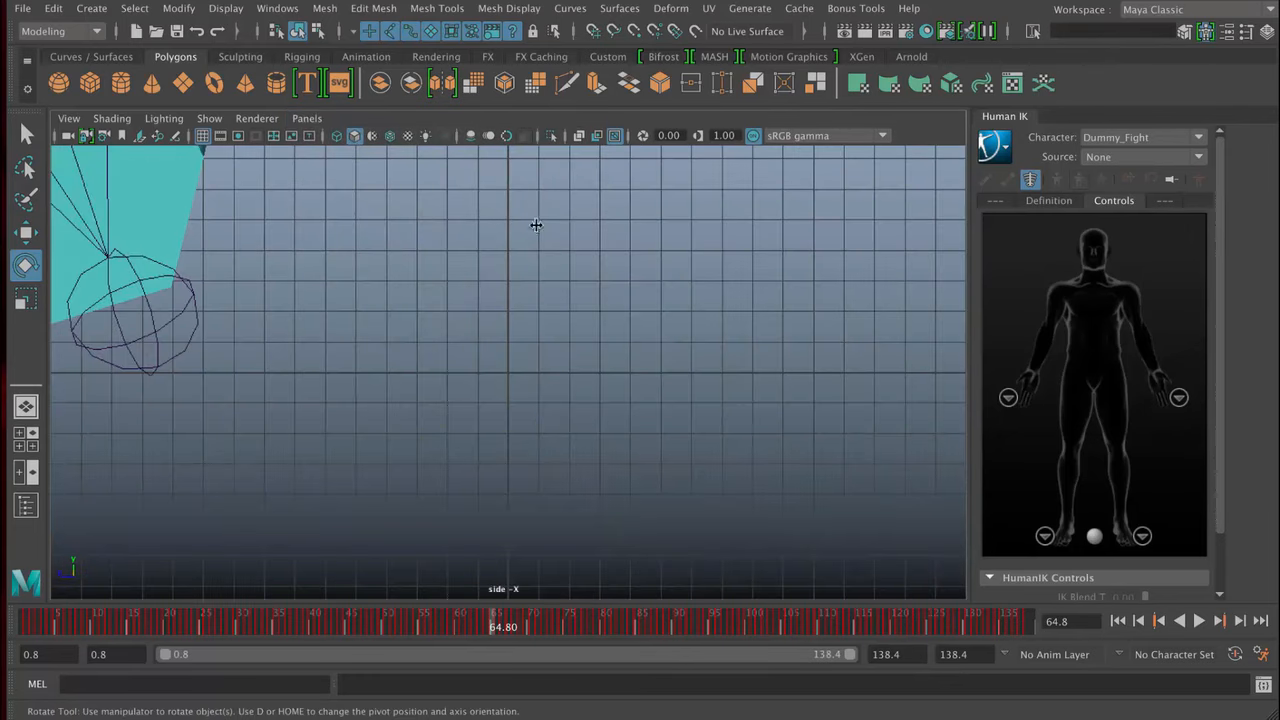
alt+right_drag(536, 225, 177, 214)
alt+middle_drag(418, 165, 562, 349)
alt+right_drag(562, 349, 283, 320)
alt+middle_drag(571, 346, 518, 356)
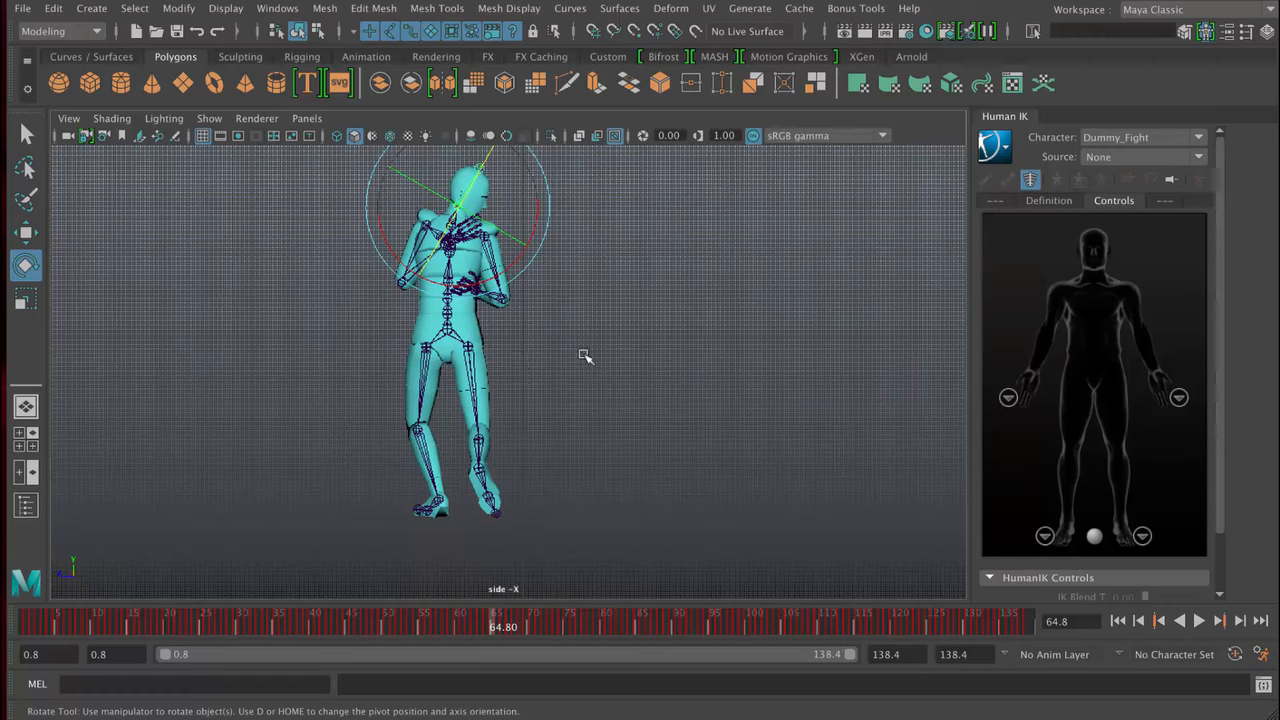
- Frame the selected head joint in the side view, clear its selection and hide the grid
key(f)
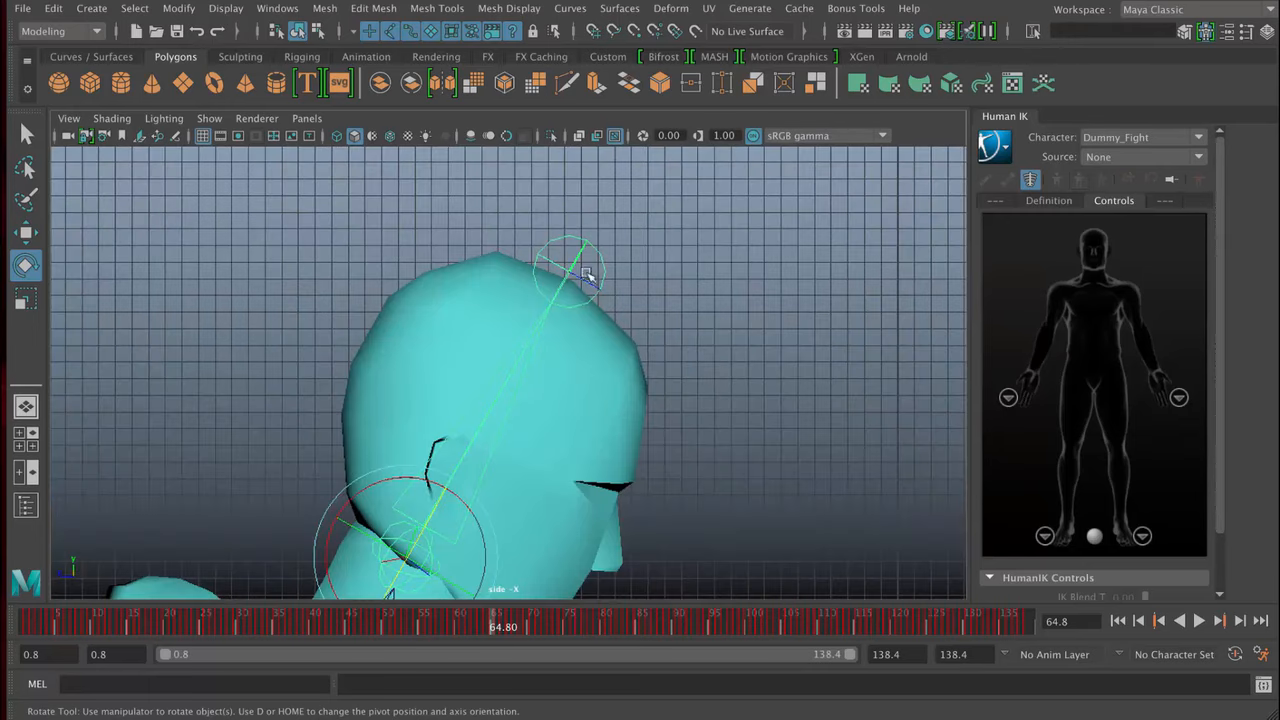
scroll(375, 421, down, 1)
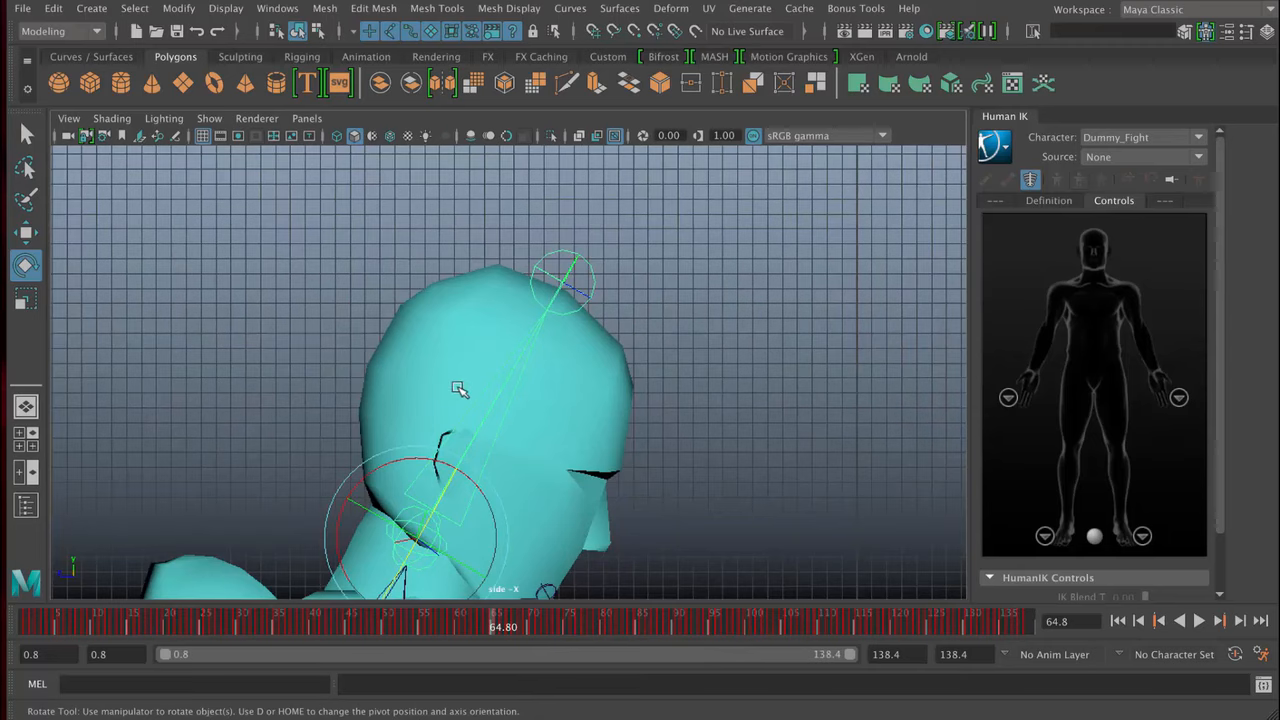
click(718, 311)
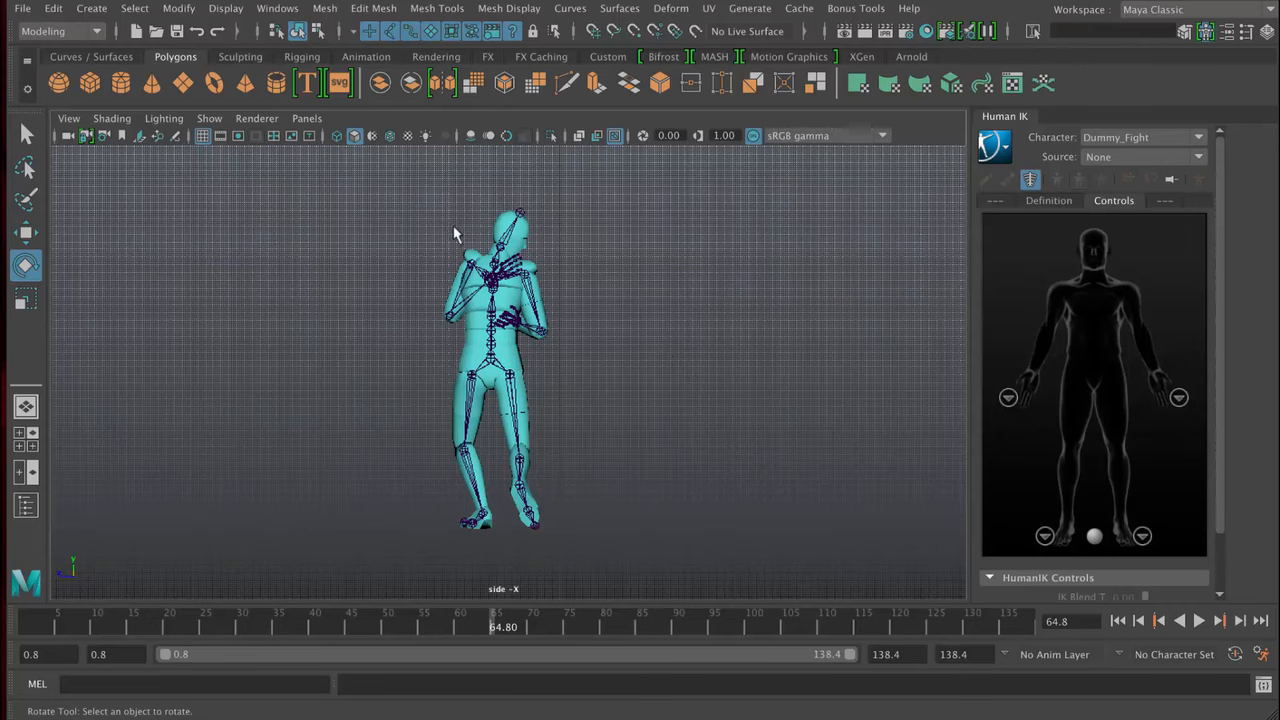
click(202, 137)
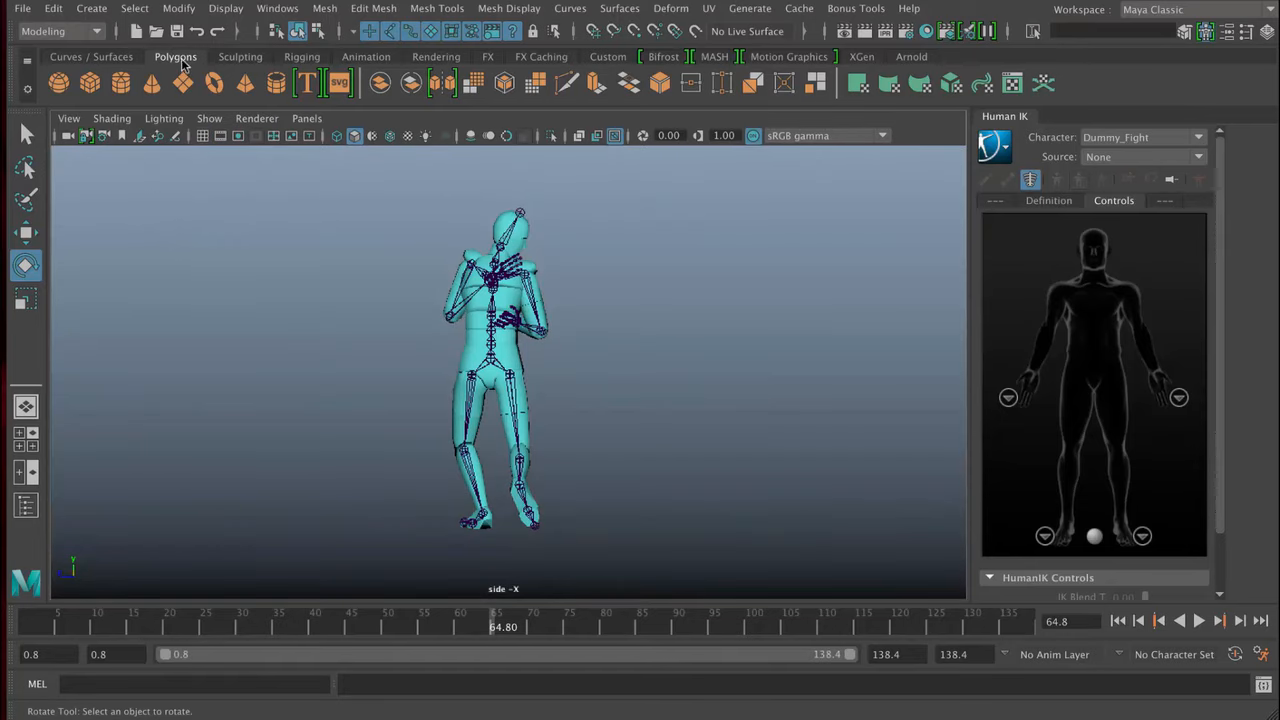
- Review the Sculpting, Rigging, Animation, Rendering and Curves / Surfaces shelves, ending on the Polygons shelf
click(225, 57)
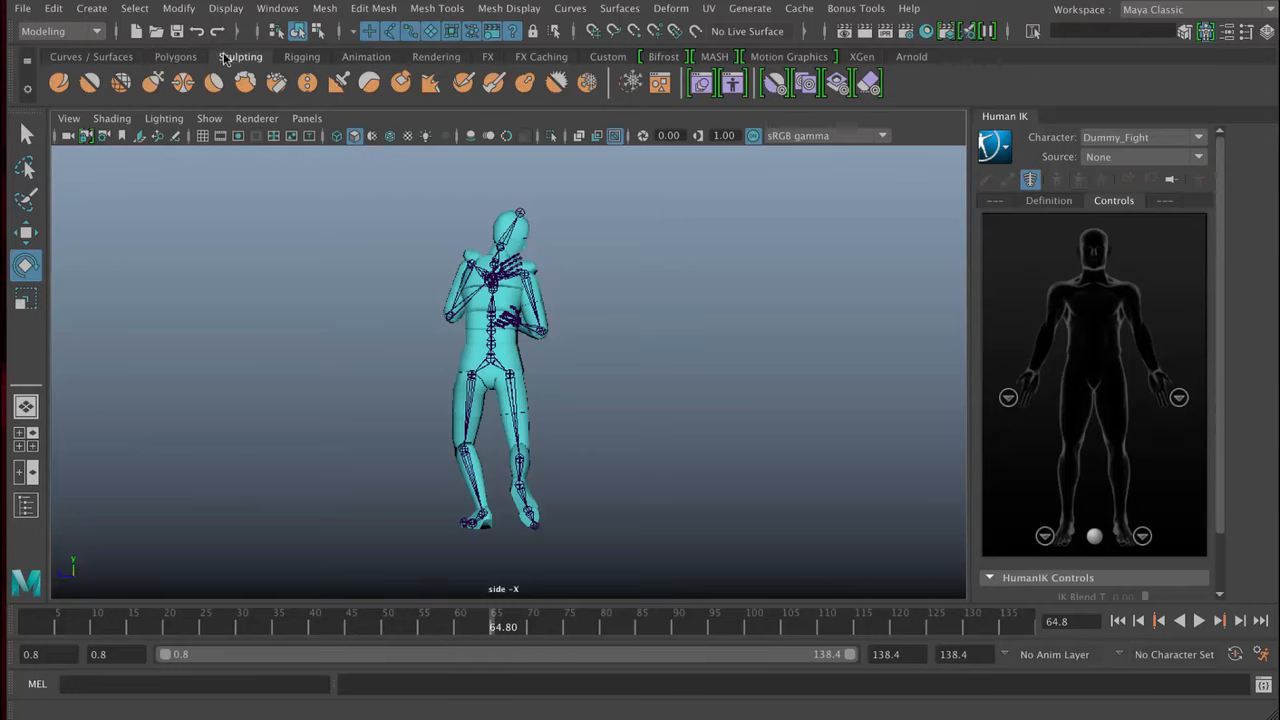
click(312, 57)
click(366, 57)
click(432, 57)
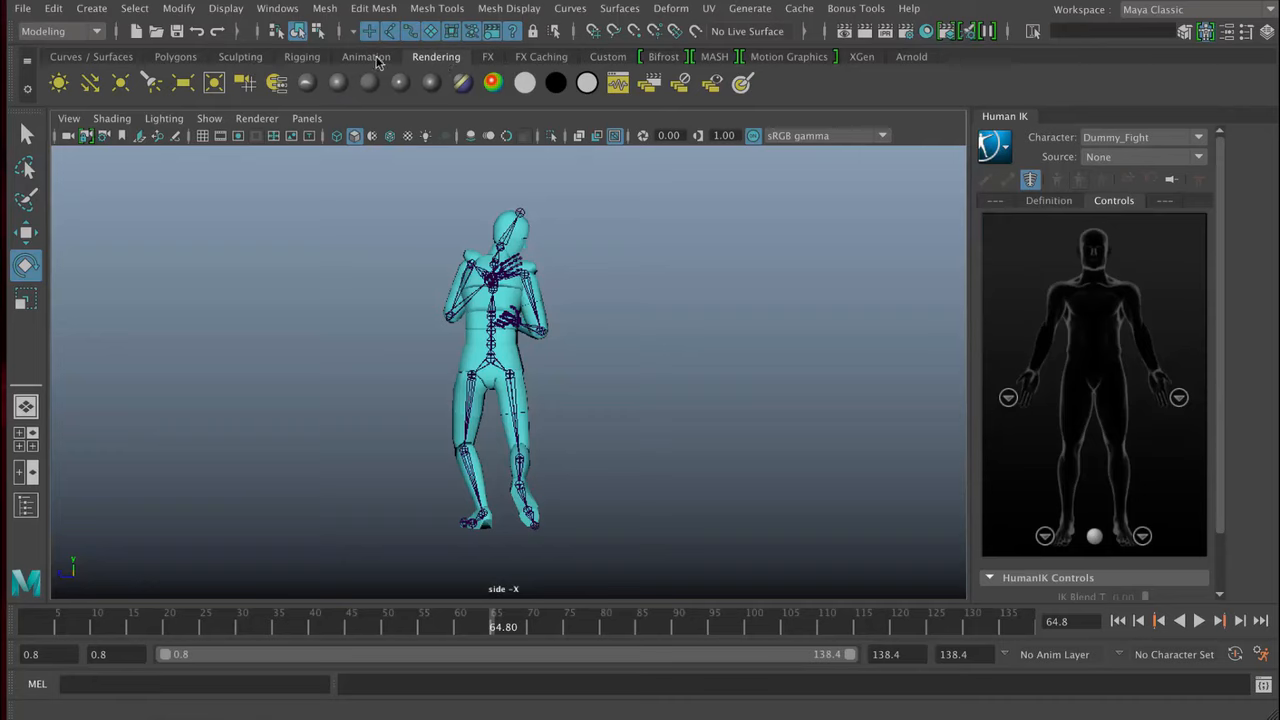
click(164, 59)
click(114, 59)
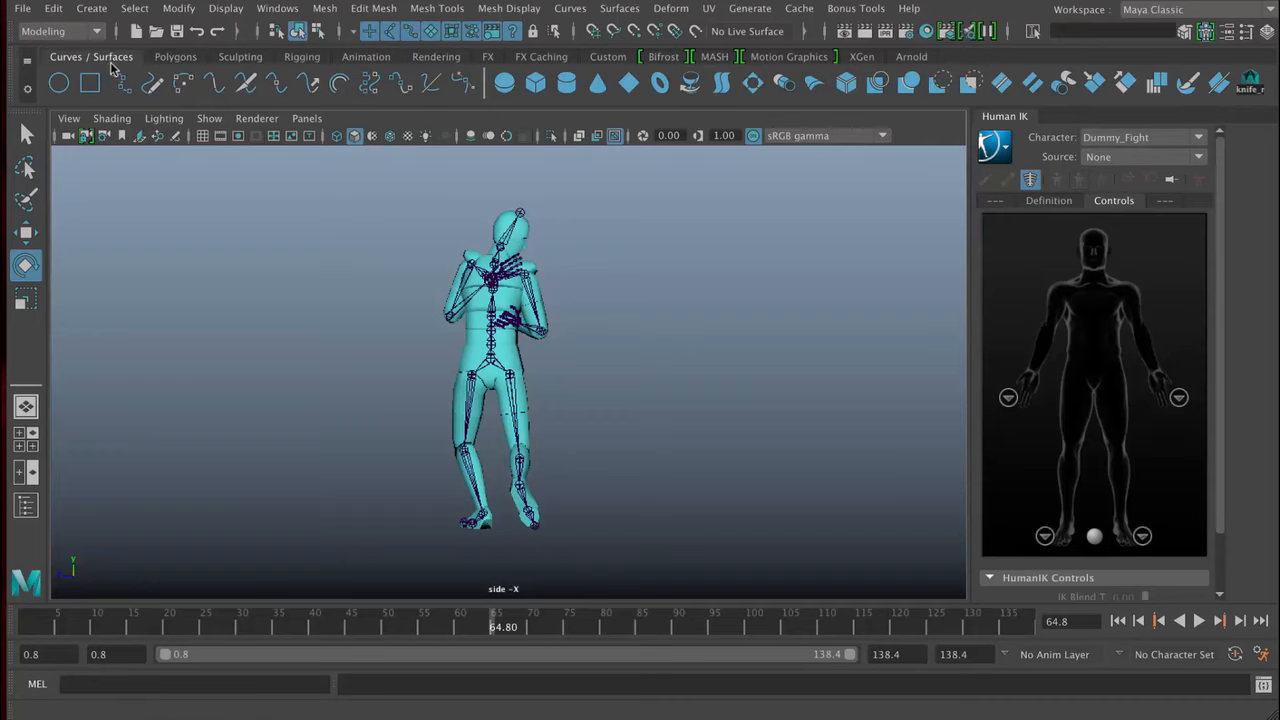
click(164, 60)
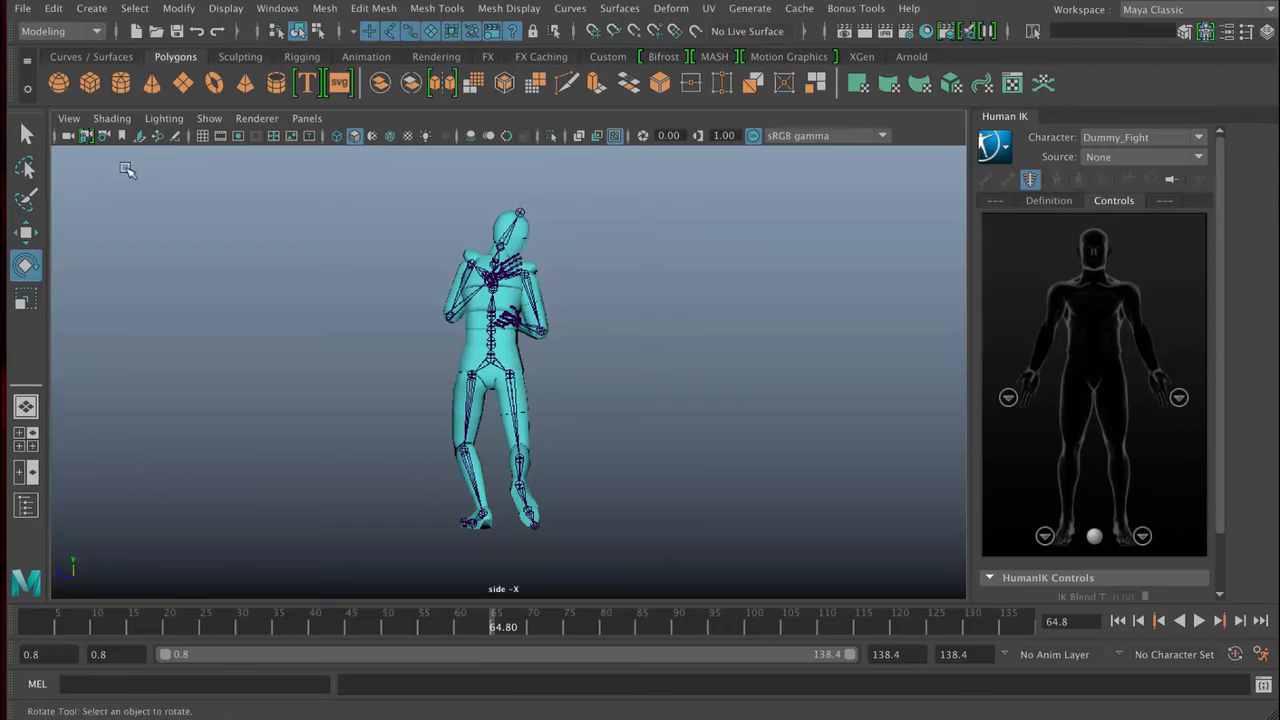
- Create a polygon sphere at the origin and inspect it in the side view and the four-view layout
click(60, 86)
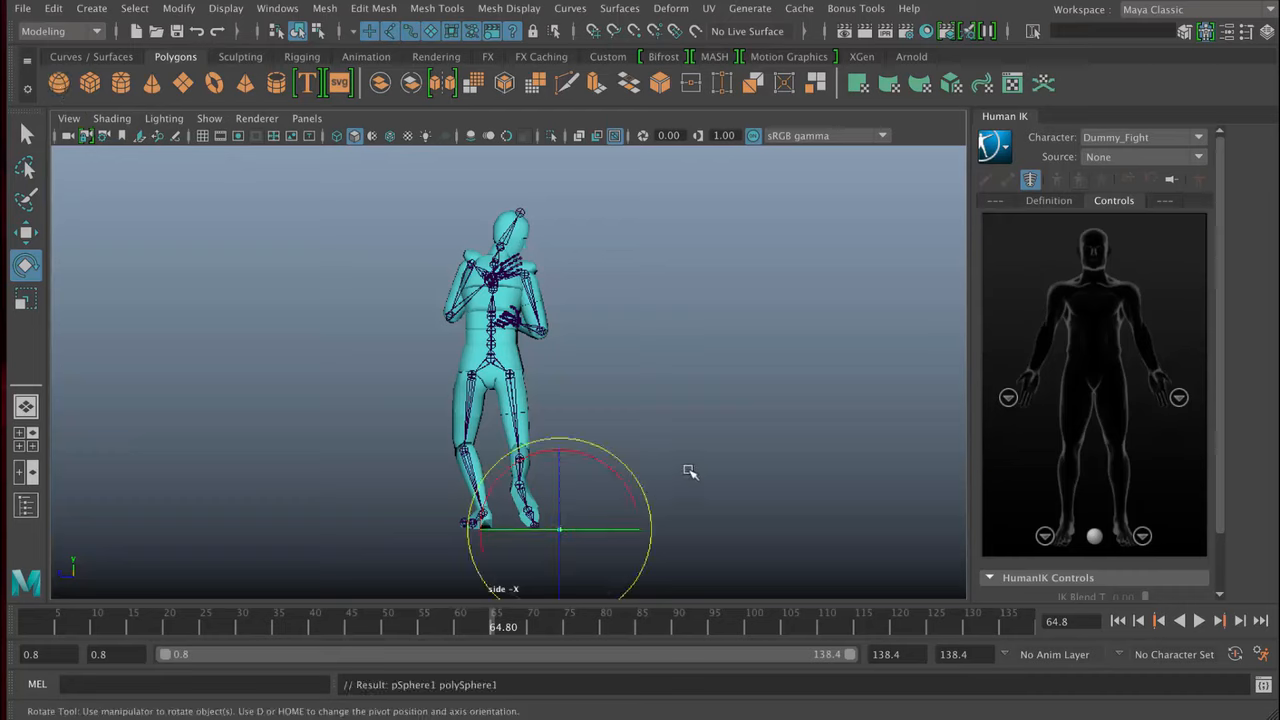
key(f)
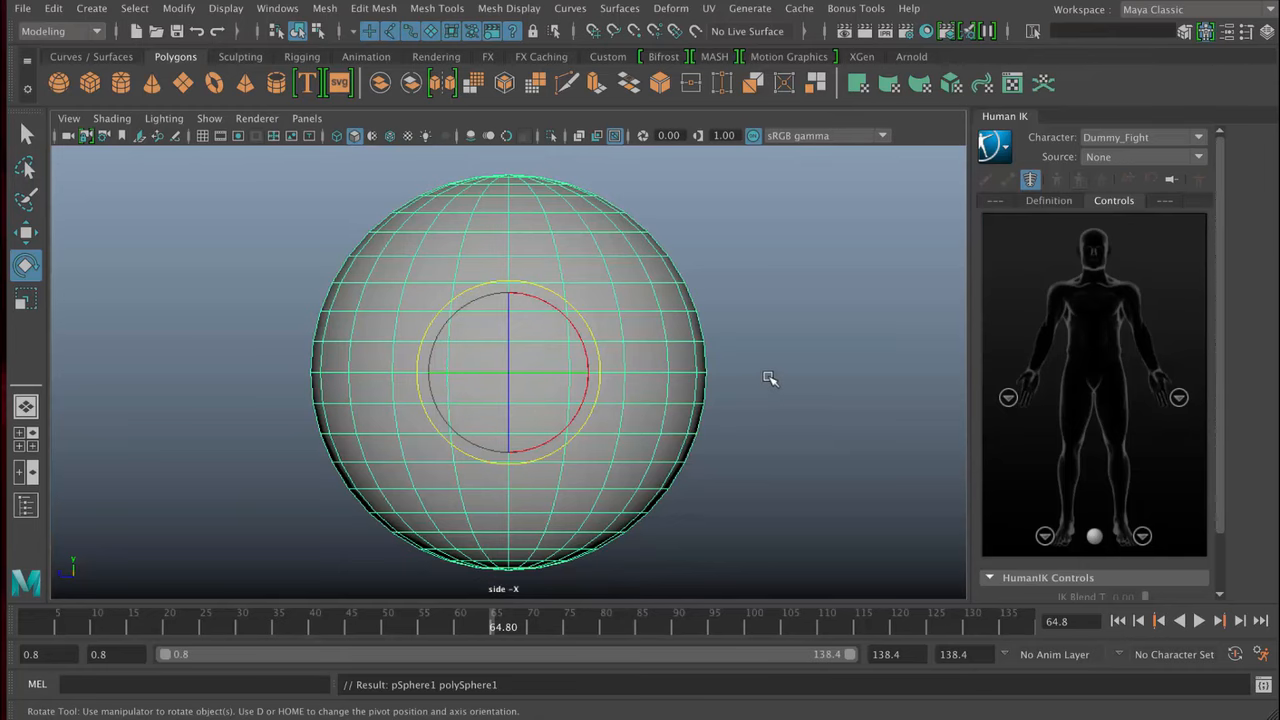
key(space)
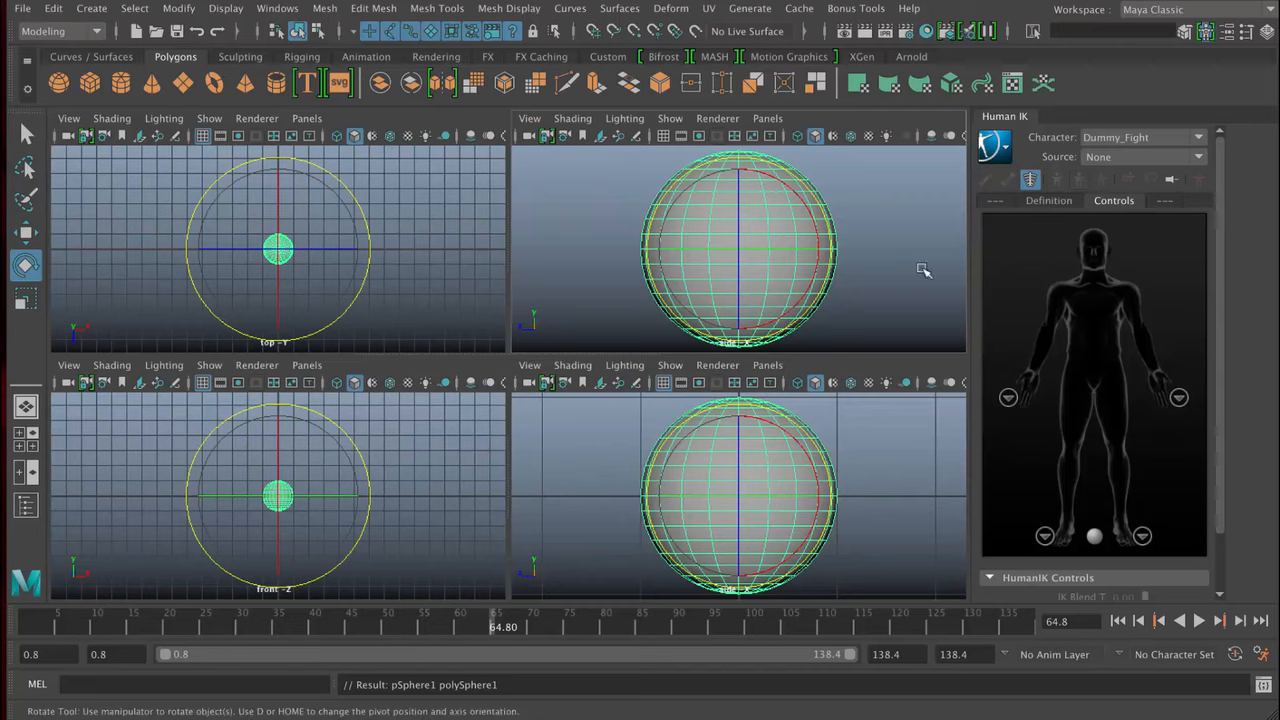
key(space)
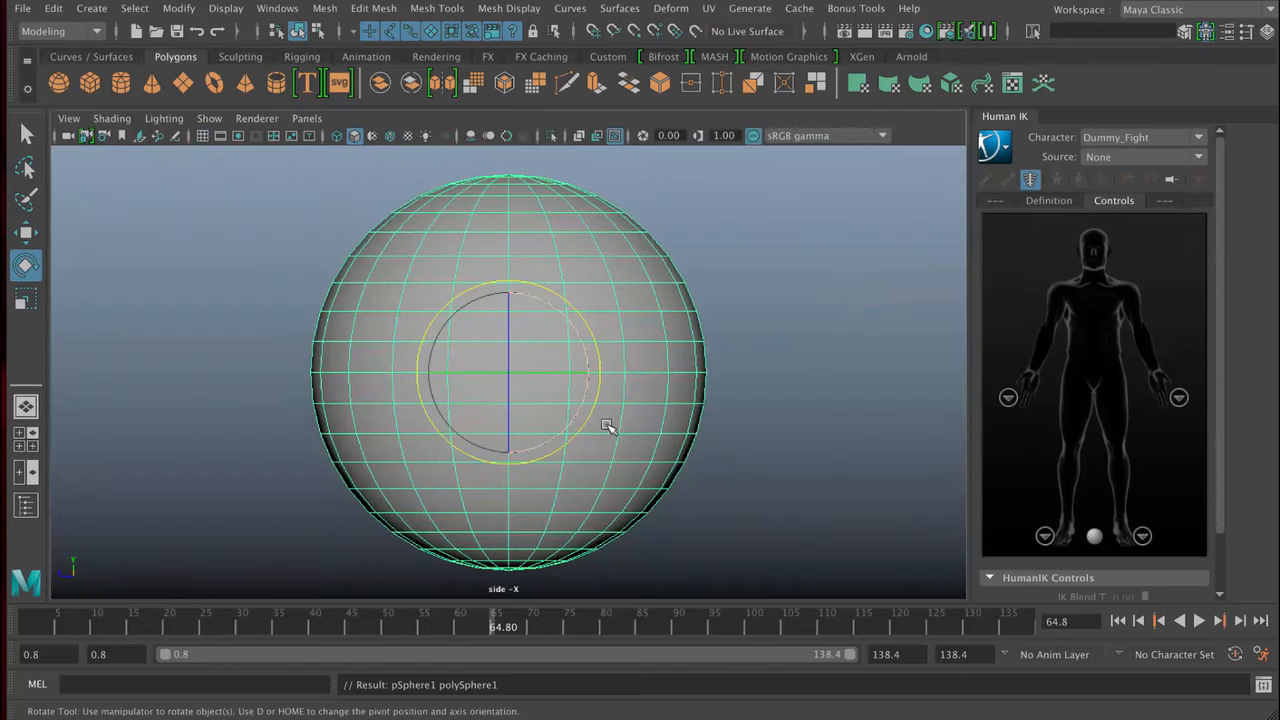
- Switch the viewport back to the persp camera and show the Outliner
click(307, 118)
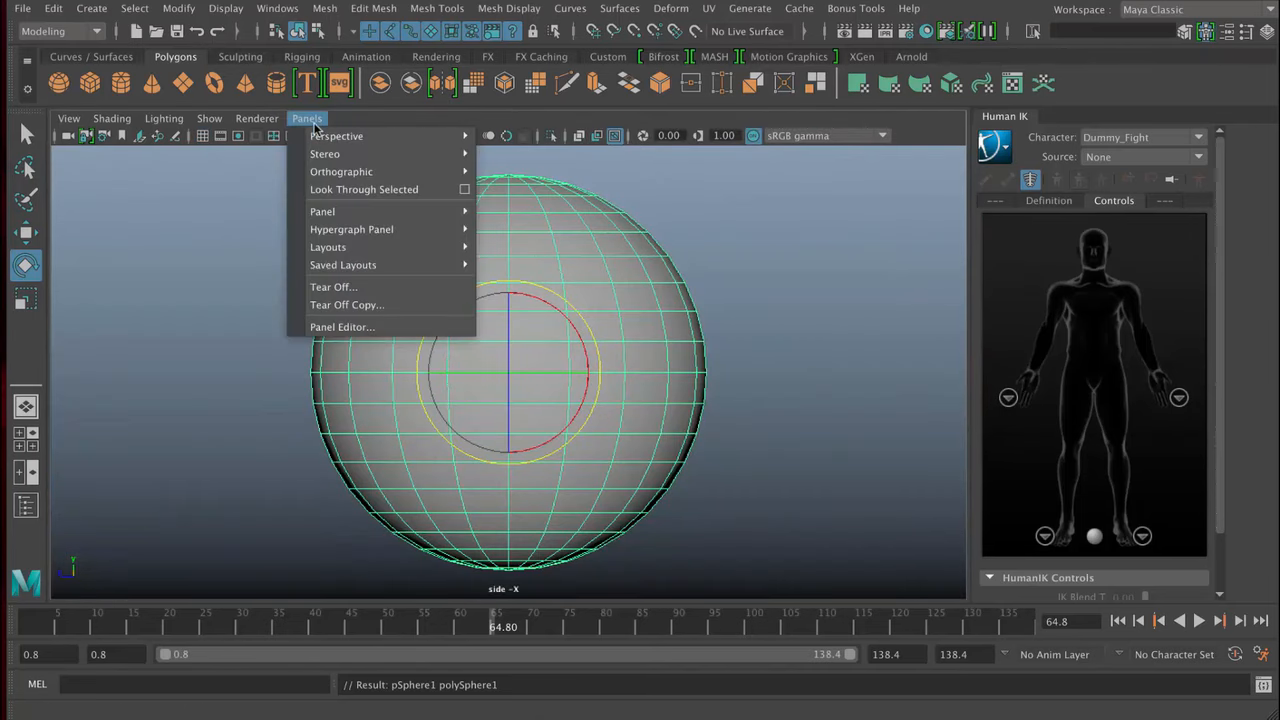
mouse_move(400, 136)
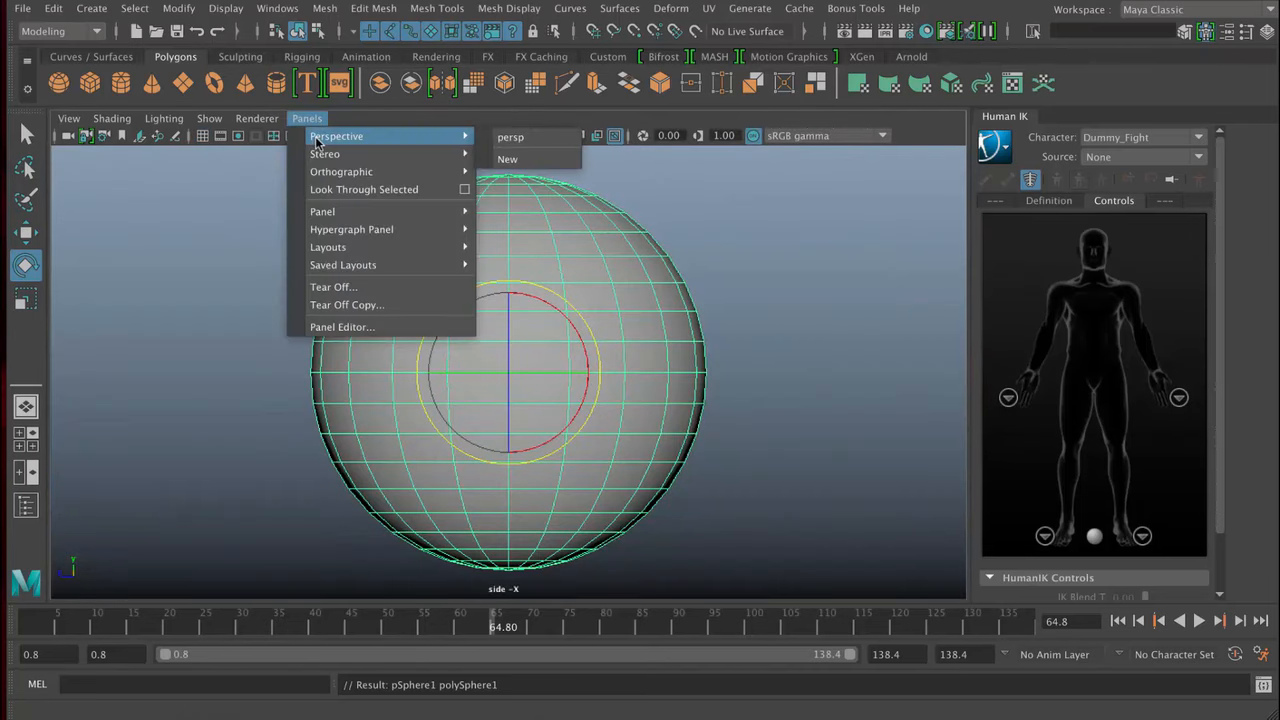
click(512, 138)
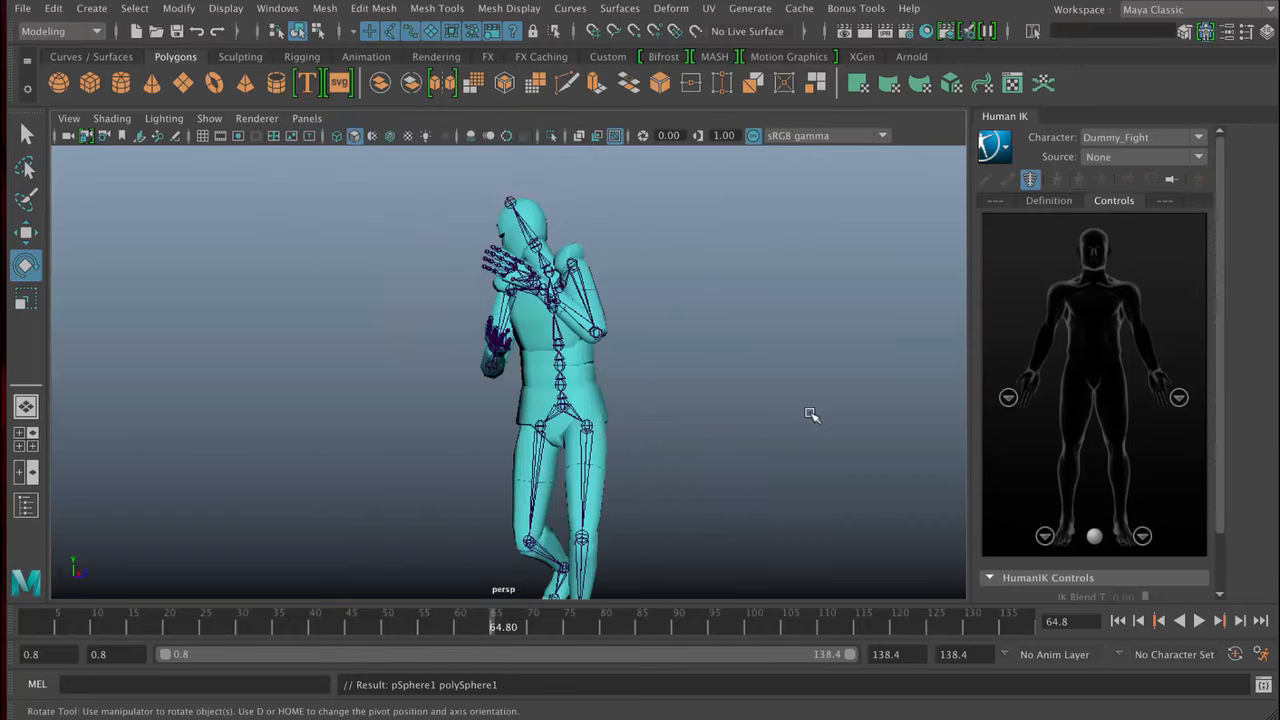
click(26, 506)
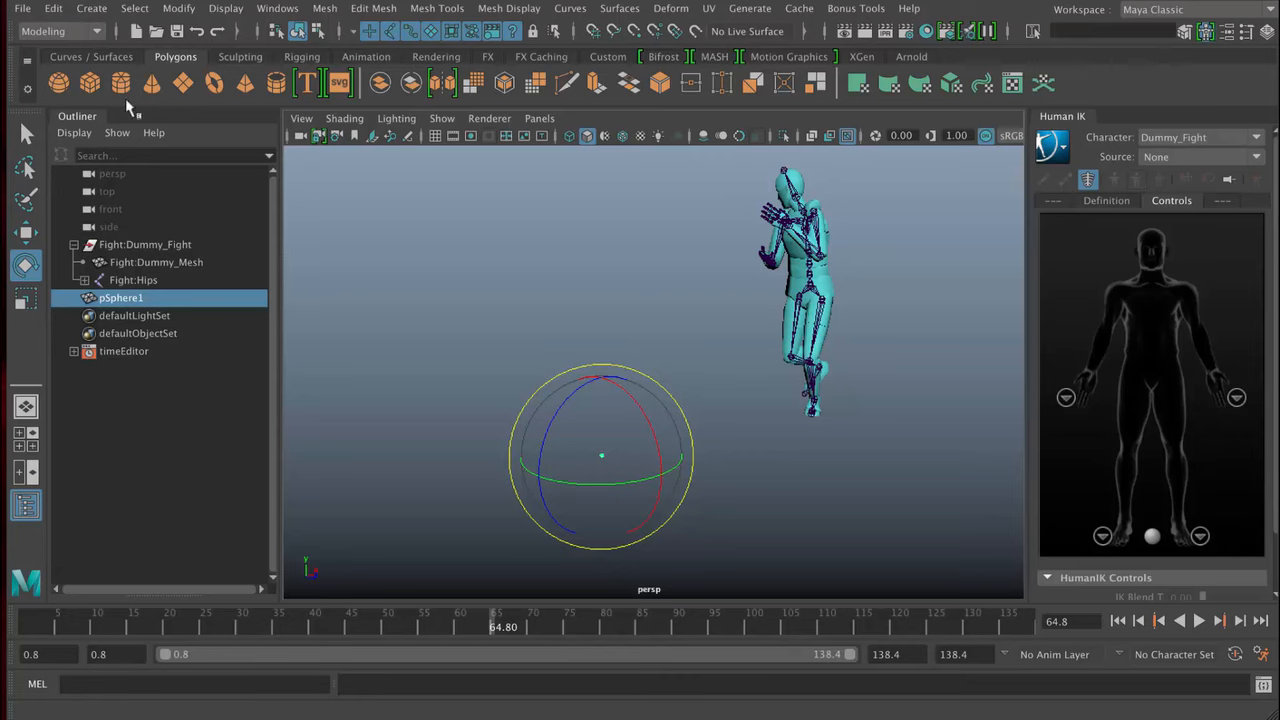
- Review the object types available for creation, including NURBS, polygon and volume primitives, lights and curve tools
click(97, 10)
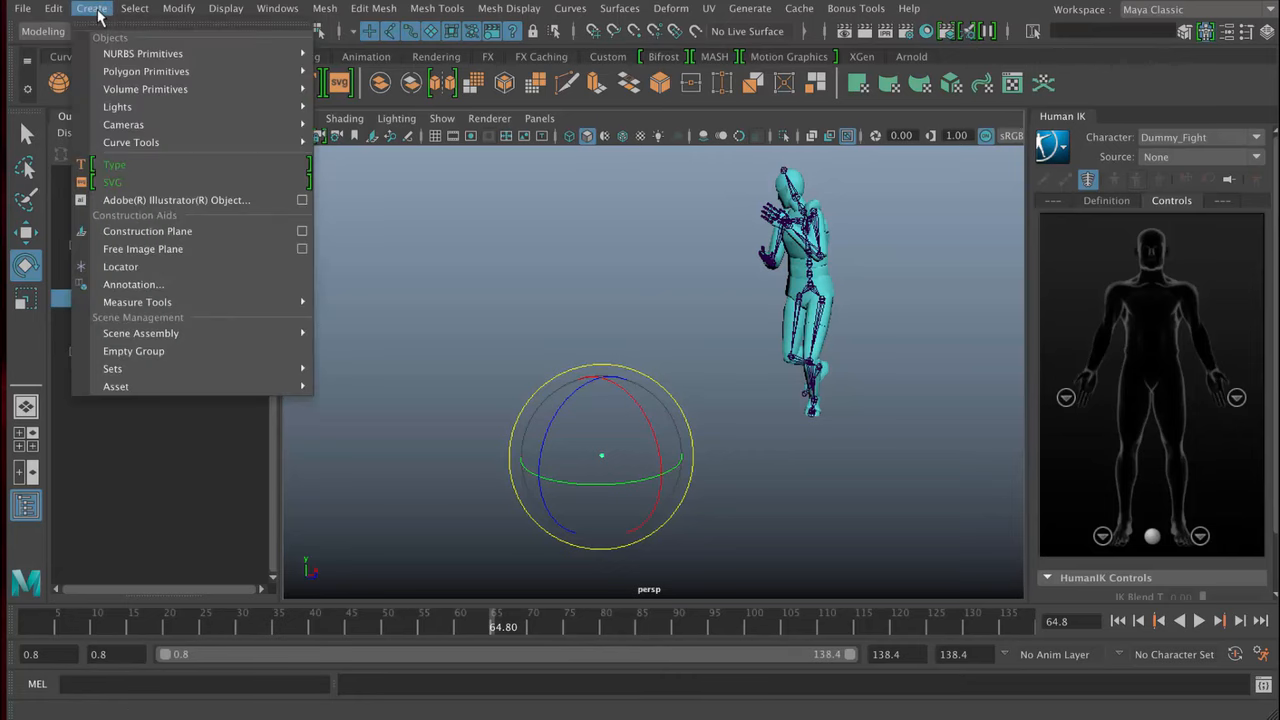
mouse_move(125, 58)
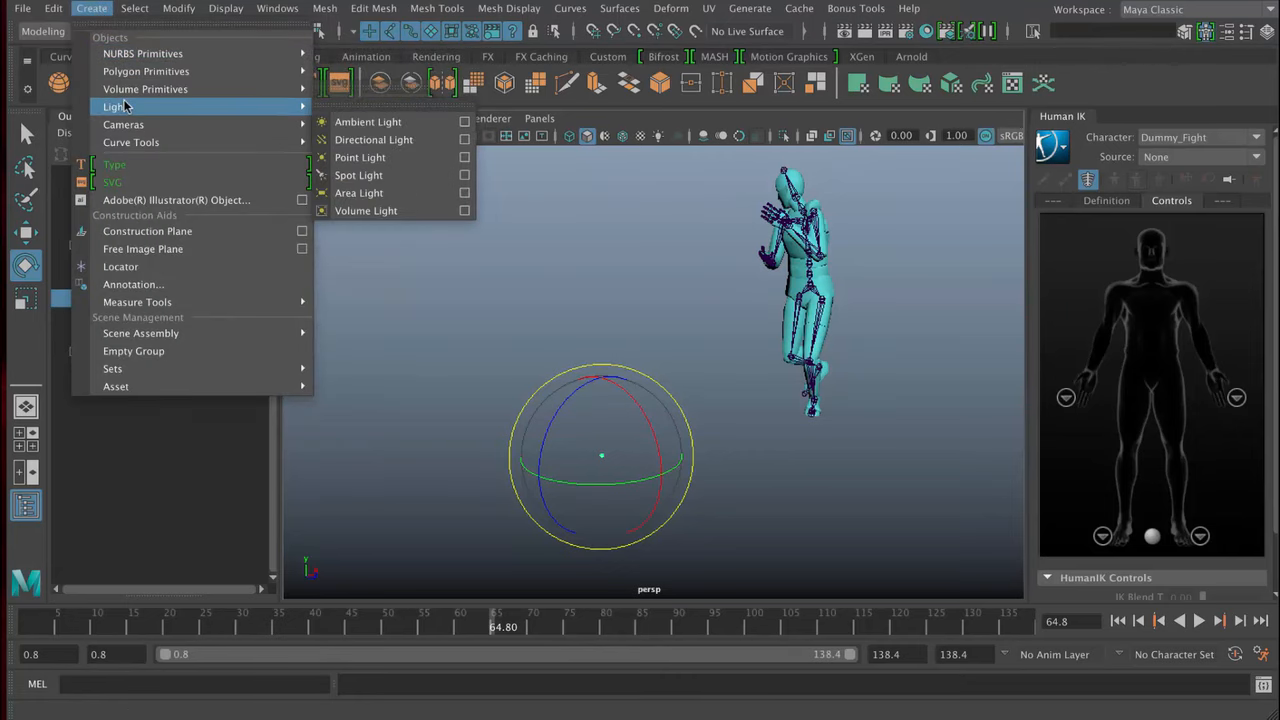
mouse_move(125, 141)
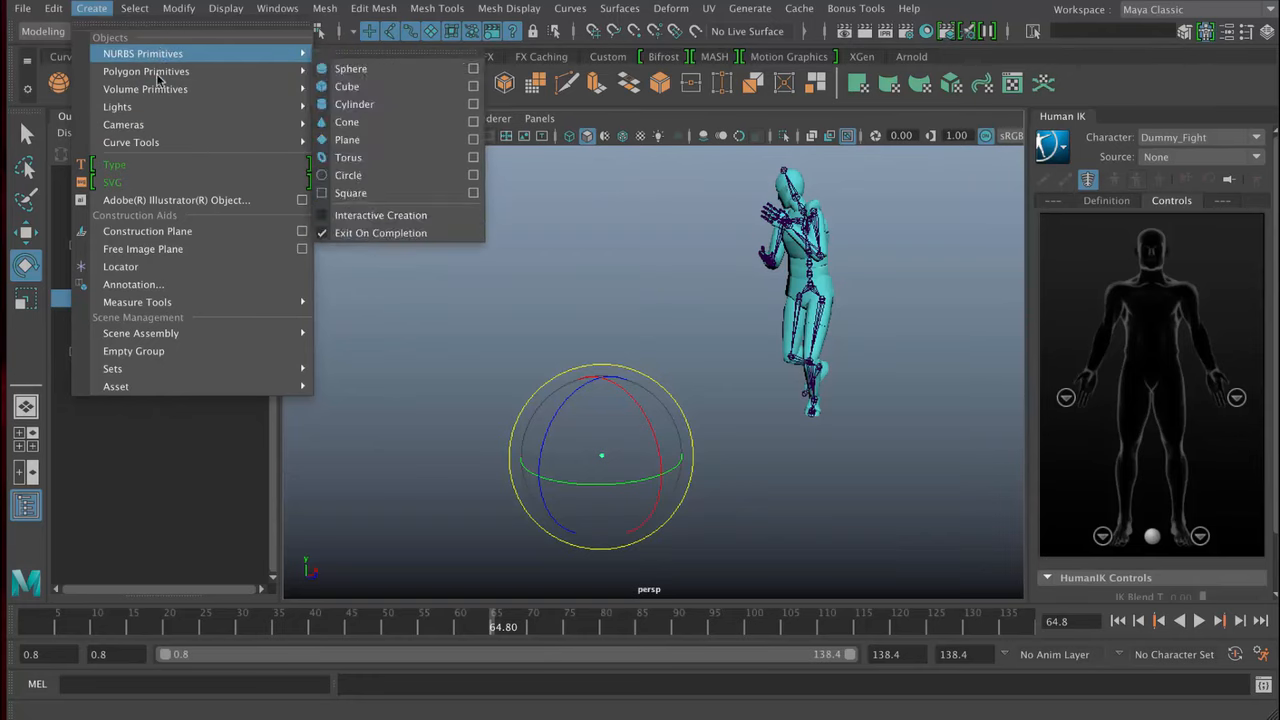
mouse_move(152, 89)
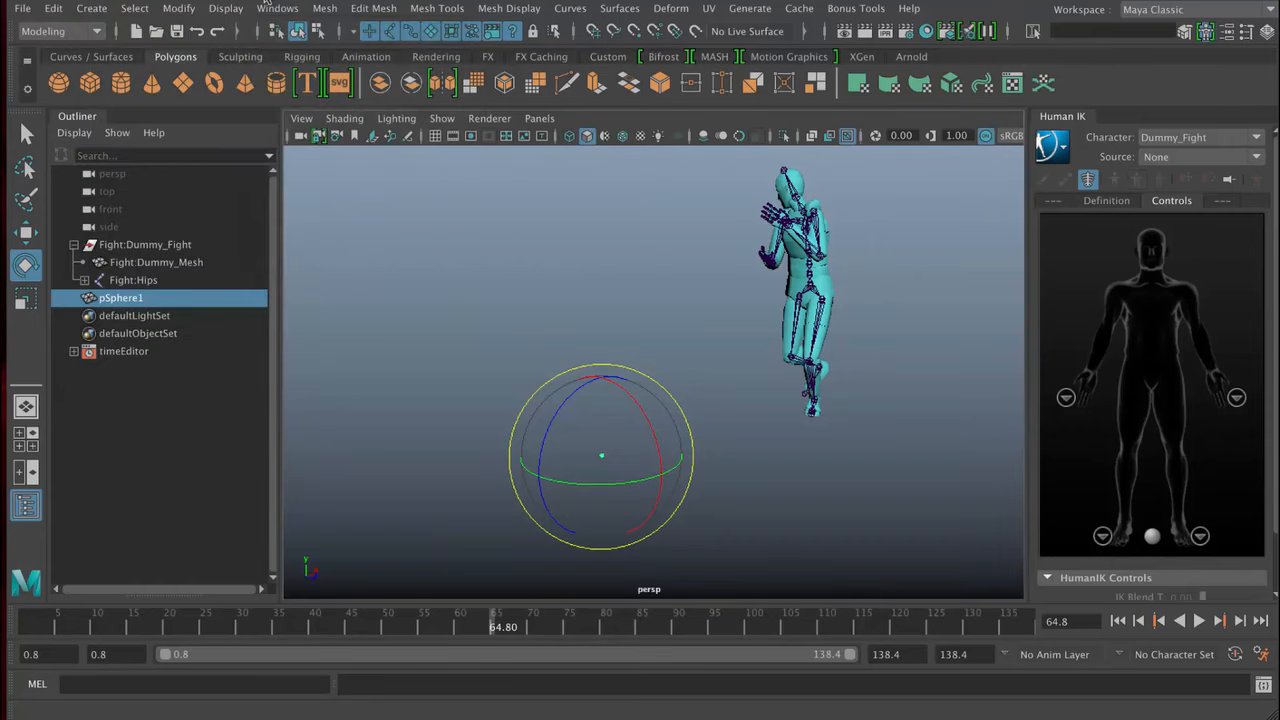
- Select pSphere1 together with Fight:Dummy_Fight through the Outliner, and clear the selection
click(506, 299)
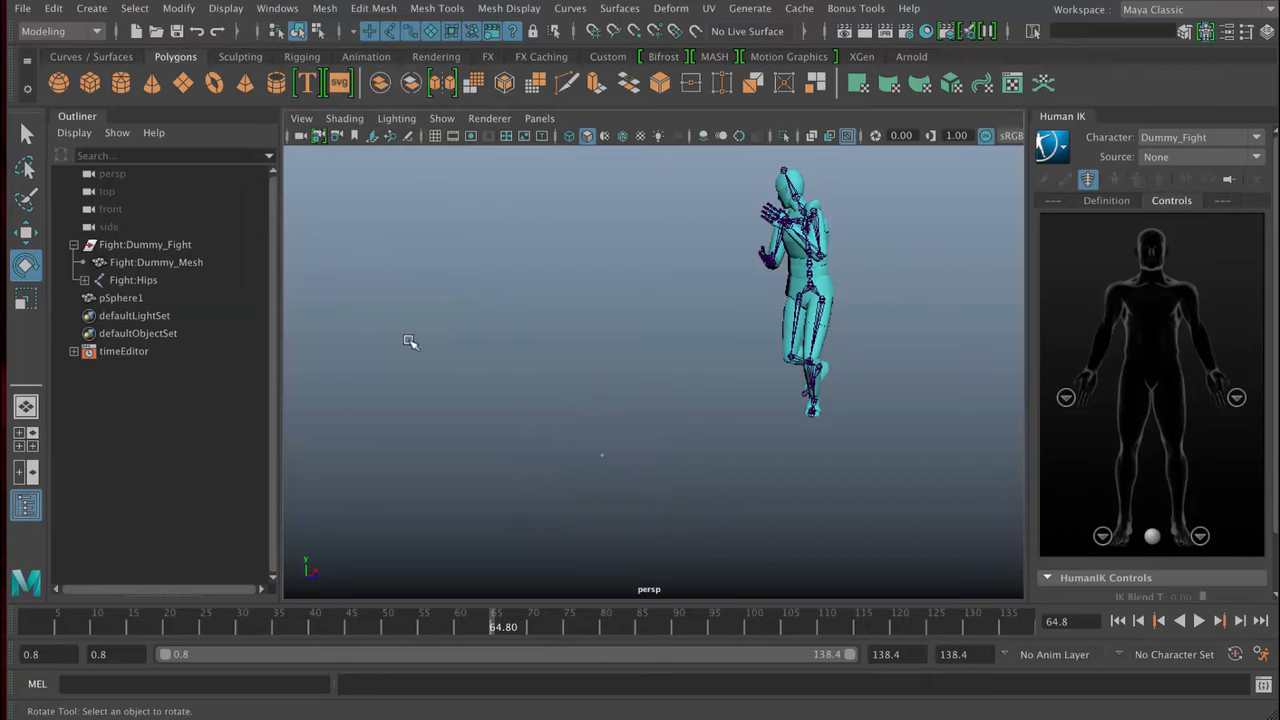
click(164, 297)
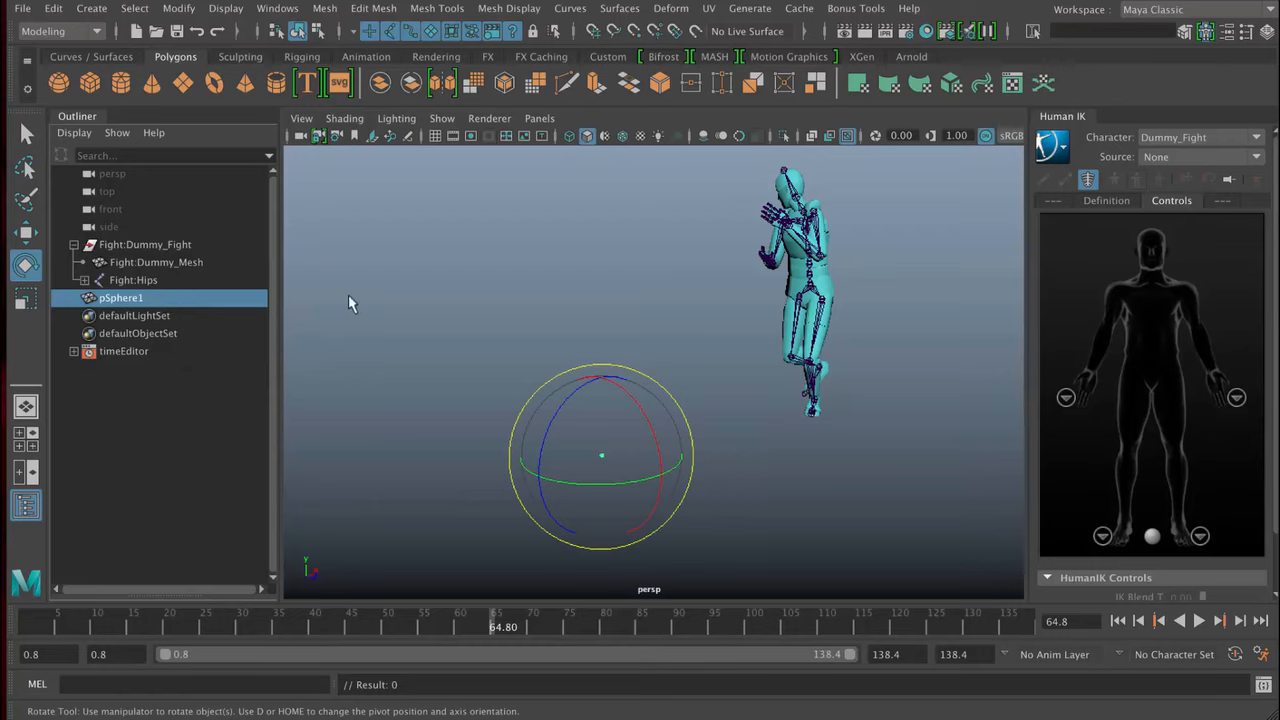
ctrl+click(182, 247)
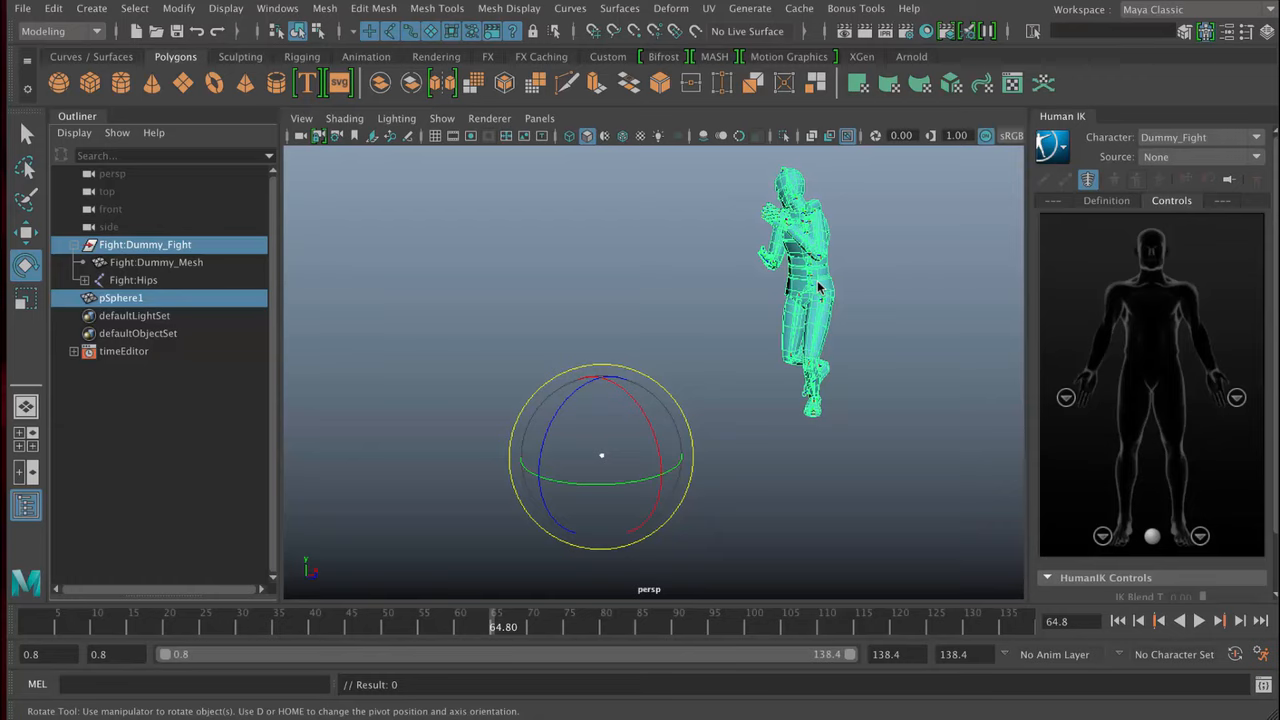
click(902, 286)
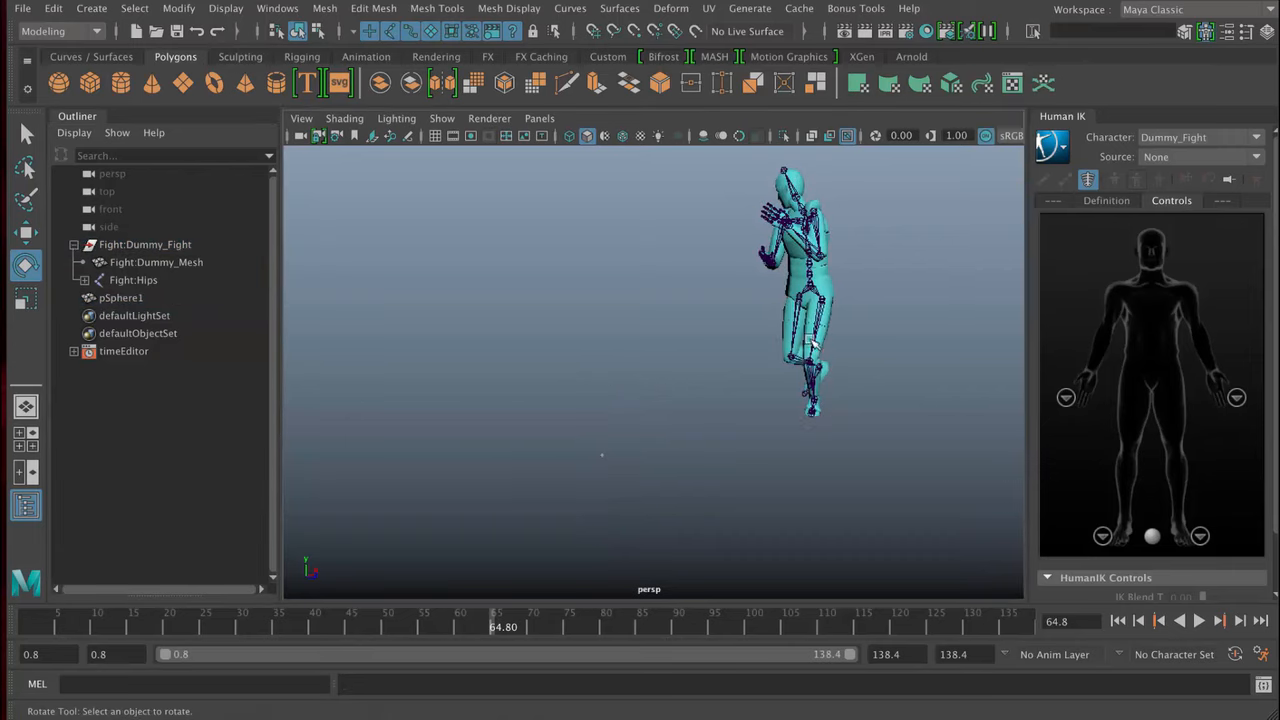
- Compare the character's wireframe display with its shaded display, ending in shaded display
alt+drag(838, 318, 835, 349)
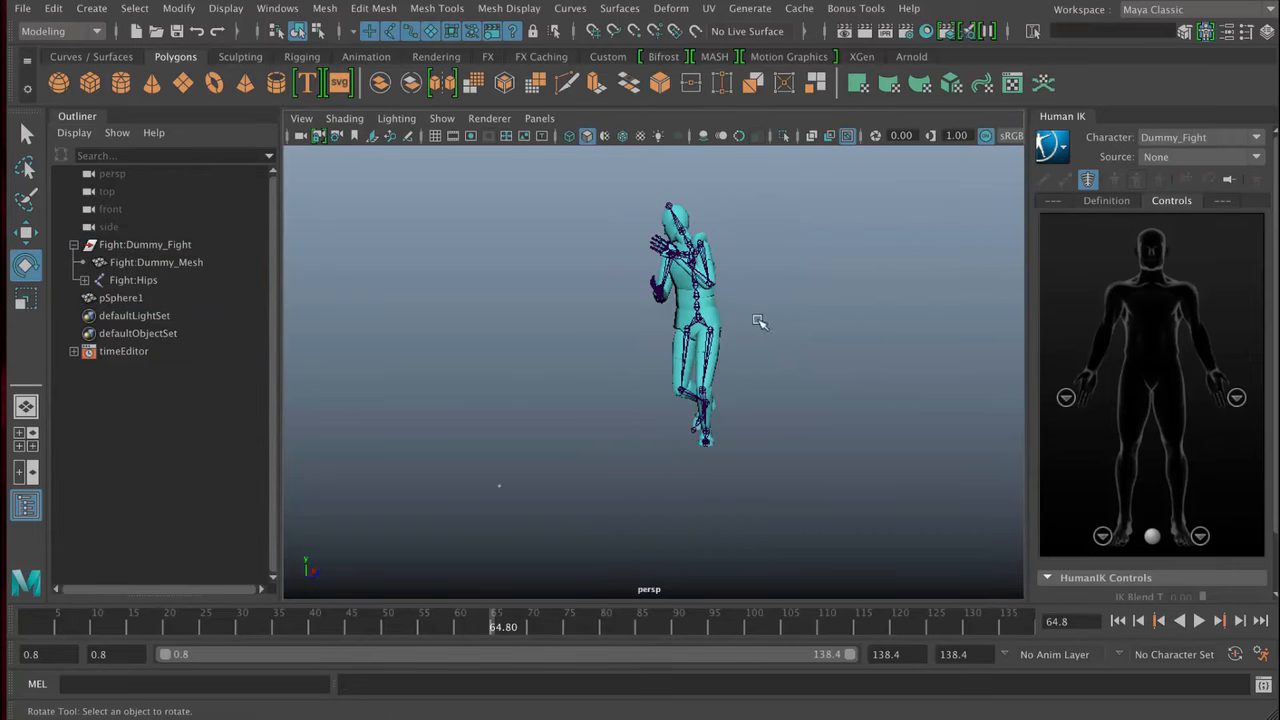
click(570, 136)
click(570, 136)
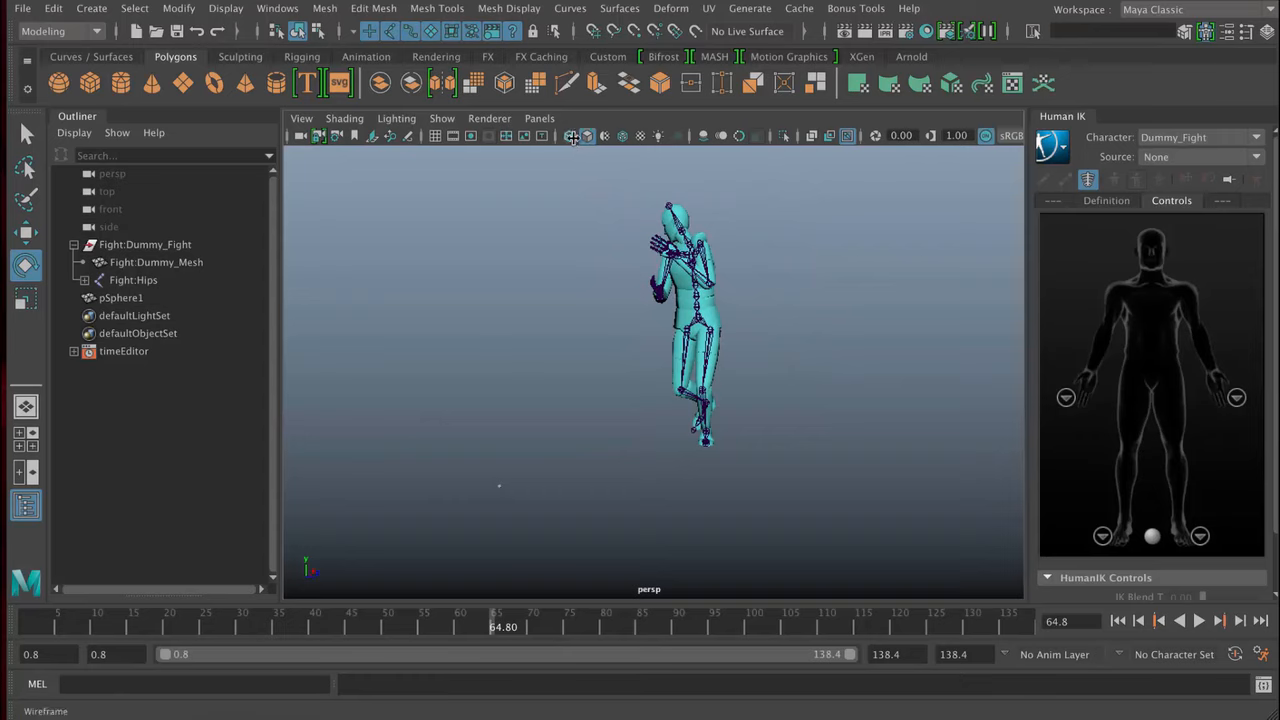
click(570, 136)
click(570, 136)
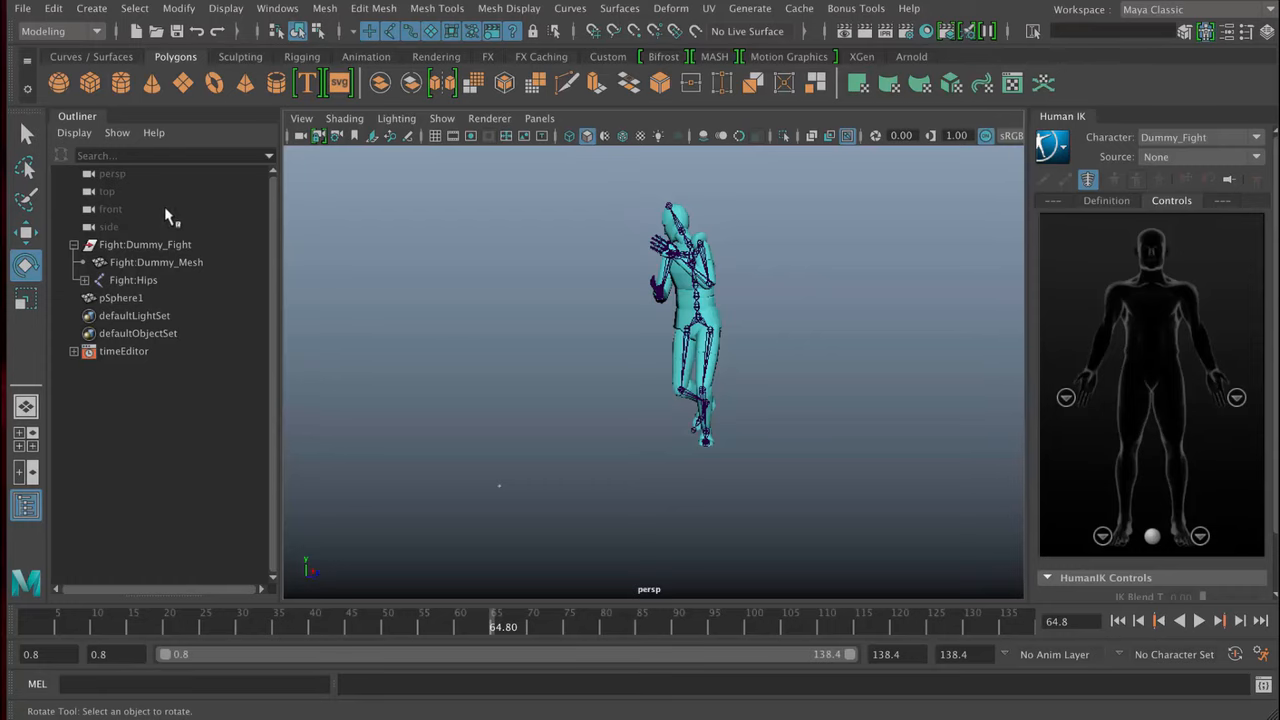
click(26, 506)
click(94, 10)
click(410, 274)
- Compare the Rigging and Animation menu sets and return to the Modeling menu set
click(85, 36)
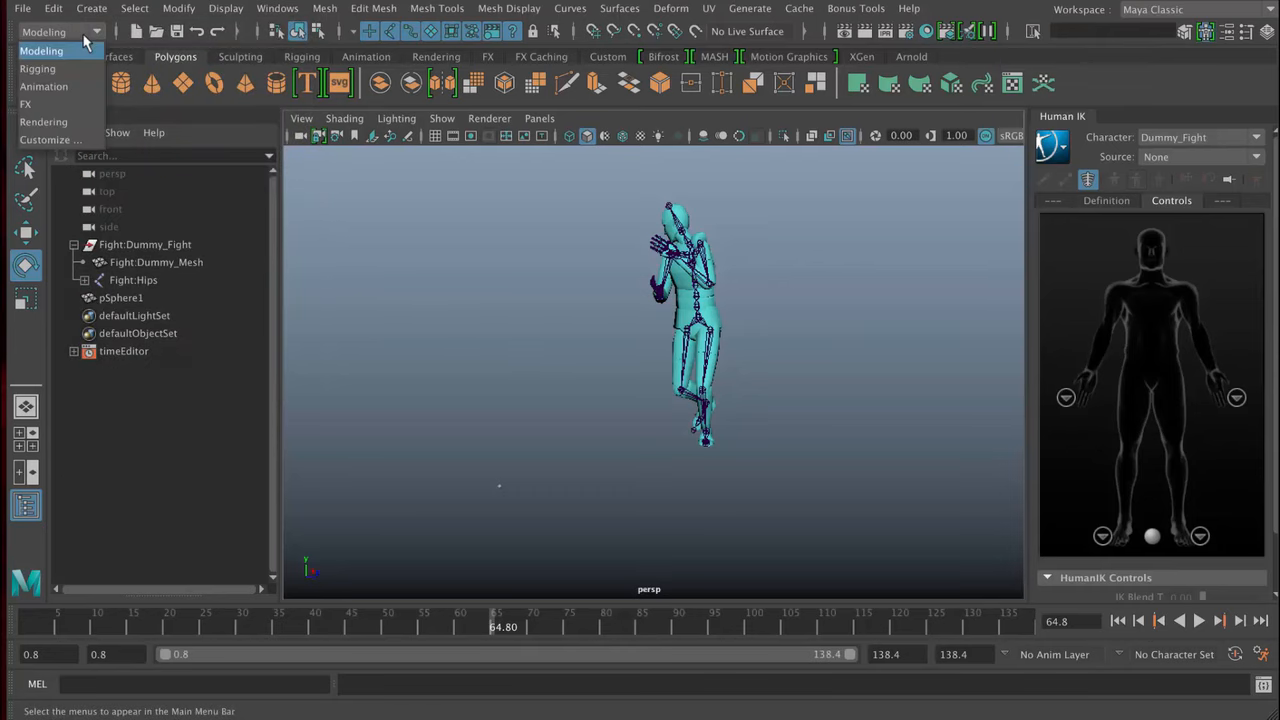
click(42, 68)
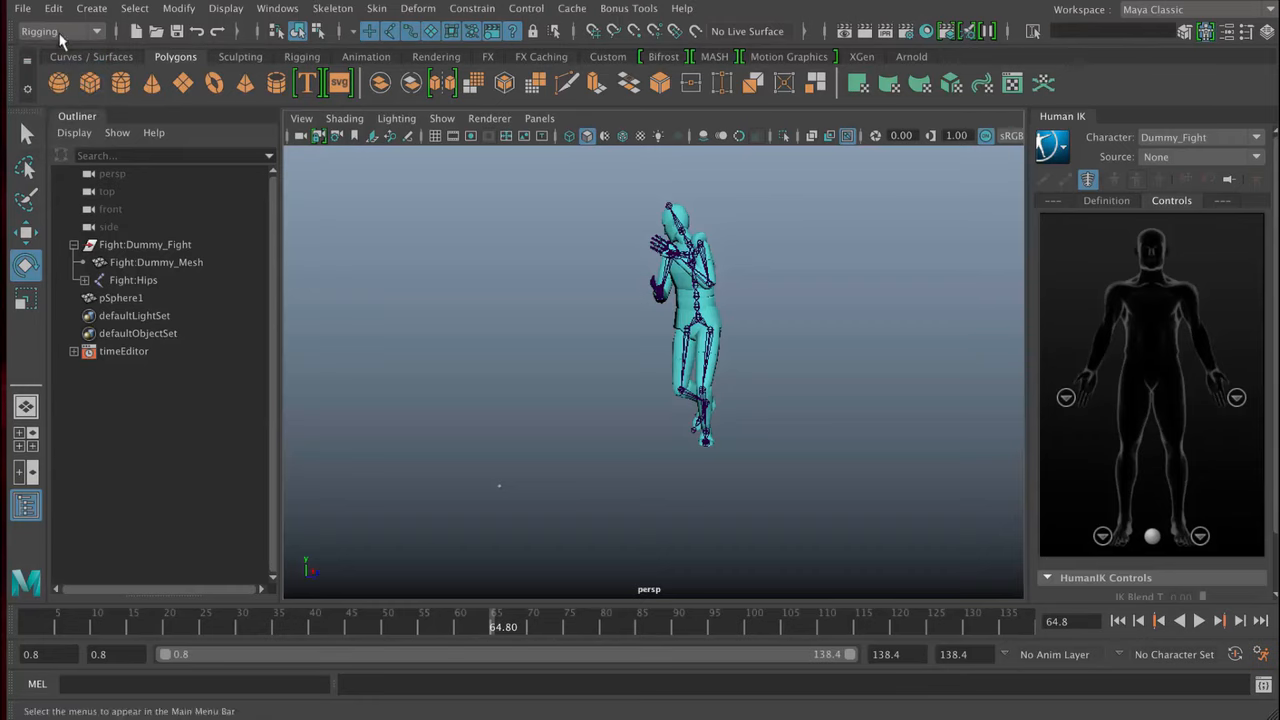
click(64, 37)
click(44, 86)
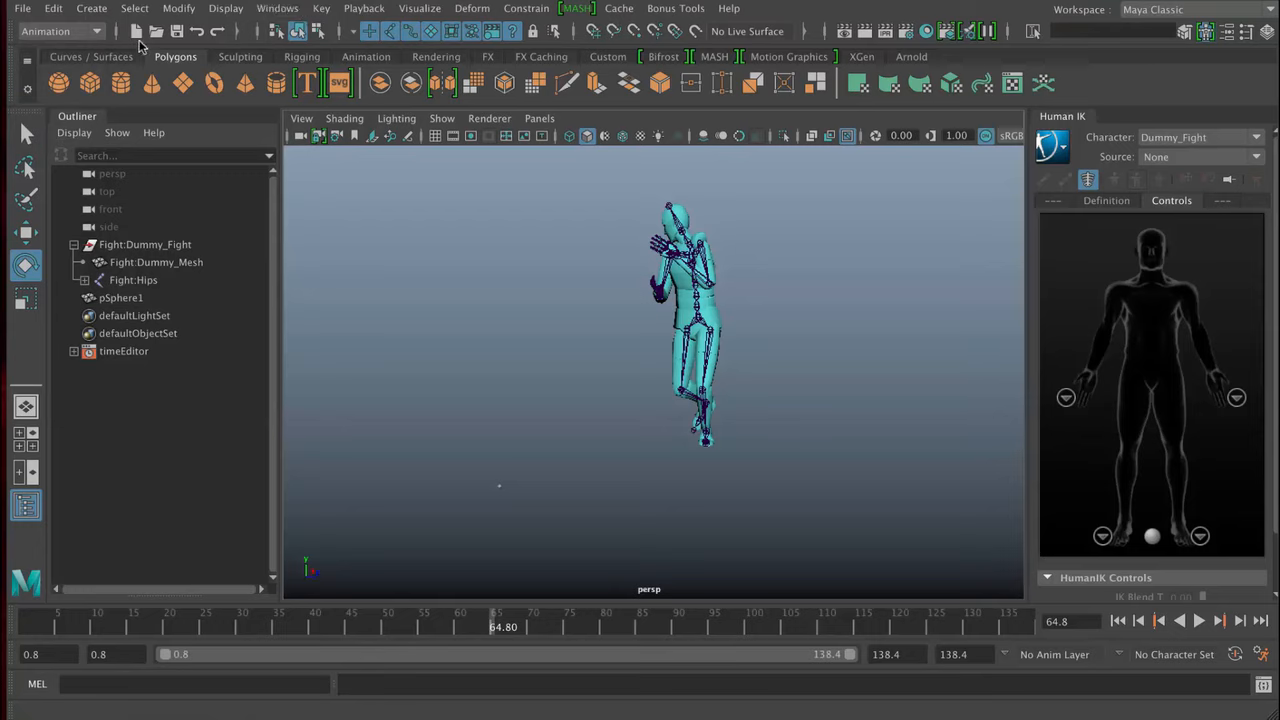
click(88, 31)
click(88, 51)
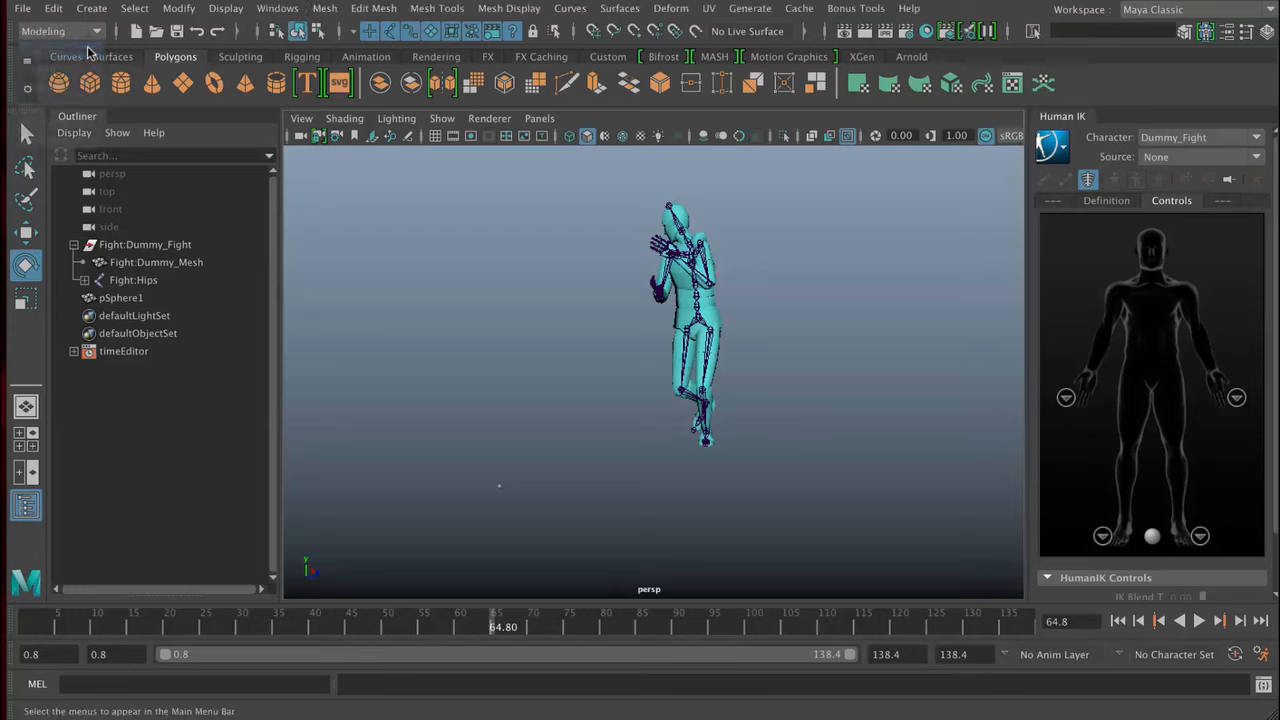
- Switch the menu set to Rigging and show the available menu sets again
click(86, 36)
click(77, 67)
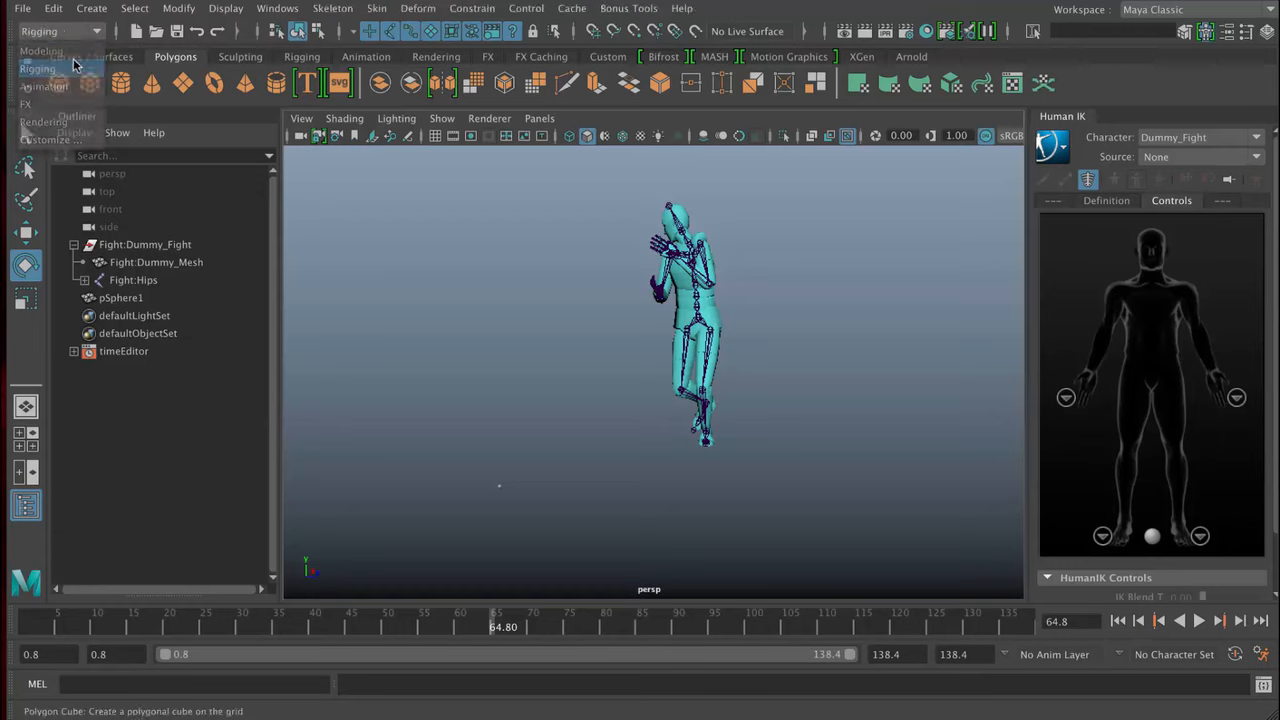
click(82, 32)
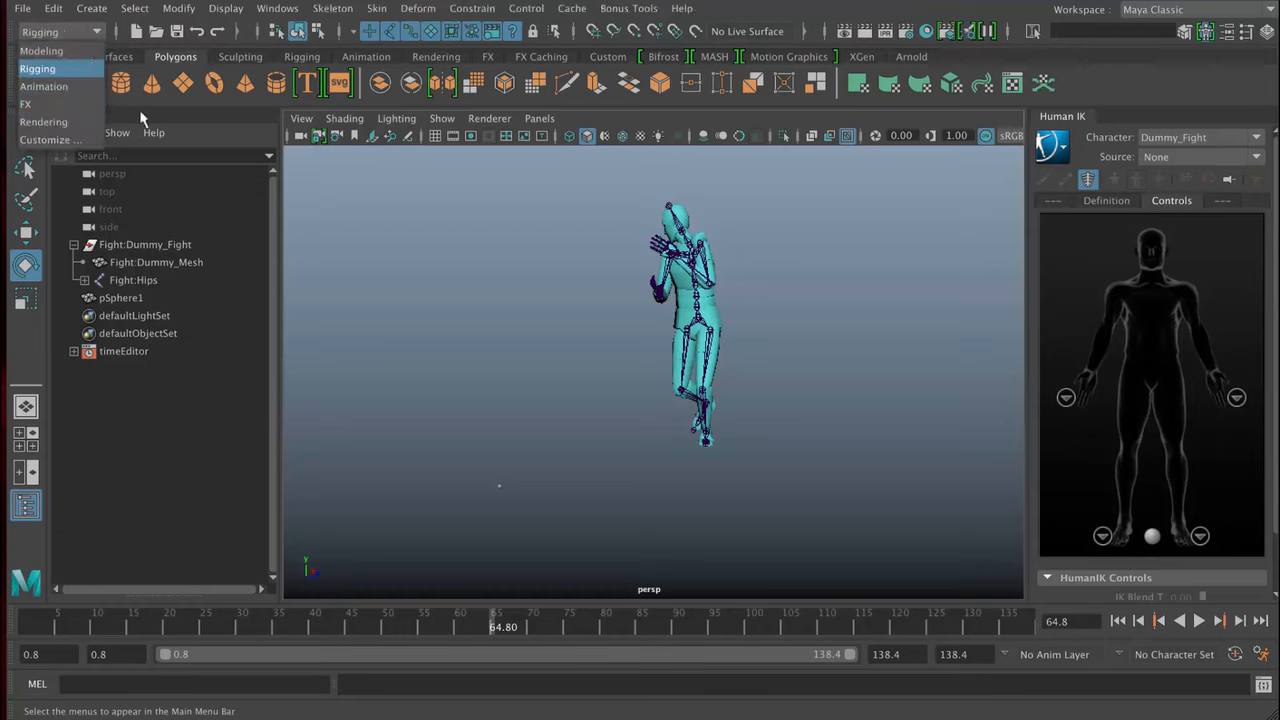